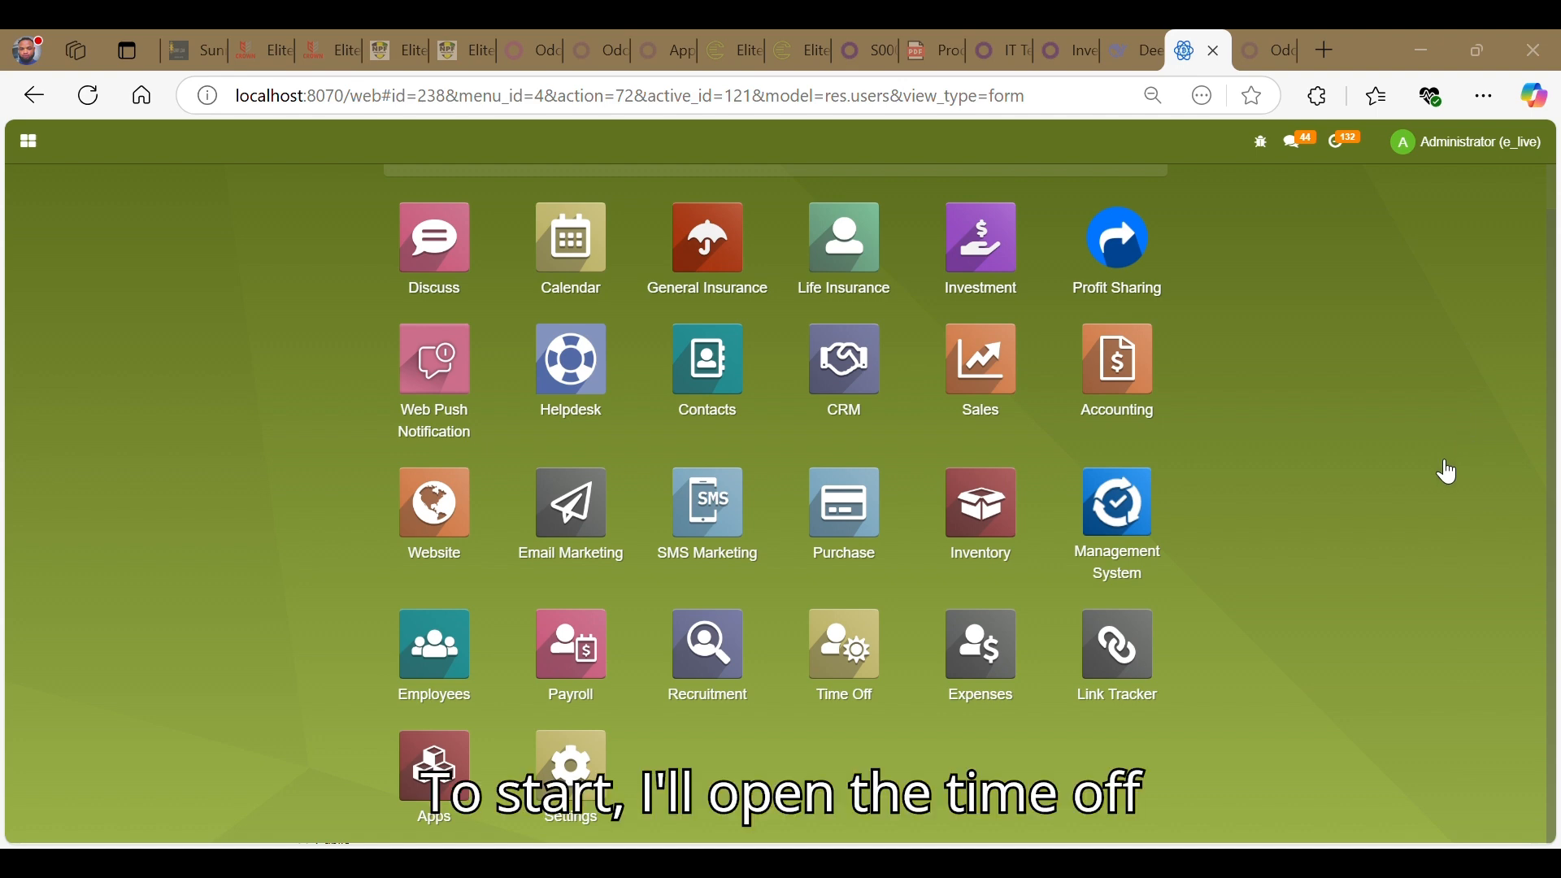
- Open the Annual Leave time off type from the Time Off app's configuration
{"action": "left_click", "coordinate": [854, 662]}
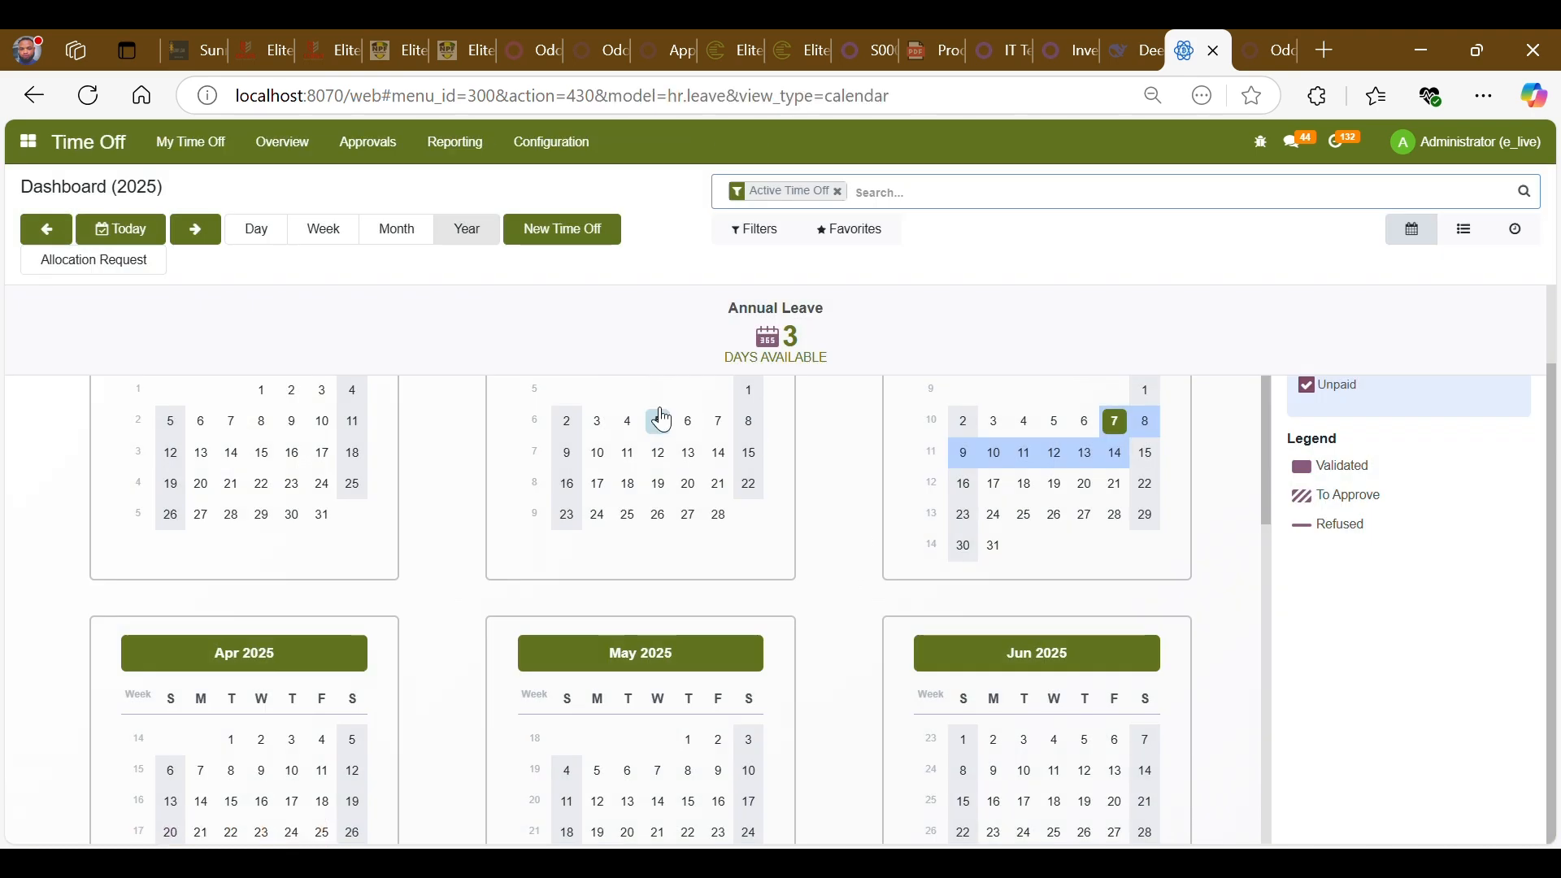
{"action": "left_click", "coordinate": [537, 145]}
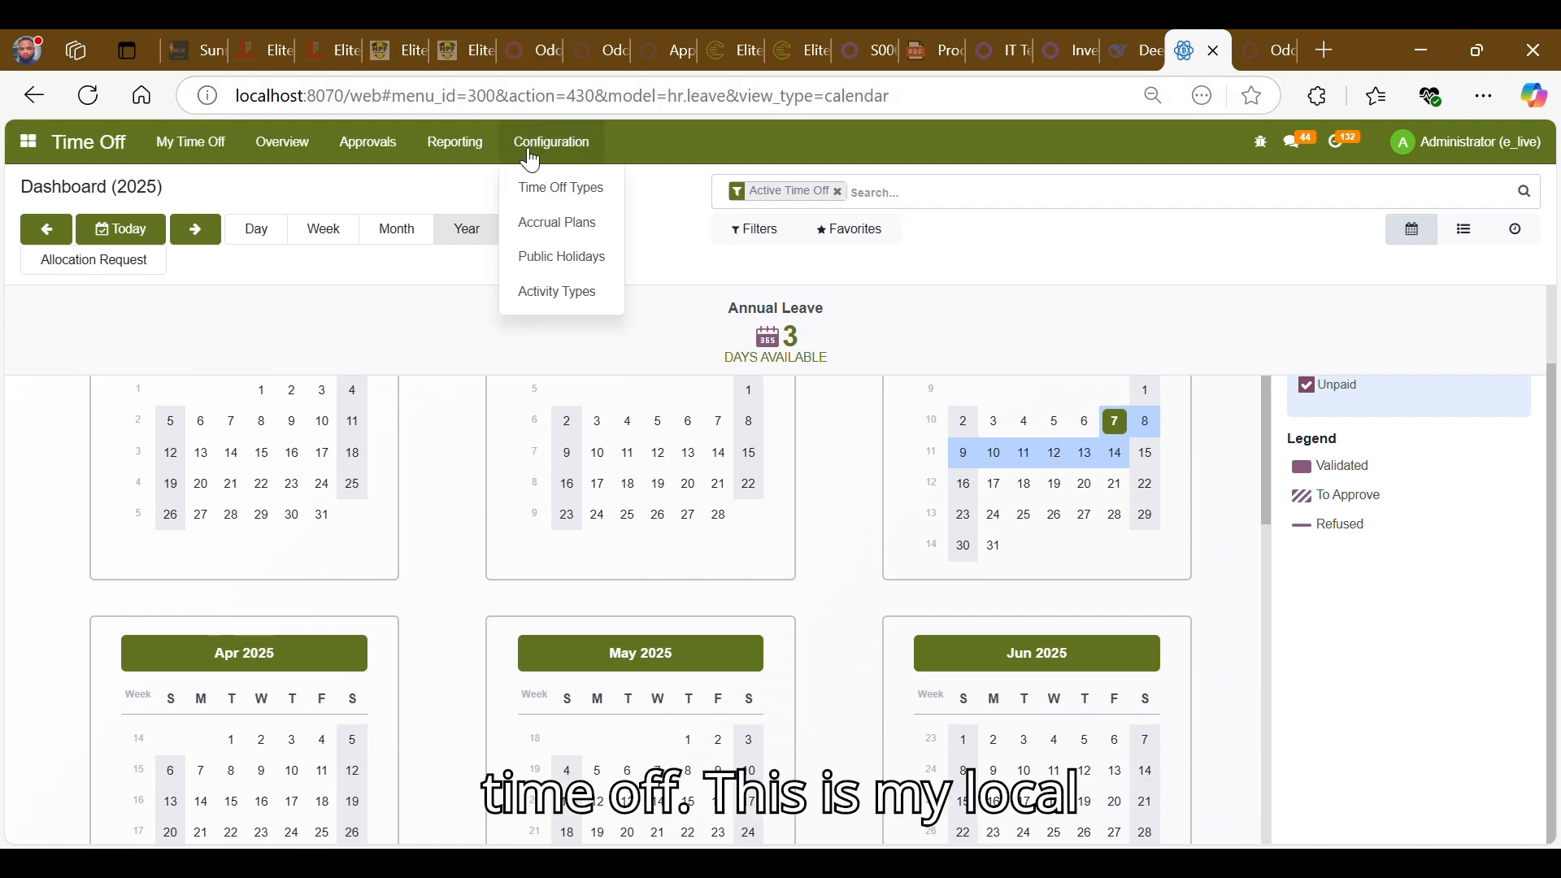
{"action": "left_click", "coordinate": [561, 191]}
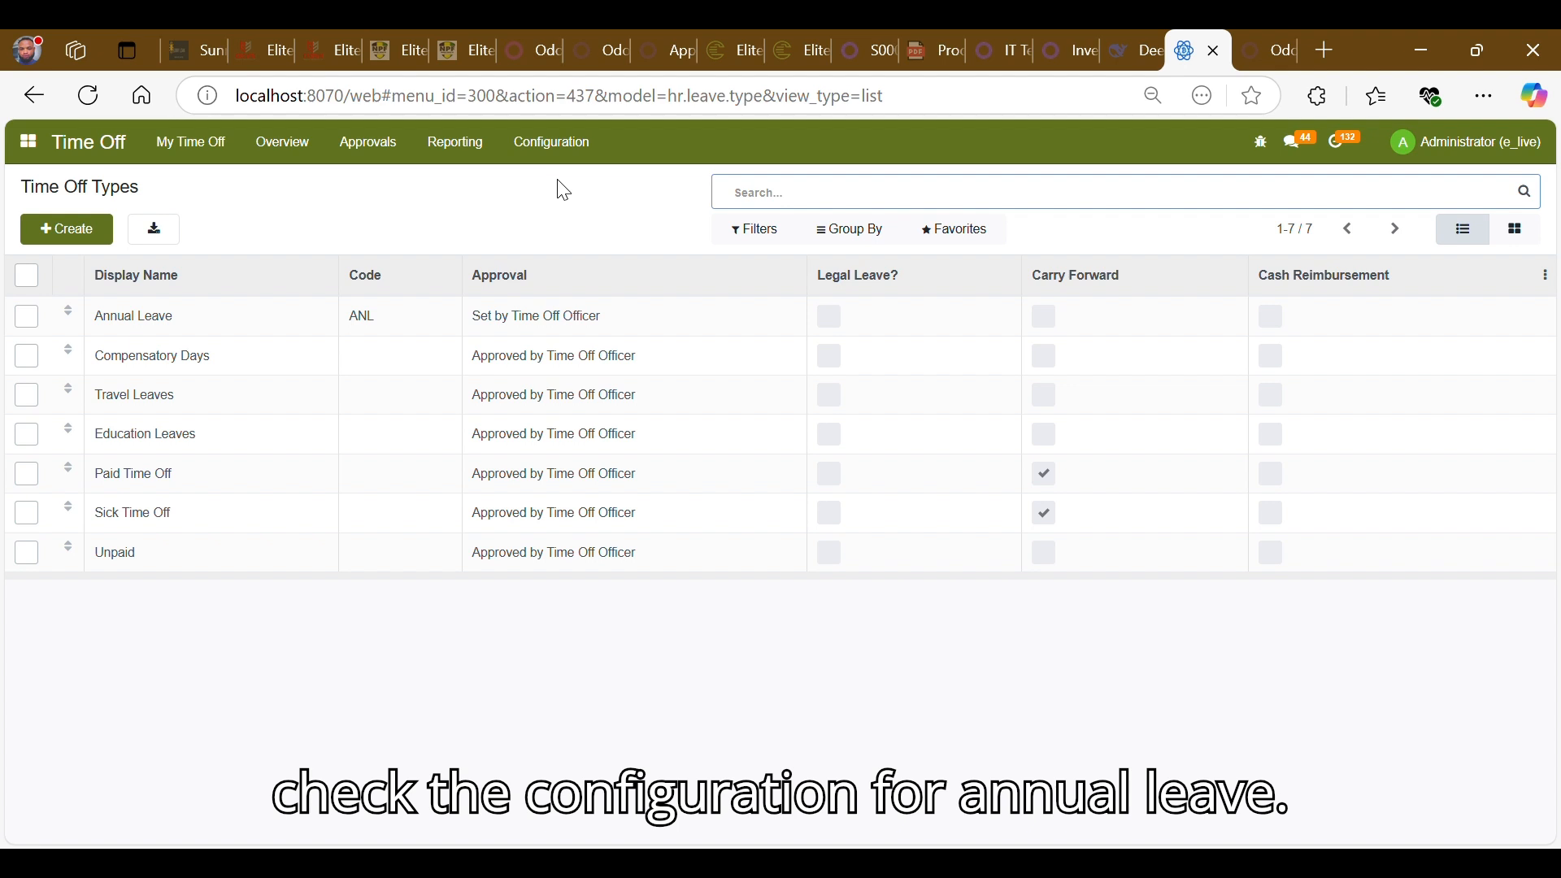
{"action": "left_click", "coordinate": [380, 337]}
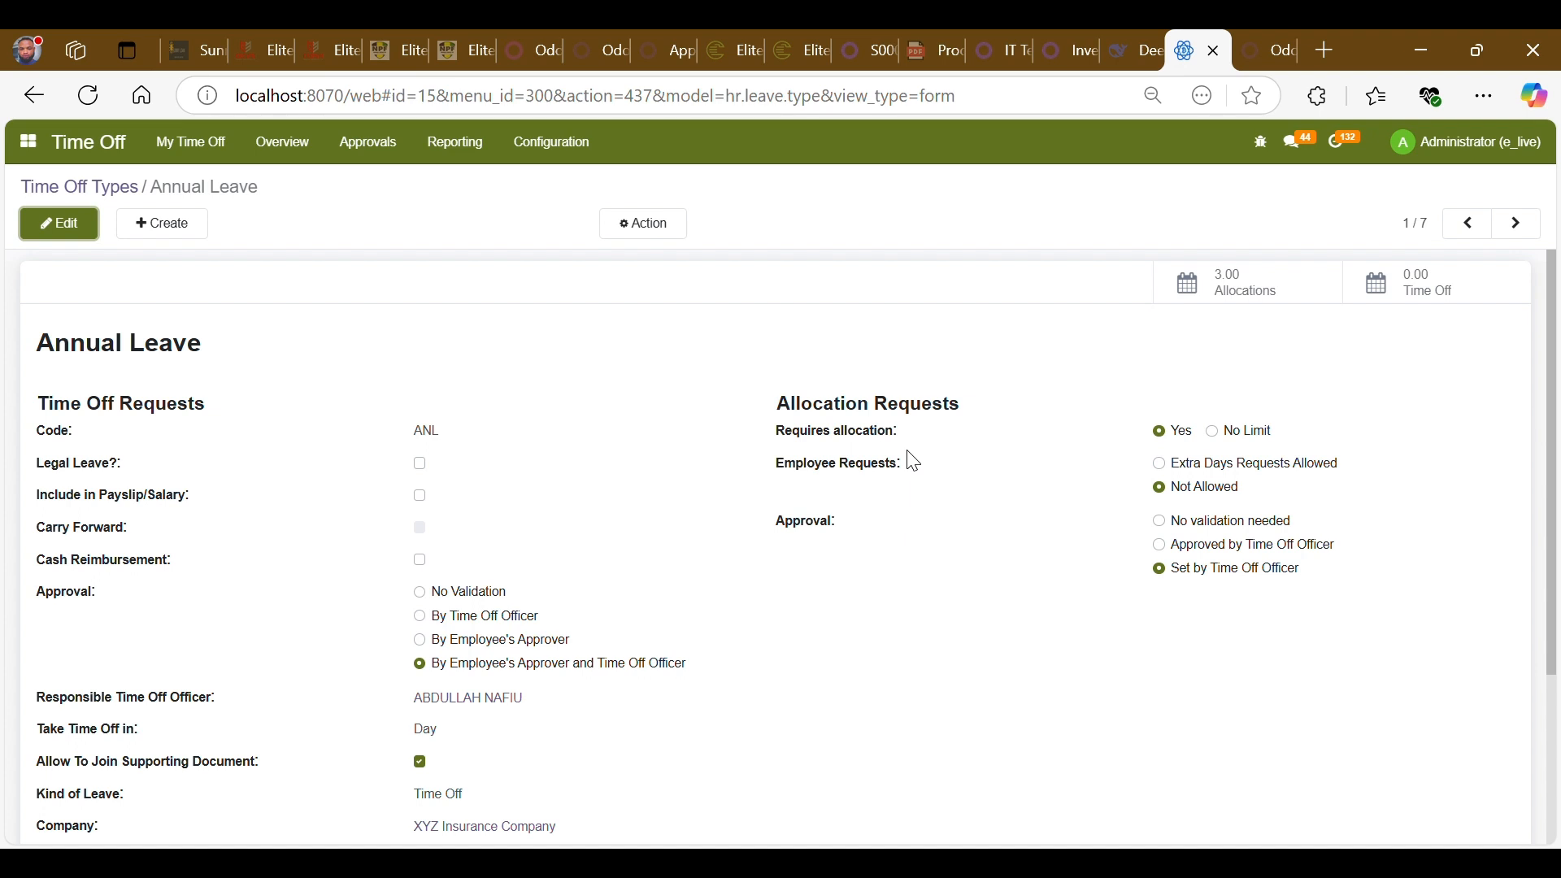
- Review the Annual Leave type's approval and allocation request settings
{"action": "scroll", "coordinate": [914, 462], "scroll_direction": "down", "scroll_amount": 1}
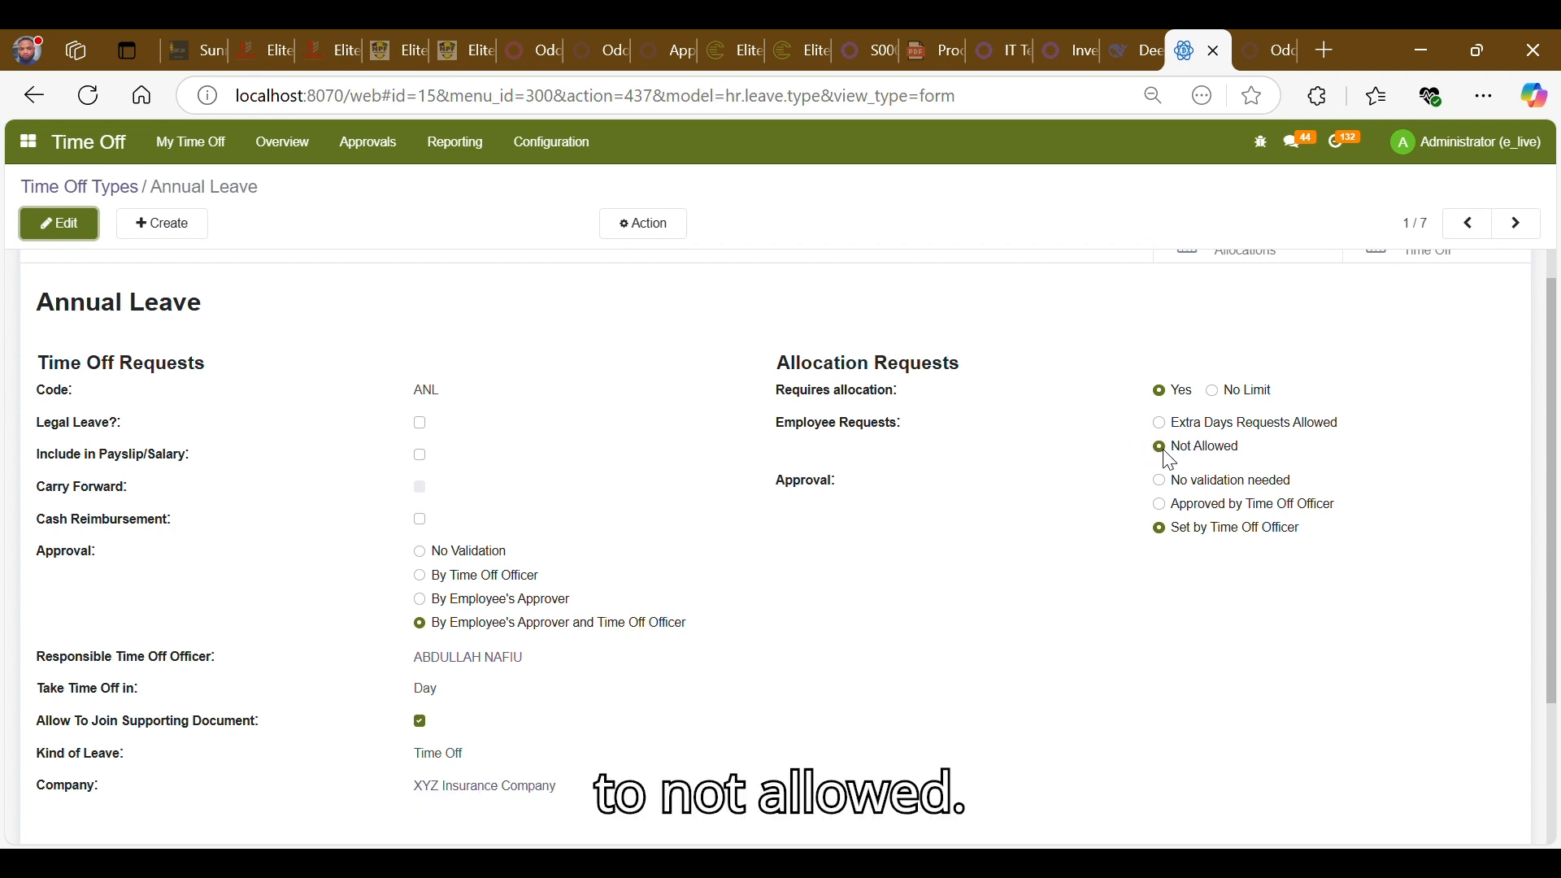
{"action": "scroll", "coordinate": [984, 547], "scroll_direction": "down", "scroll_amount": 2}
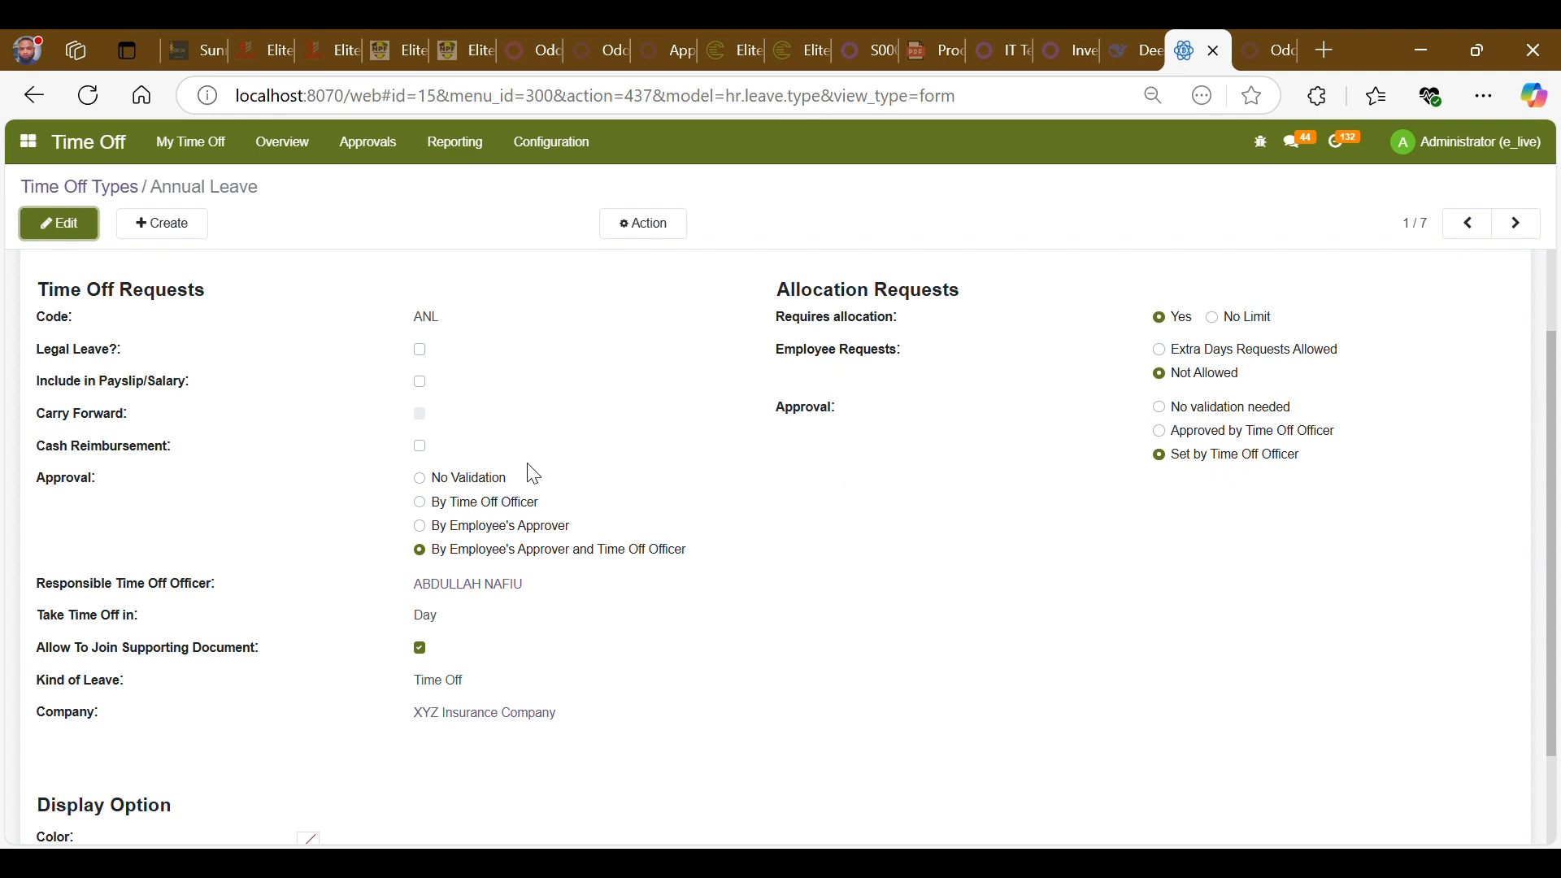
{"action": "scroll", "coordinate": [533, 474], "scroll_direction": "up", "scroll_amount": 1}
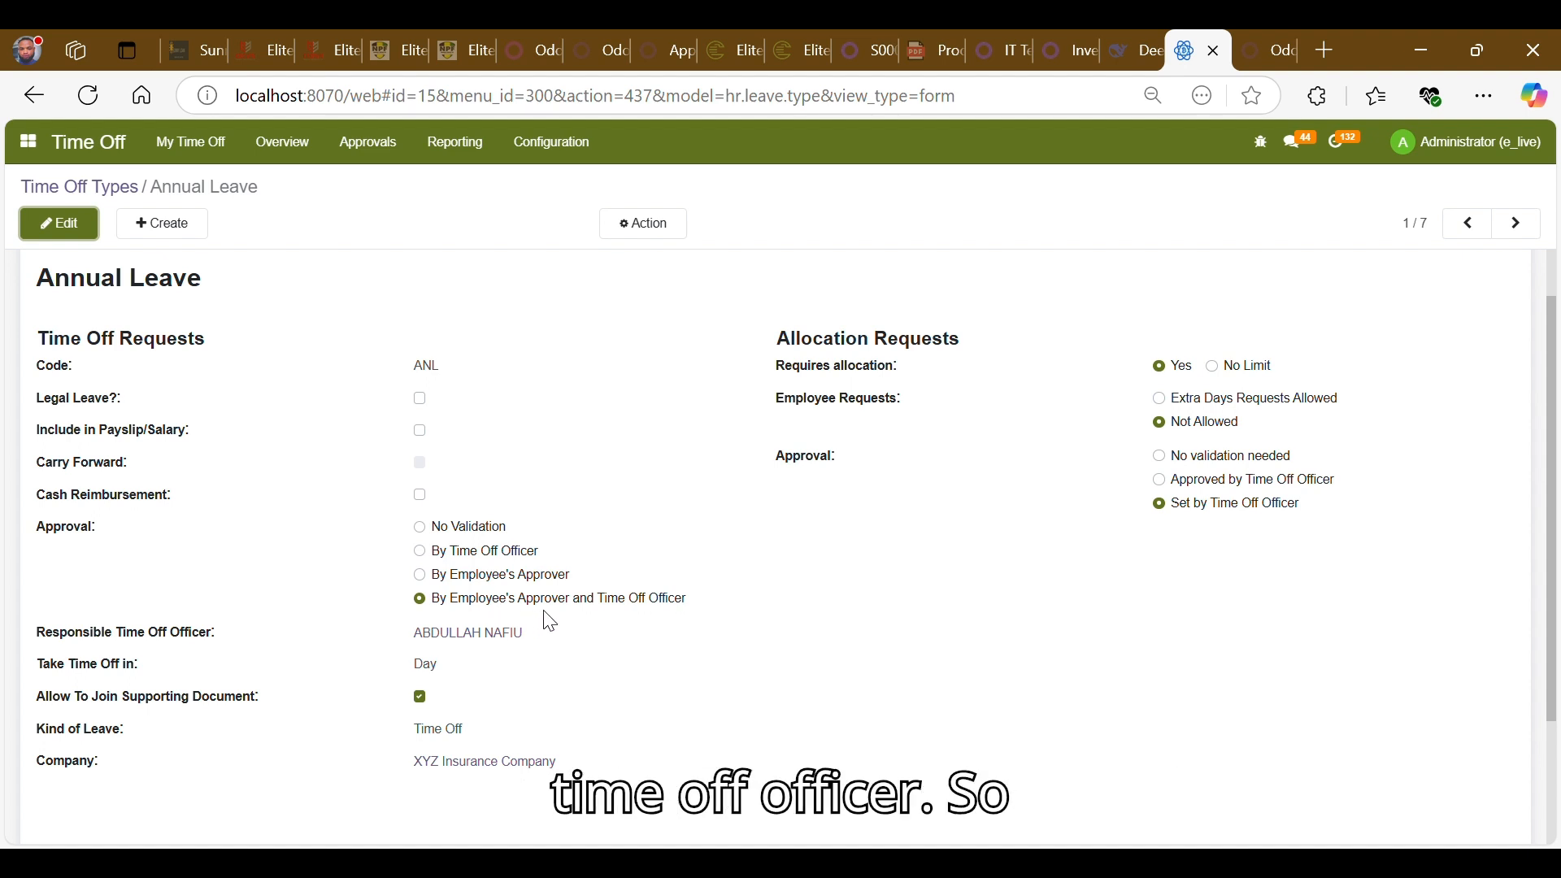
{"action": "scroll", "coordinate": [550, 621], "scroll_direction": "down", "scroll_amount": 2}
{"action": "scroll", "coordinate": [550, 622], "scroll_direction": "down", "scroll_amount": 1}
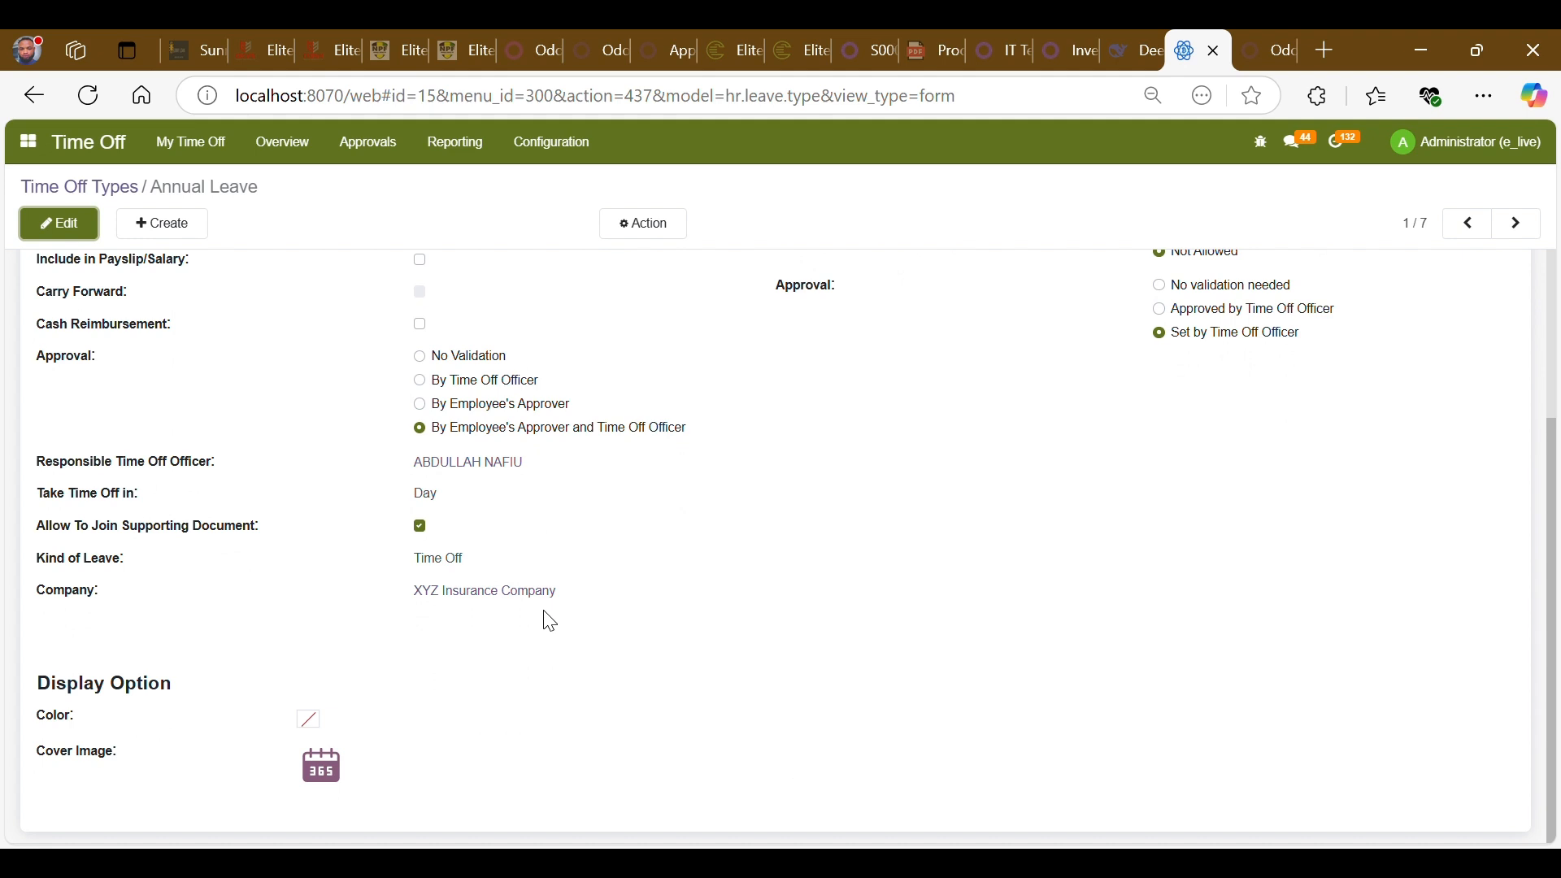
{"action": "scroll", "coordinate": [551, 622], "scroll_direction": "up", "scroll_amount": 1}
{"action": "scroll", "coordinate": [551, 622], "scroll_direction": "up", "scroll_amount": 1}
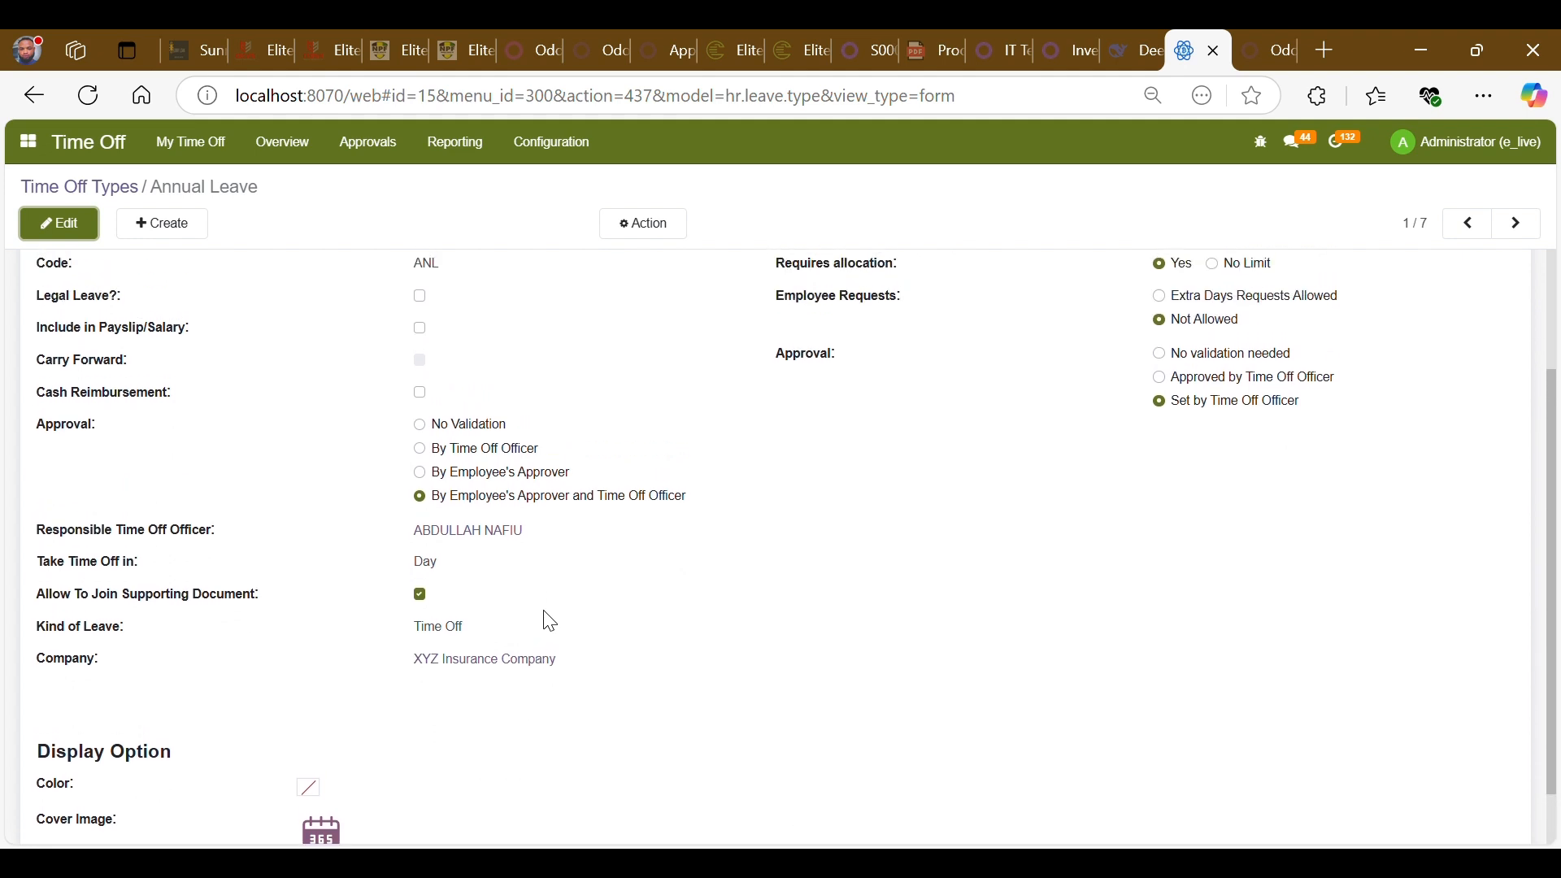
{"action": "scroll", "coordinate": [550, 622], "scroll_direction": "up", "scroll_amount": 1}
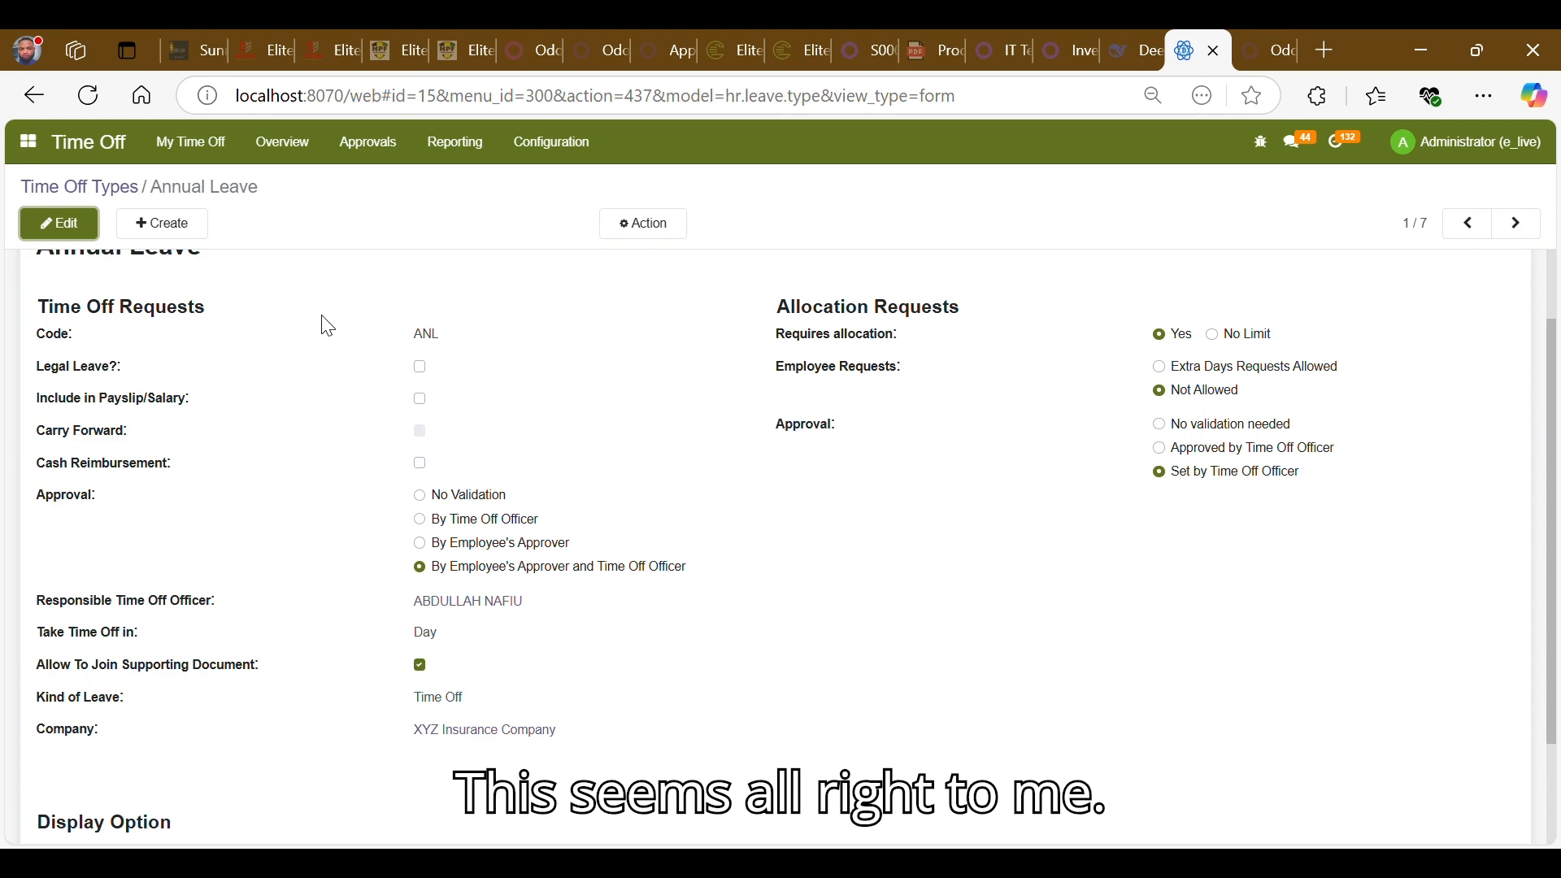
{"action": "scroll", "coordinate": [395, 383], "scroll_direction": "up", "scroll_amount": 2}
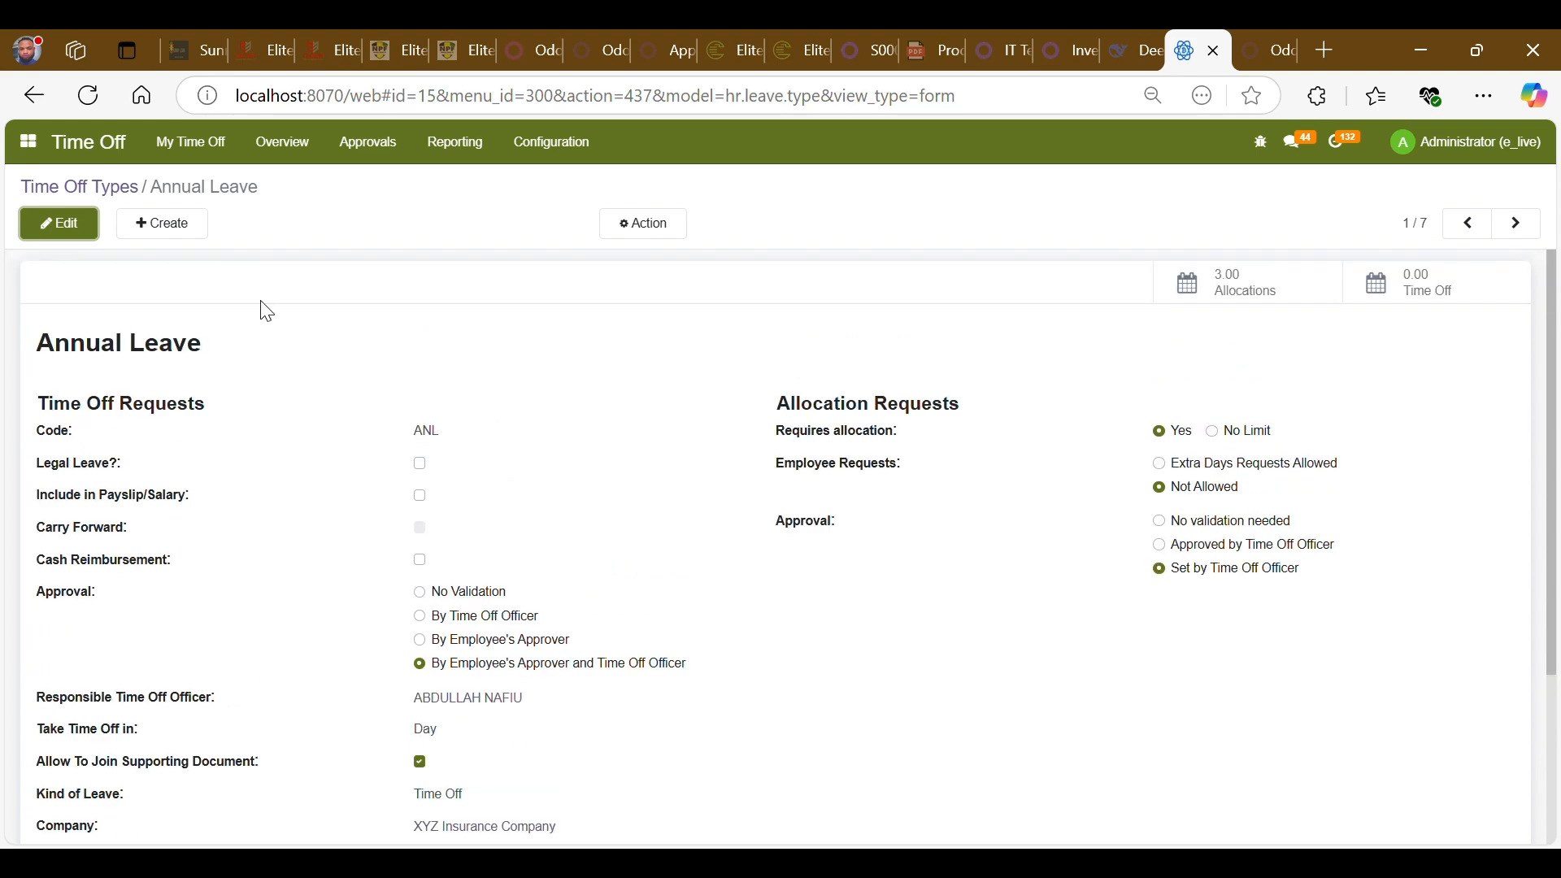
- Start a new allocation from the Allocations approvals list
{"action": "left_click", "coordinate": [120, 192]}
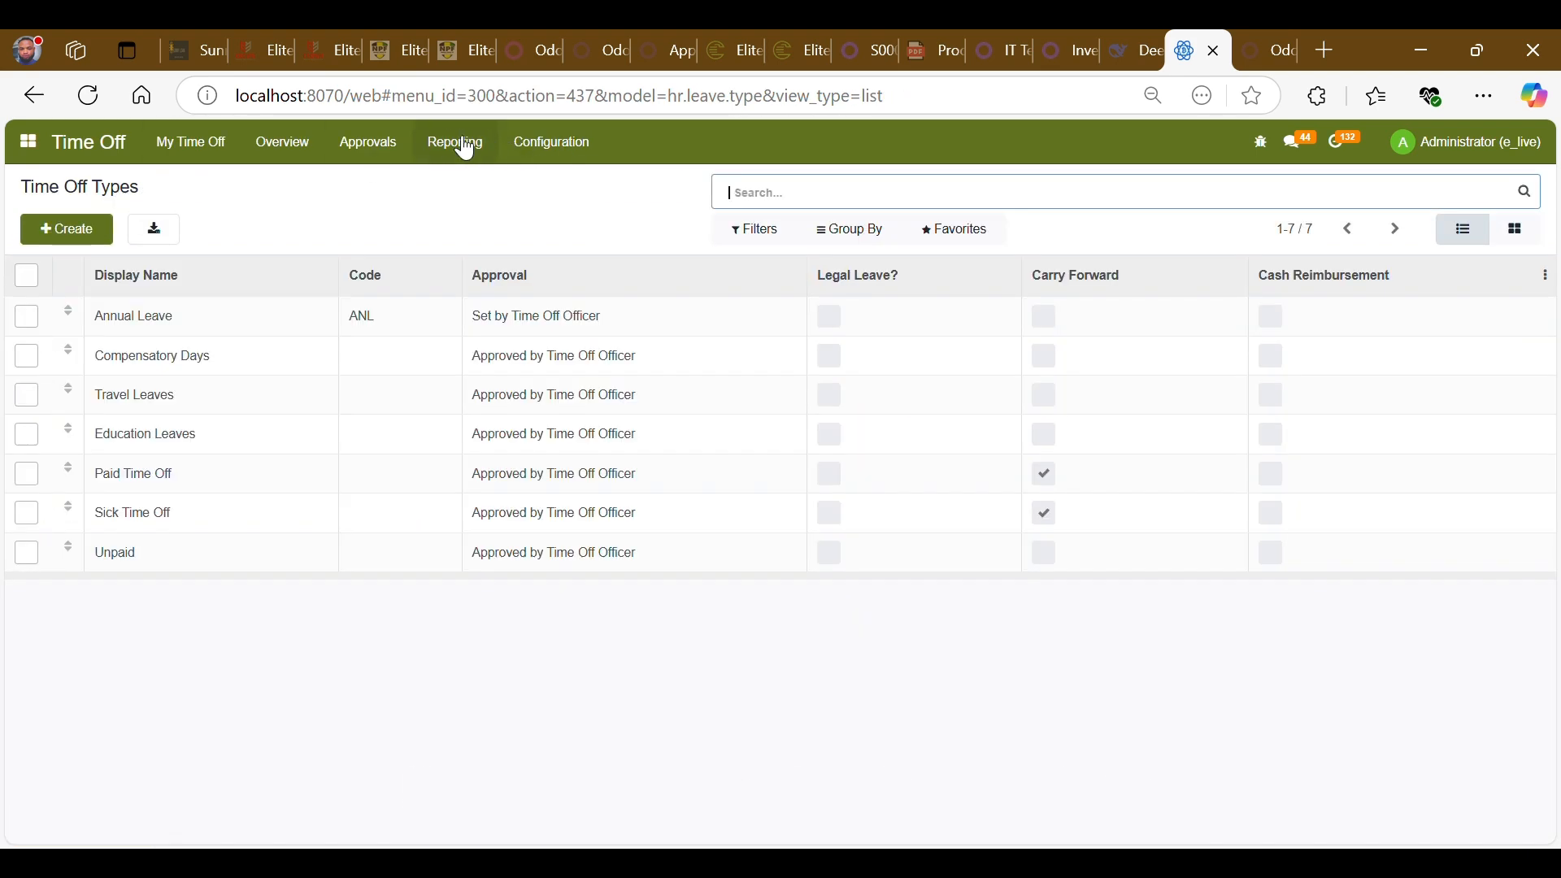
{"action": "left_click", "coordinate": [399, 154]}
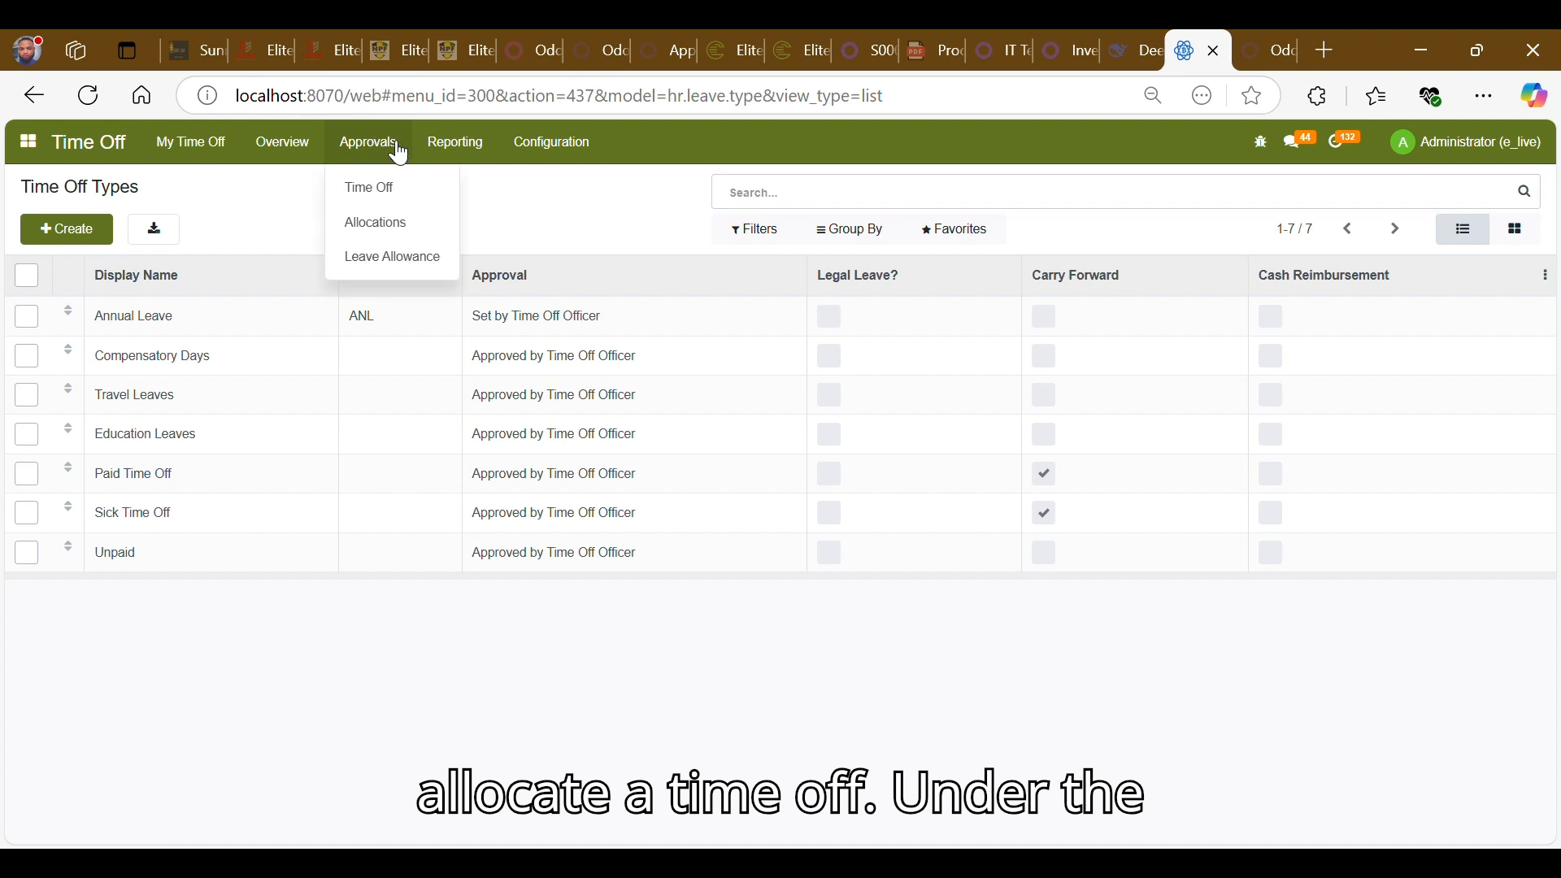
{"action": "left_click", "coordinate": [391, 234]}
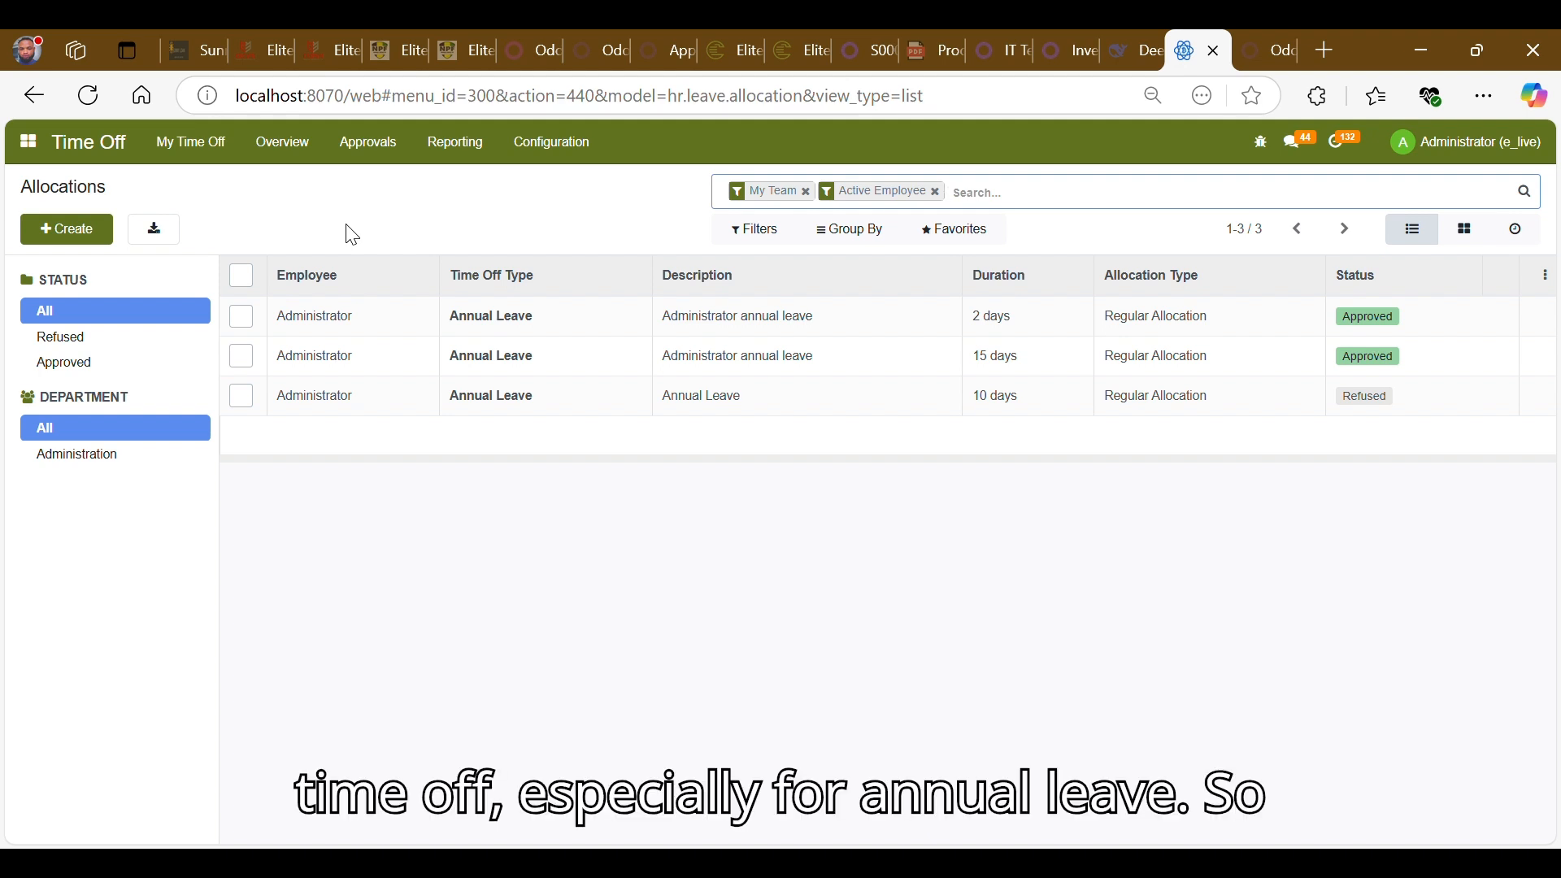
{"action": "left_click", "coordinate": [78, 242]}
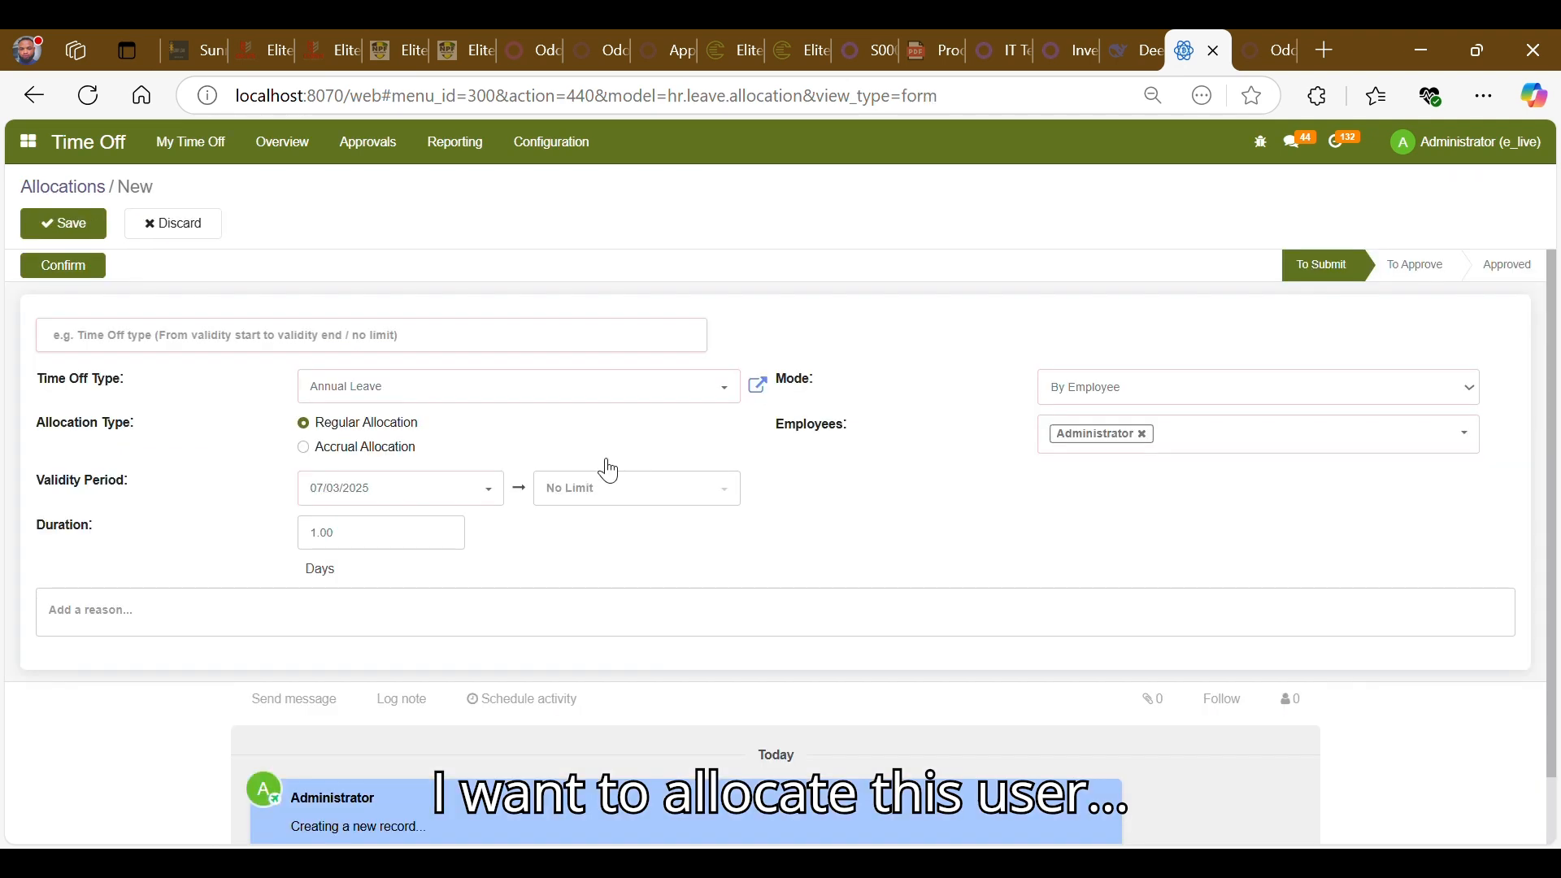
- Describe the allocation as the employee's annual leave, using the employee's full name
{"action": "left_click", "coordinate": [493, 339]}
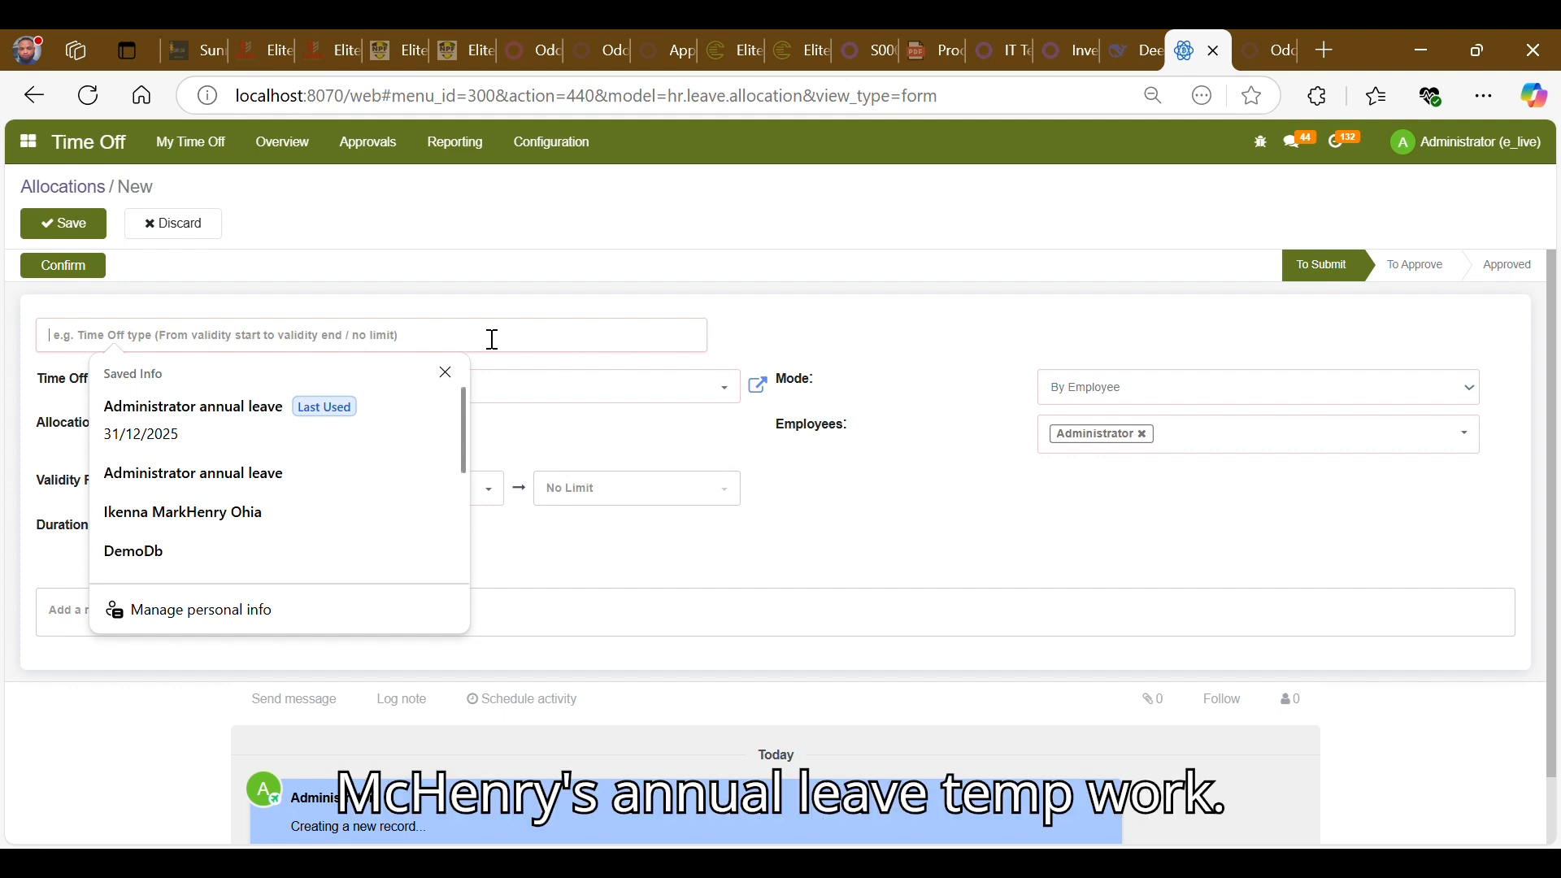
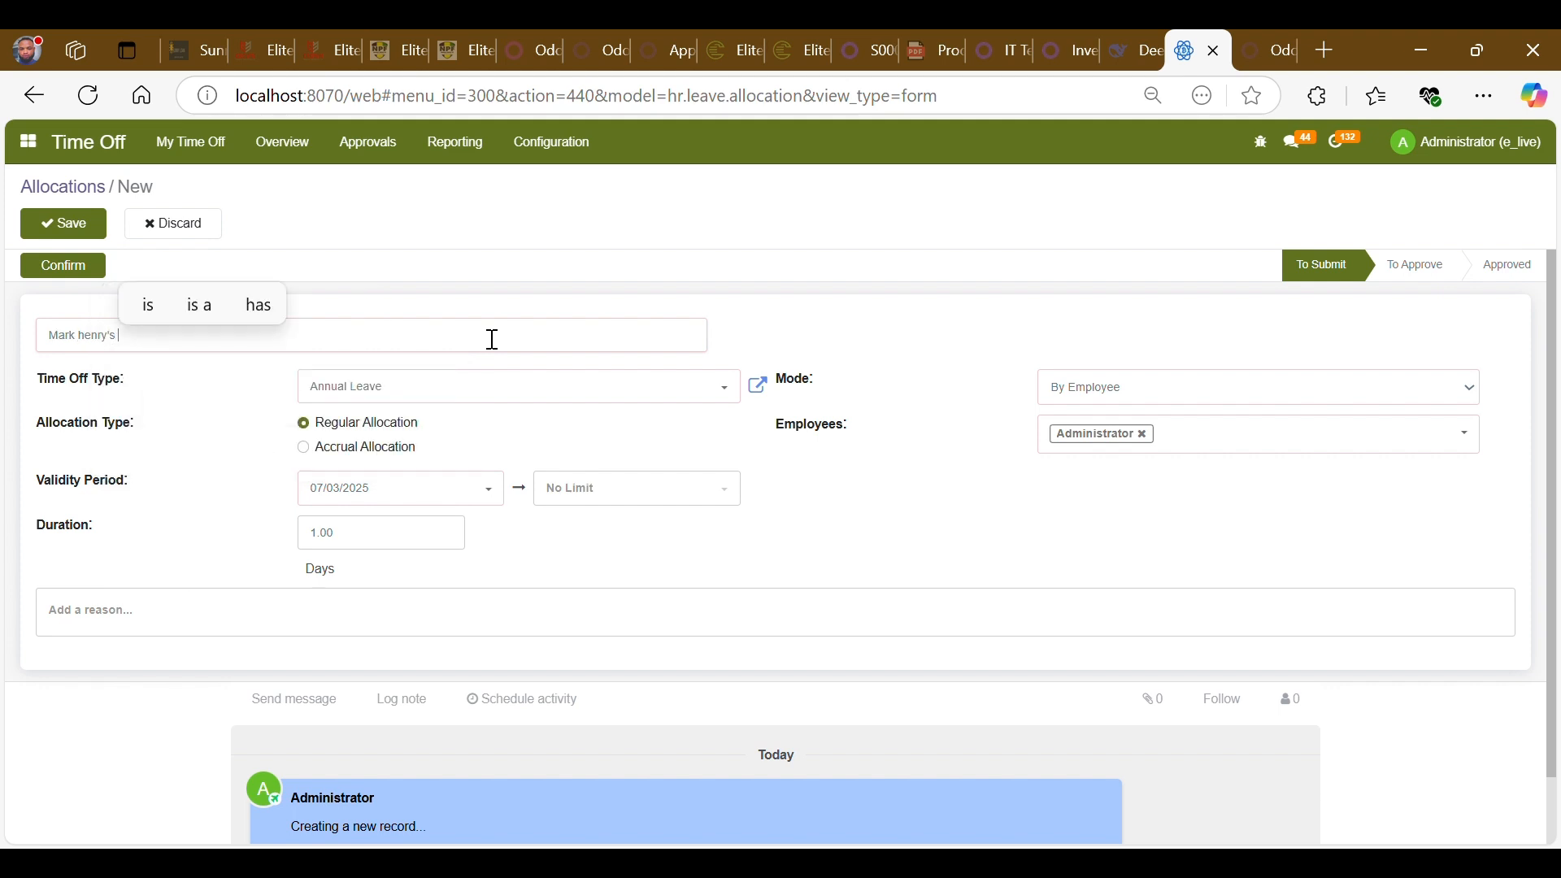
{"action": "type", "text": " annu"}
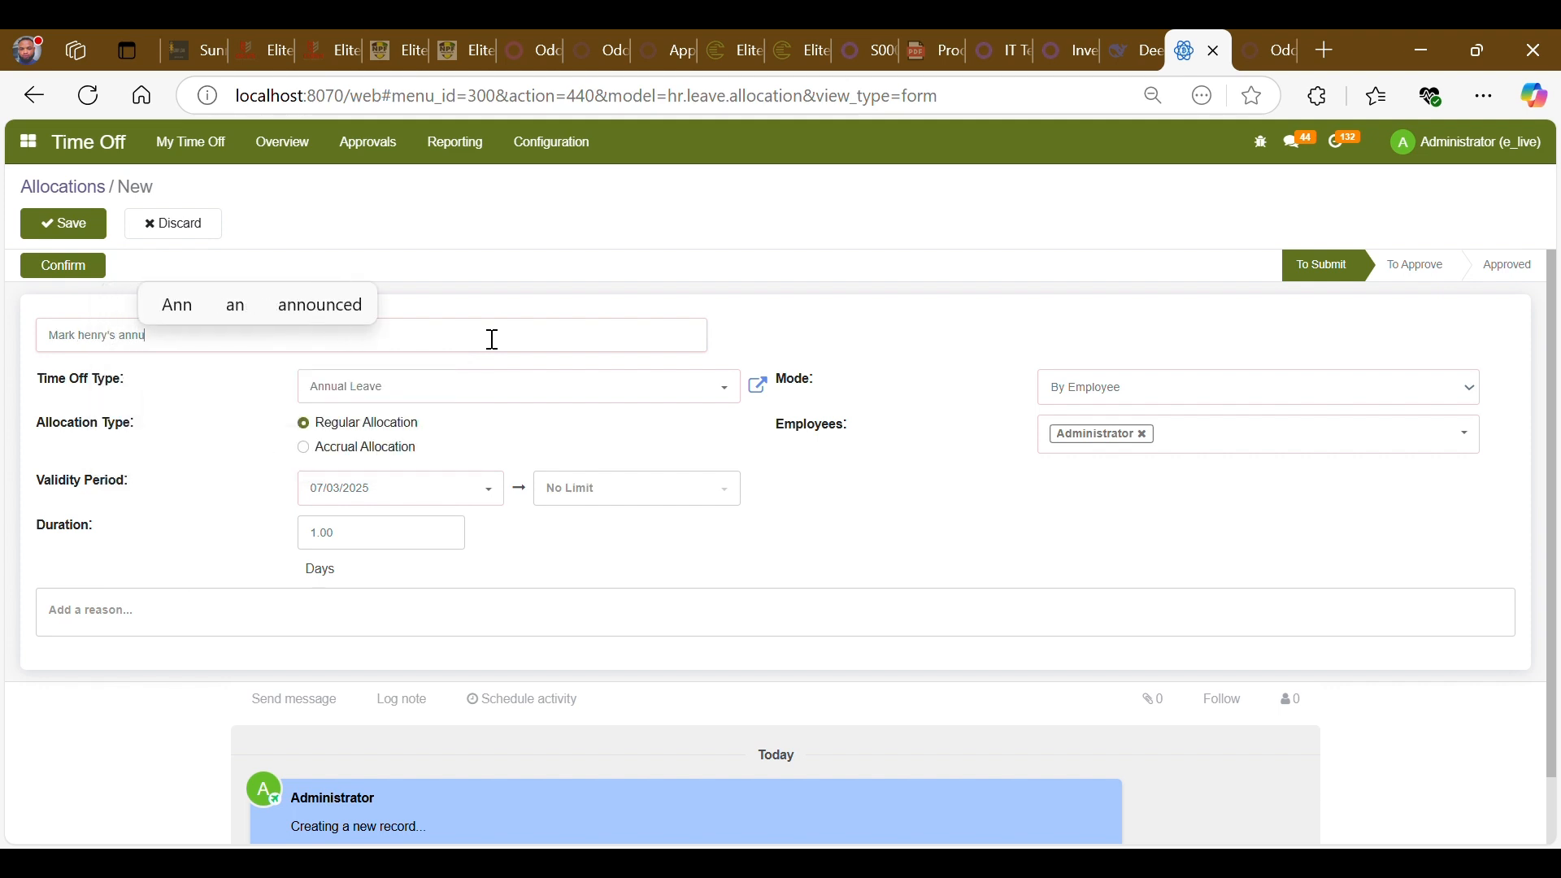
{"action": "type", "text": "al leave"}
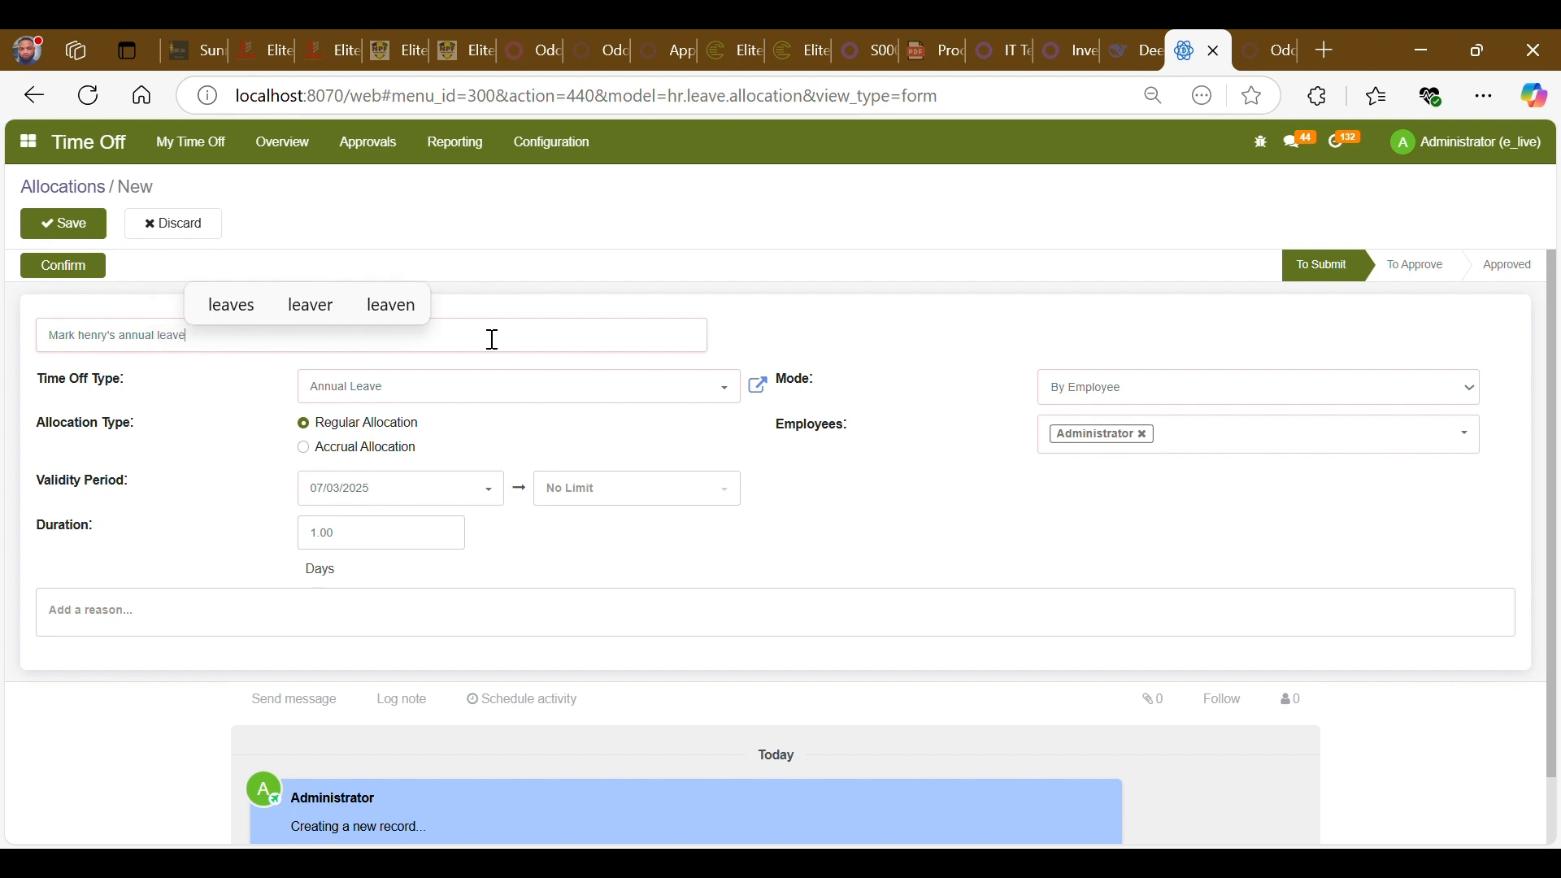
- Set the validity period's end date to 31/12/2025
{"action": "left_click", "coordinate": [628, 447]}
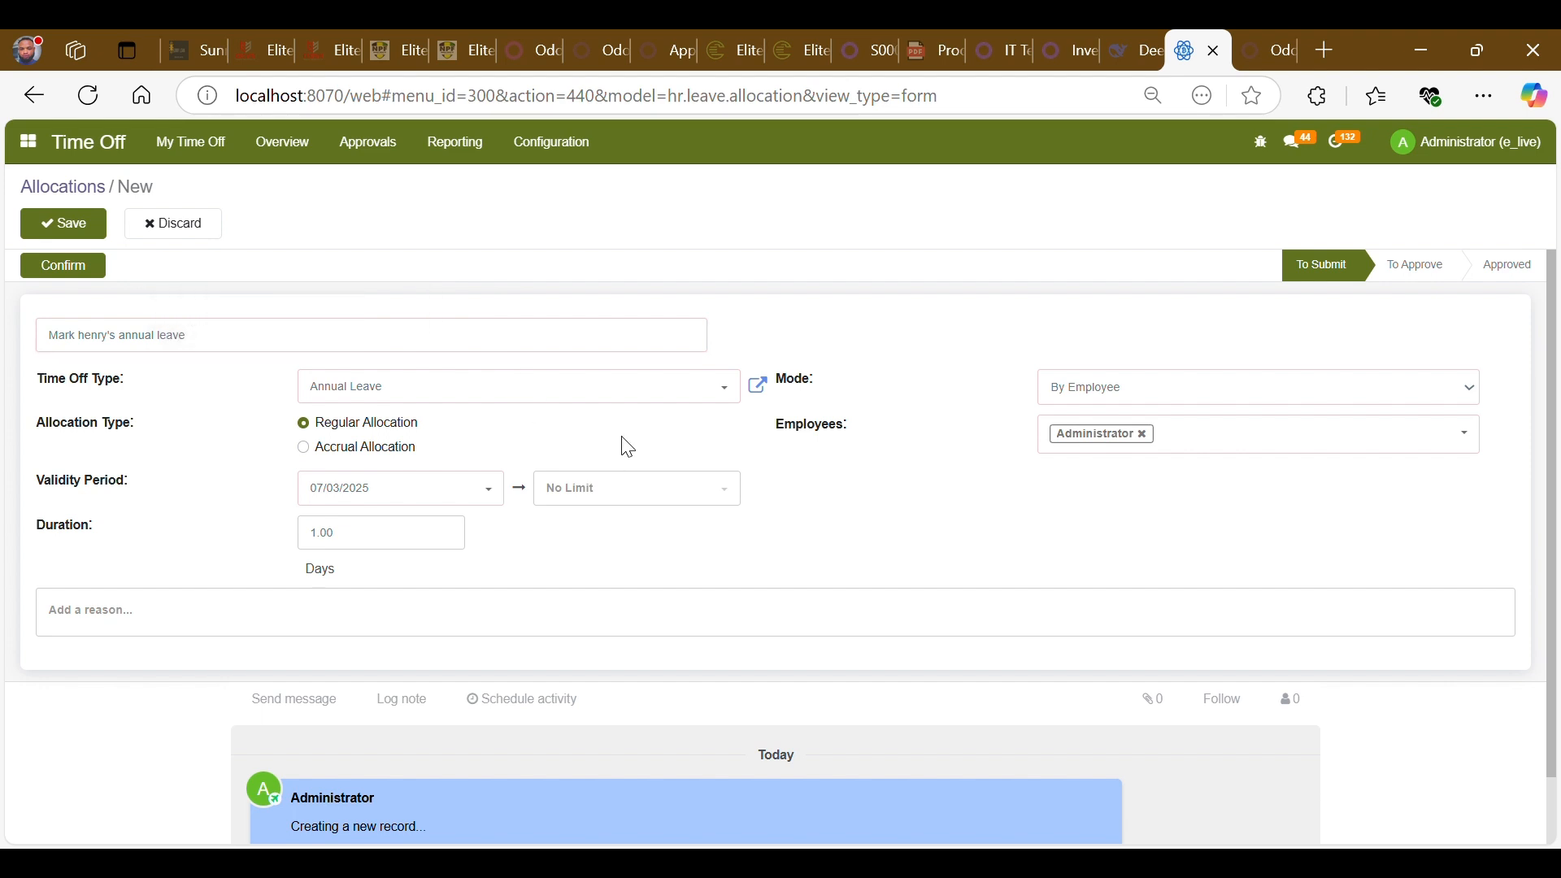
{"action": "left_click", "coordinate": [465, 498]}
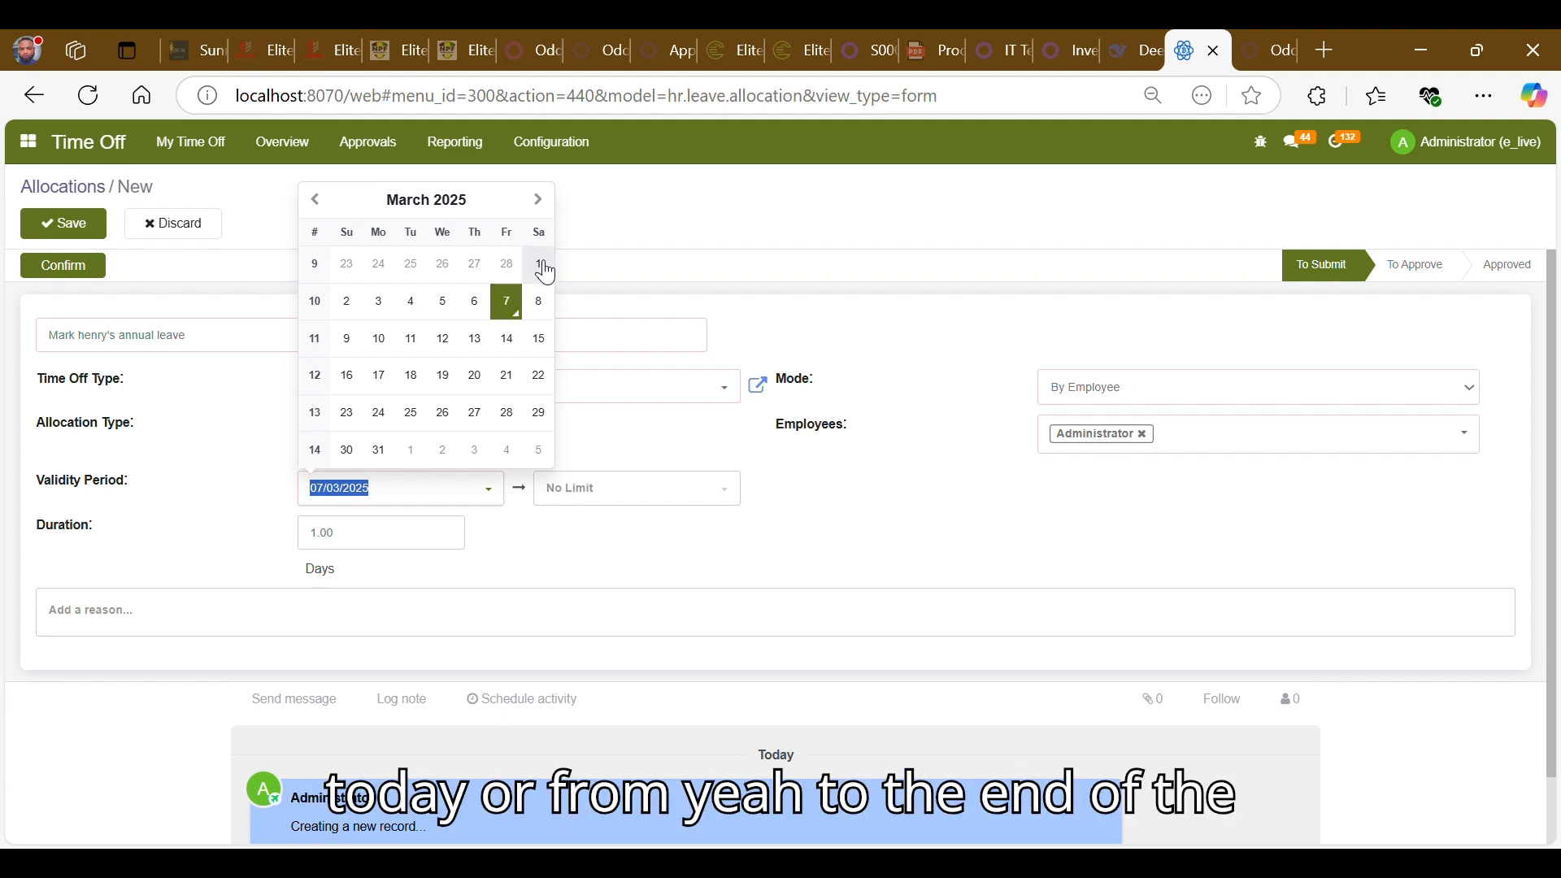
{"action": "left_click", "coordinate": [672, 491]}
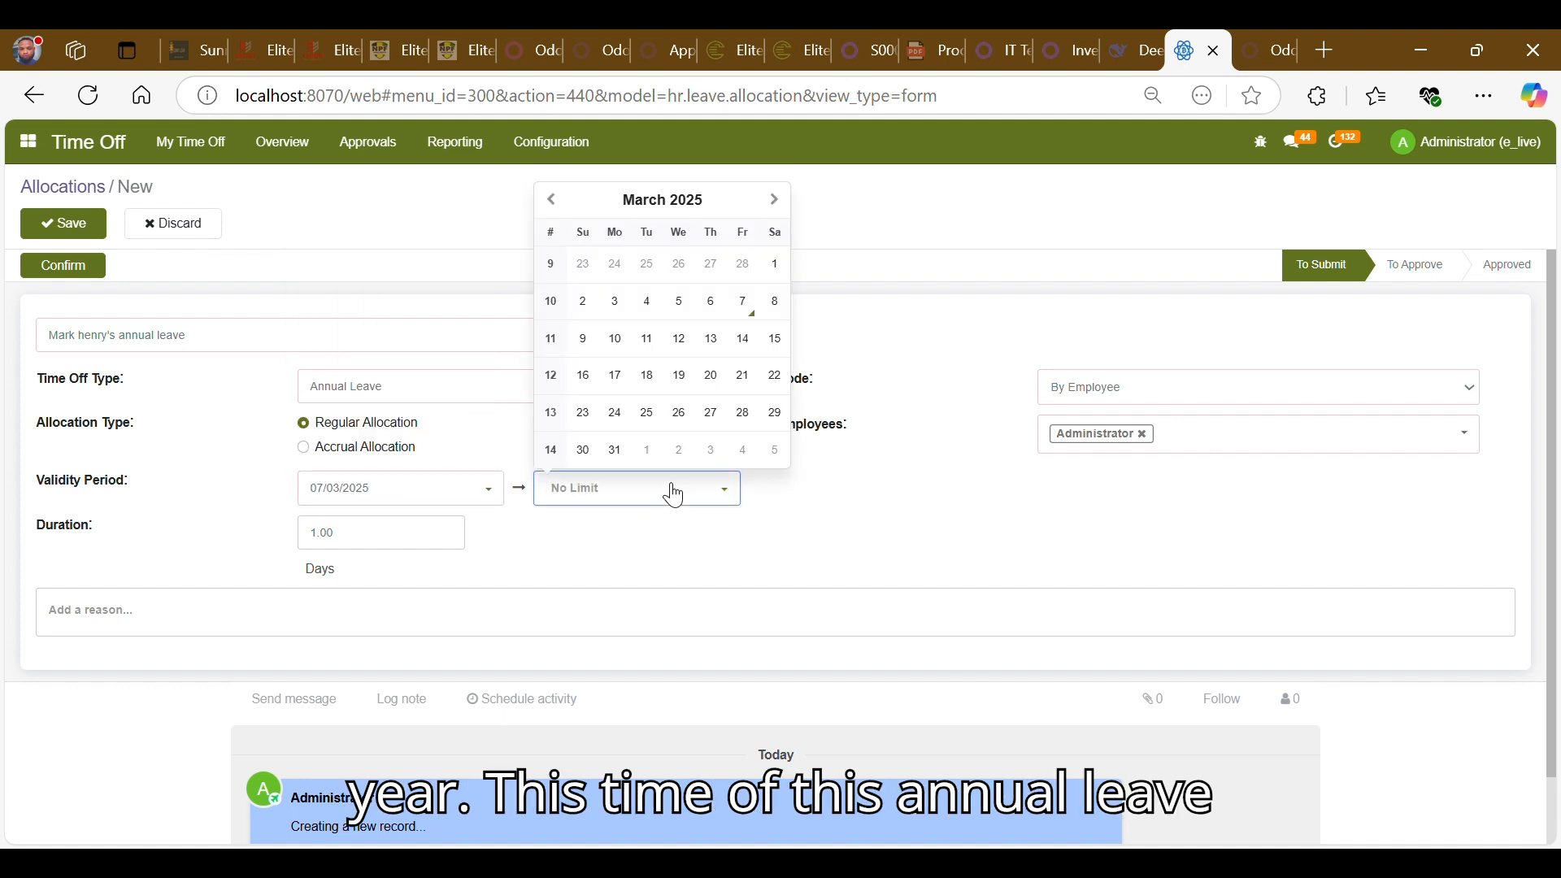
{"action": "left_click", "coordinate": [775, 204]}
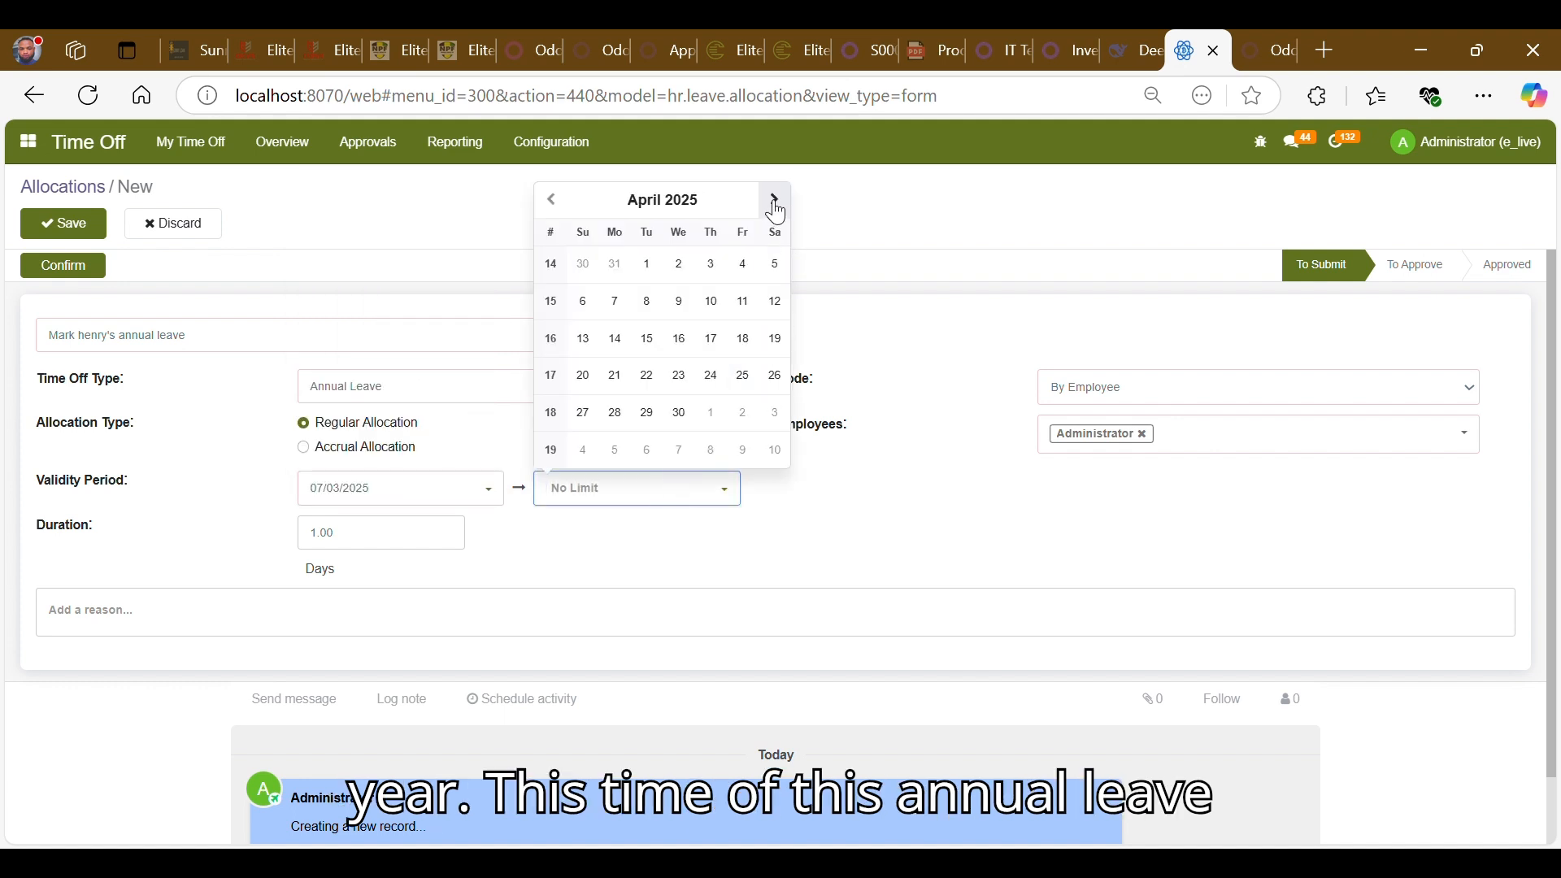
{"action": "left_click", "coordinate": [774, 205]}
{"action": "left_click", "coordinate": [775, 205]}
{"action": "left_click", "coordinate": [774, 205]}
{"action": "left_click", "coordinate": [774, 205]}
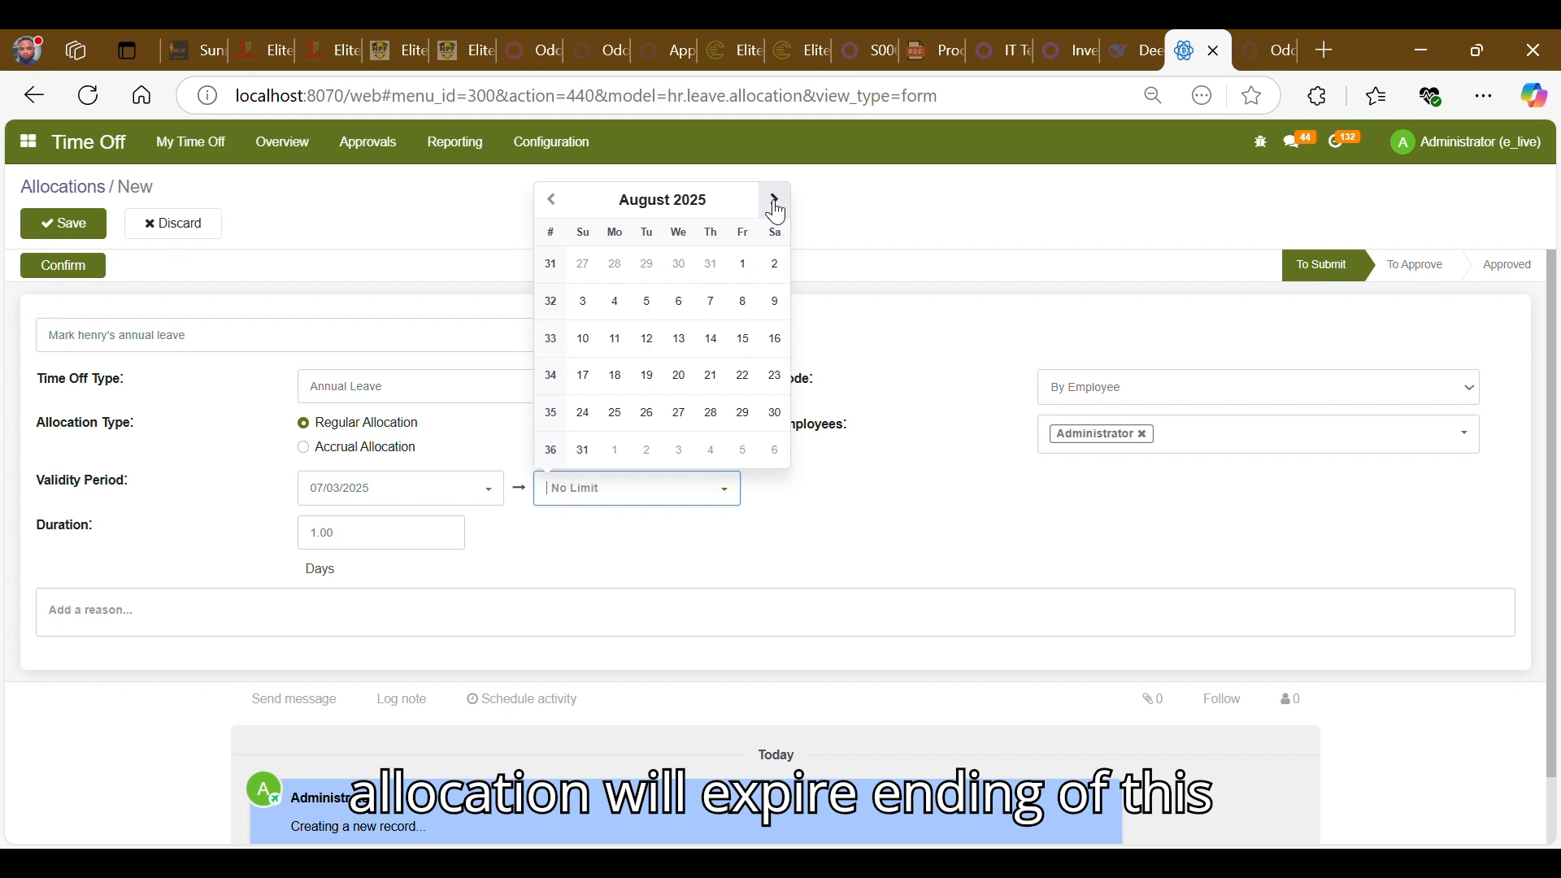
{"action": "left_click", "coordinate": [774, 205]}
{"action": "left_click", "coordinate": [774, 205]}
{"action": "left_click", "coordinate": [775, 205]}
{"action": "left_click", "coordinate": [775, 205]}
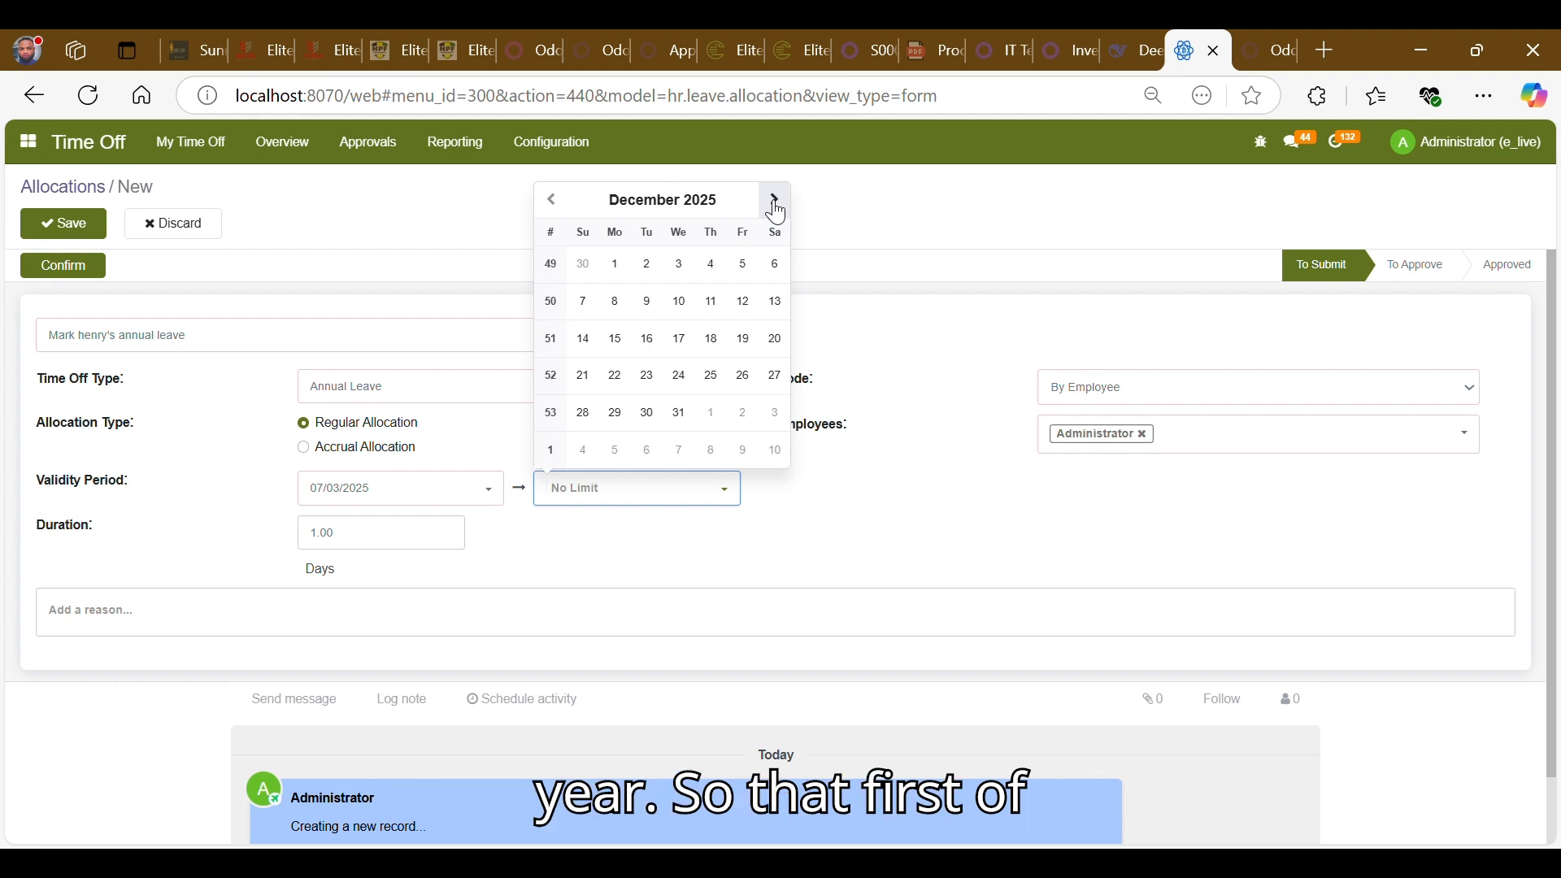
{"action": "left_click", "coordinate": [679, 413]}
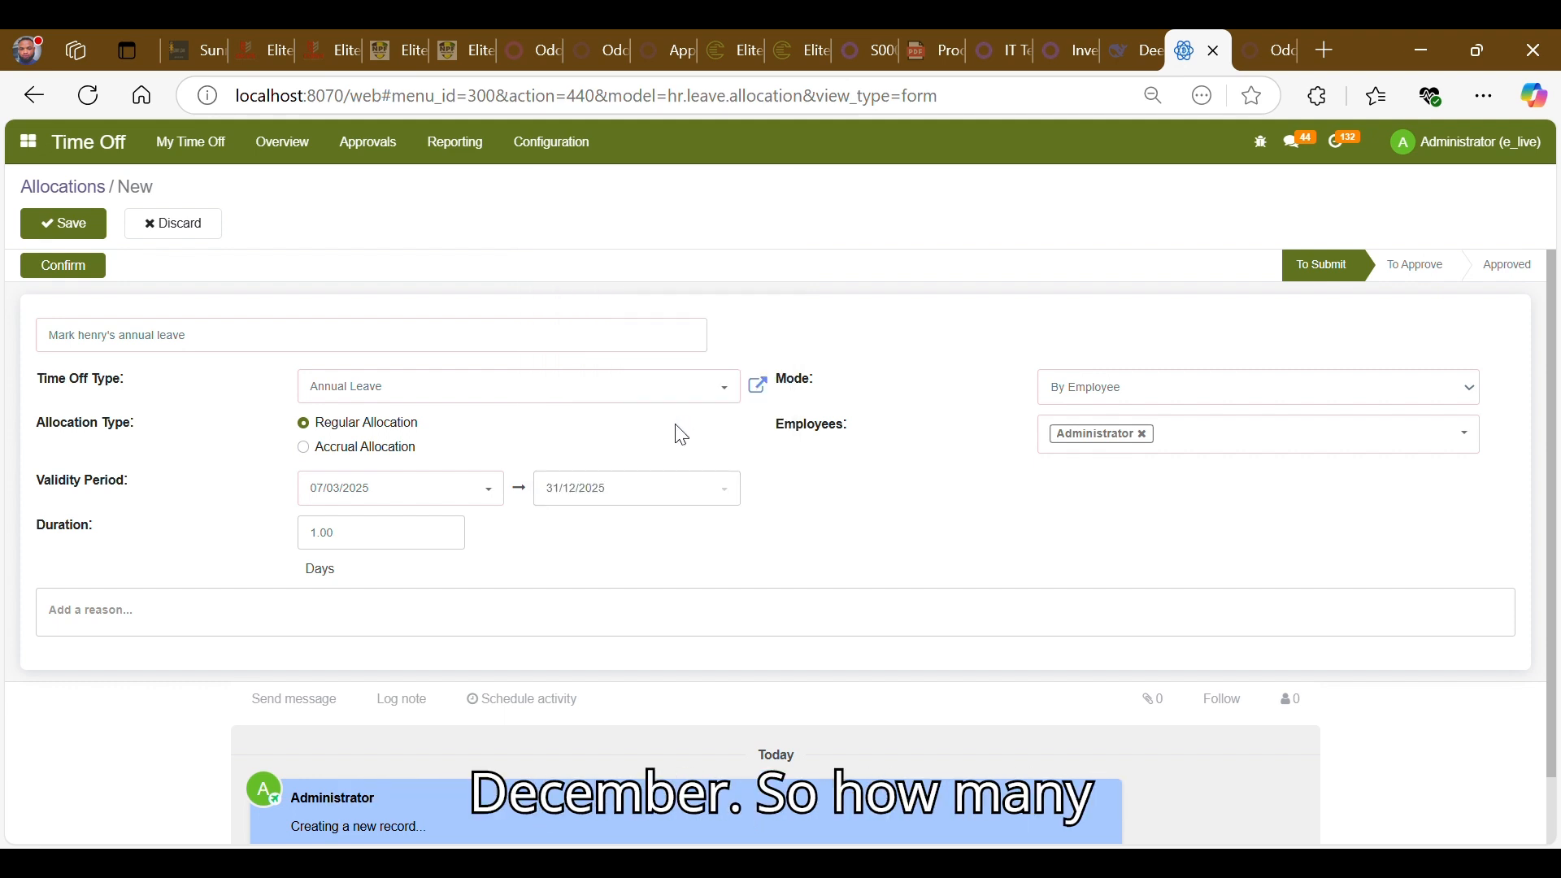
- Set the allocation duration to 15 days
{"action": "left_click", "coordinate": [363, 533]}
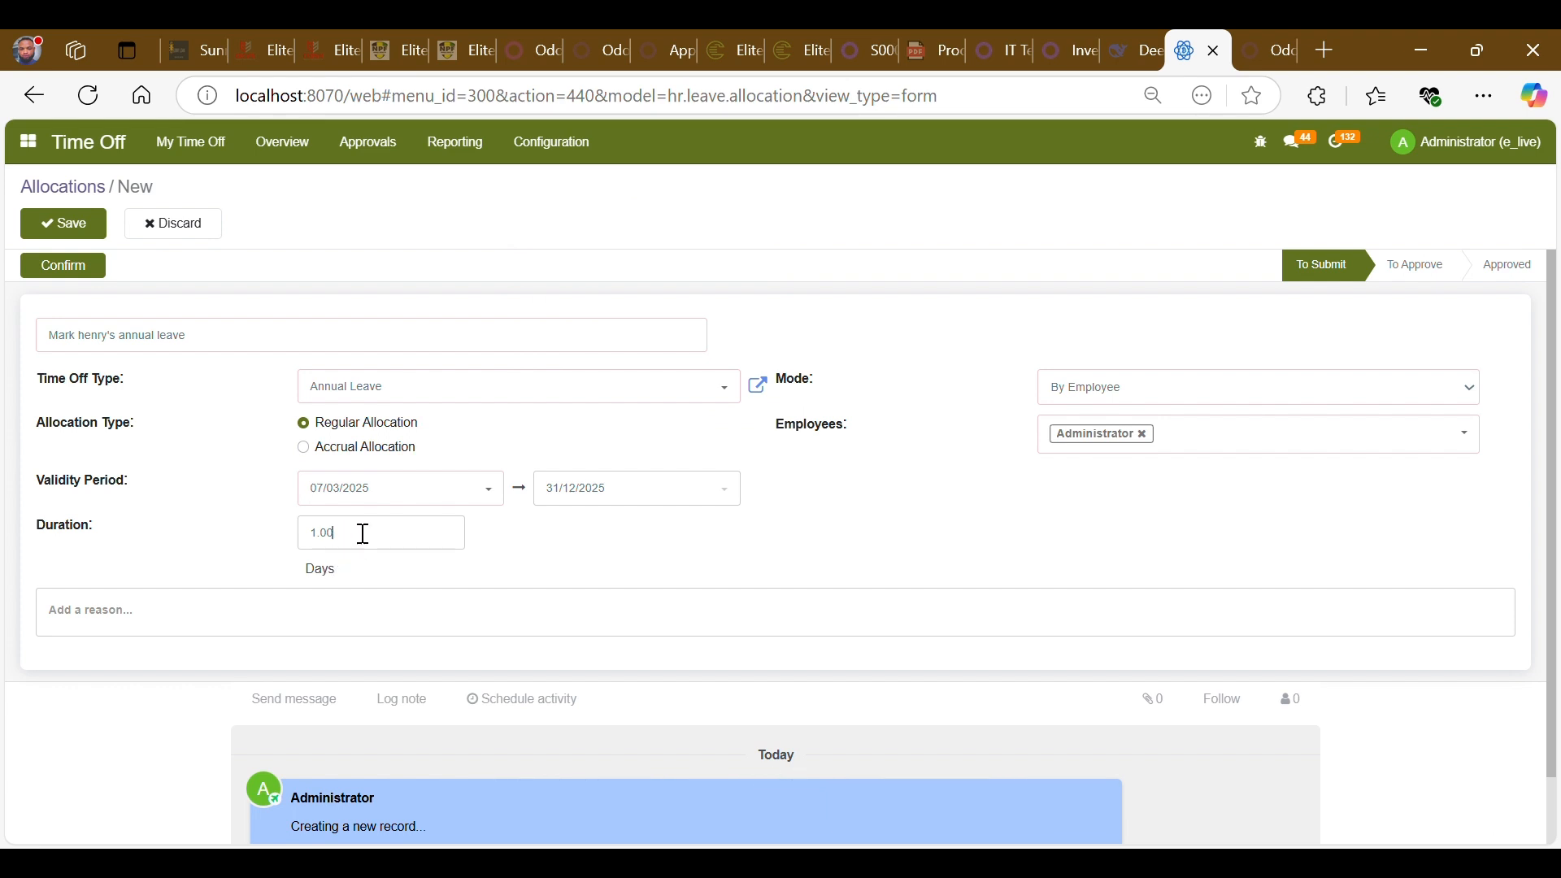
{"action": "double_click", "coordinate": [363, 534]}
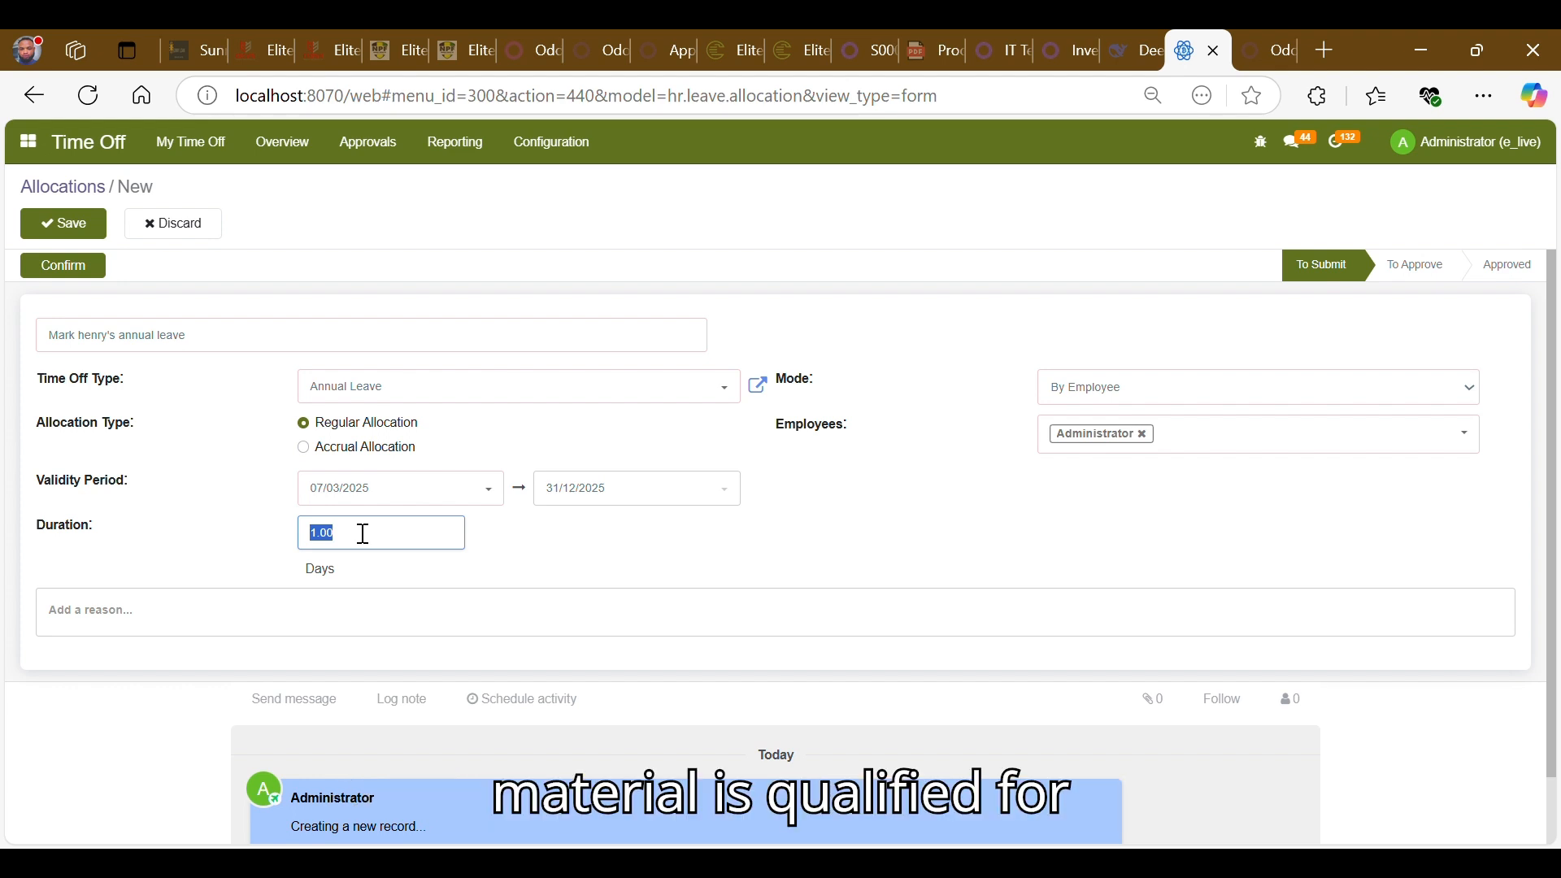
{"action": "type", "text": "15"}
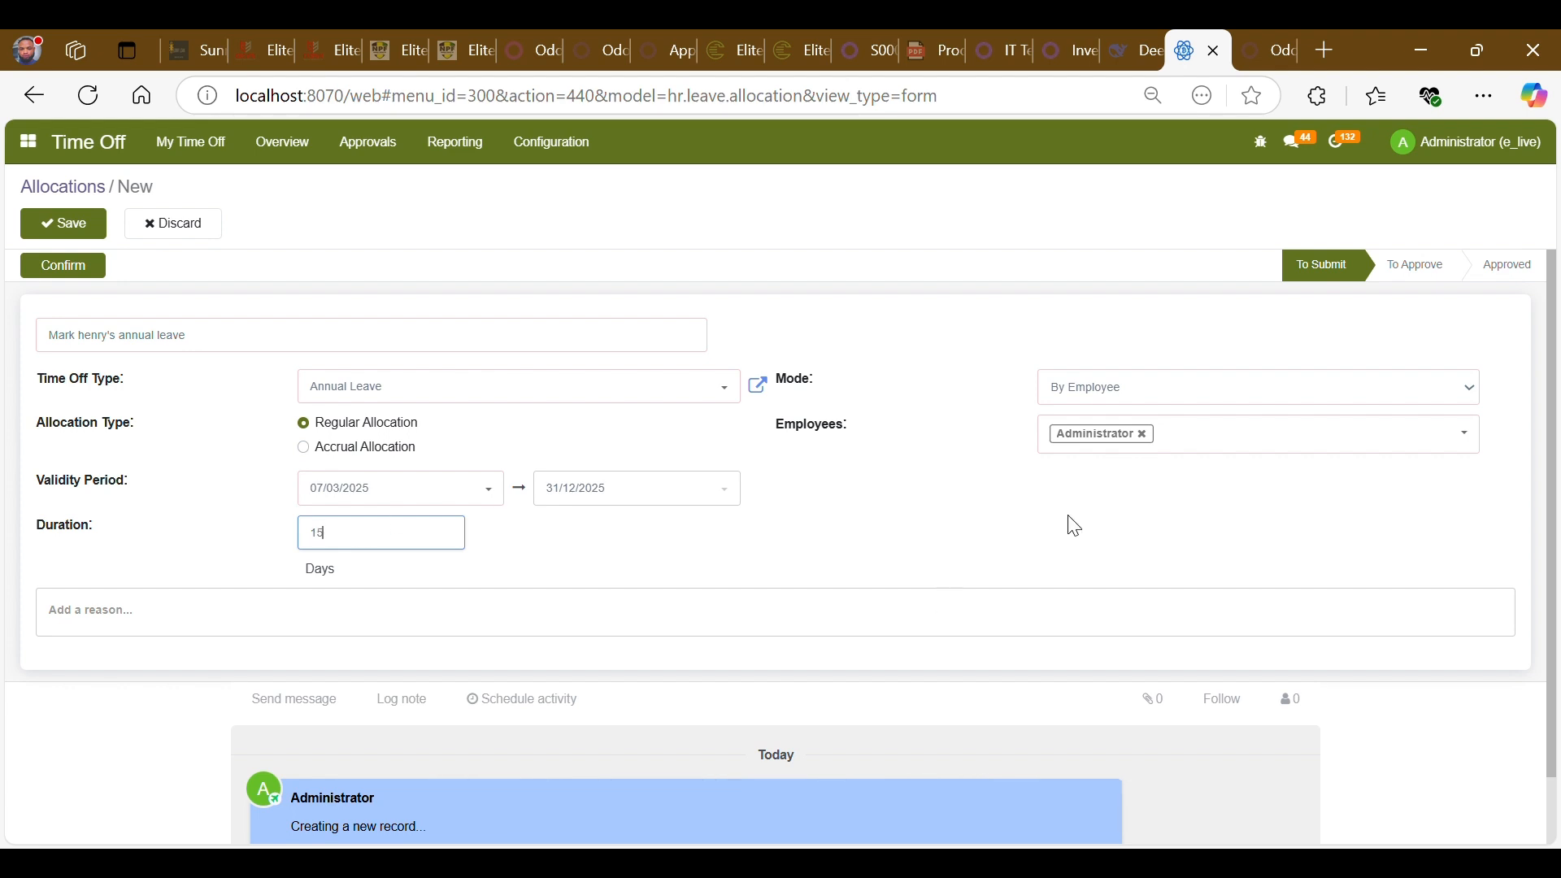
- Change the allocation description to "15 days annual leave"
{"action": "left_click", "coordinate": [1200, 449]}
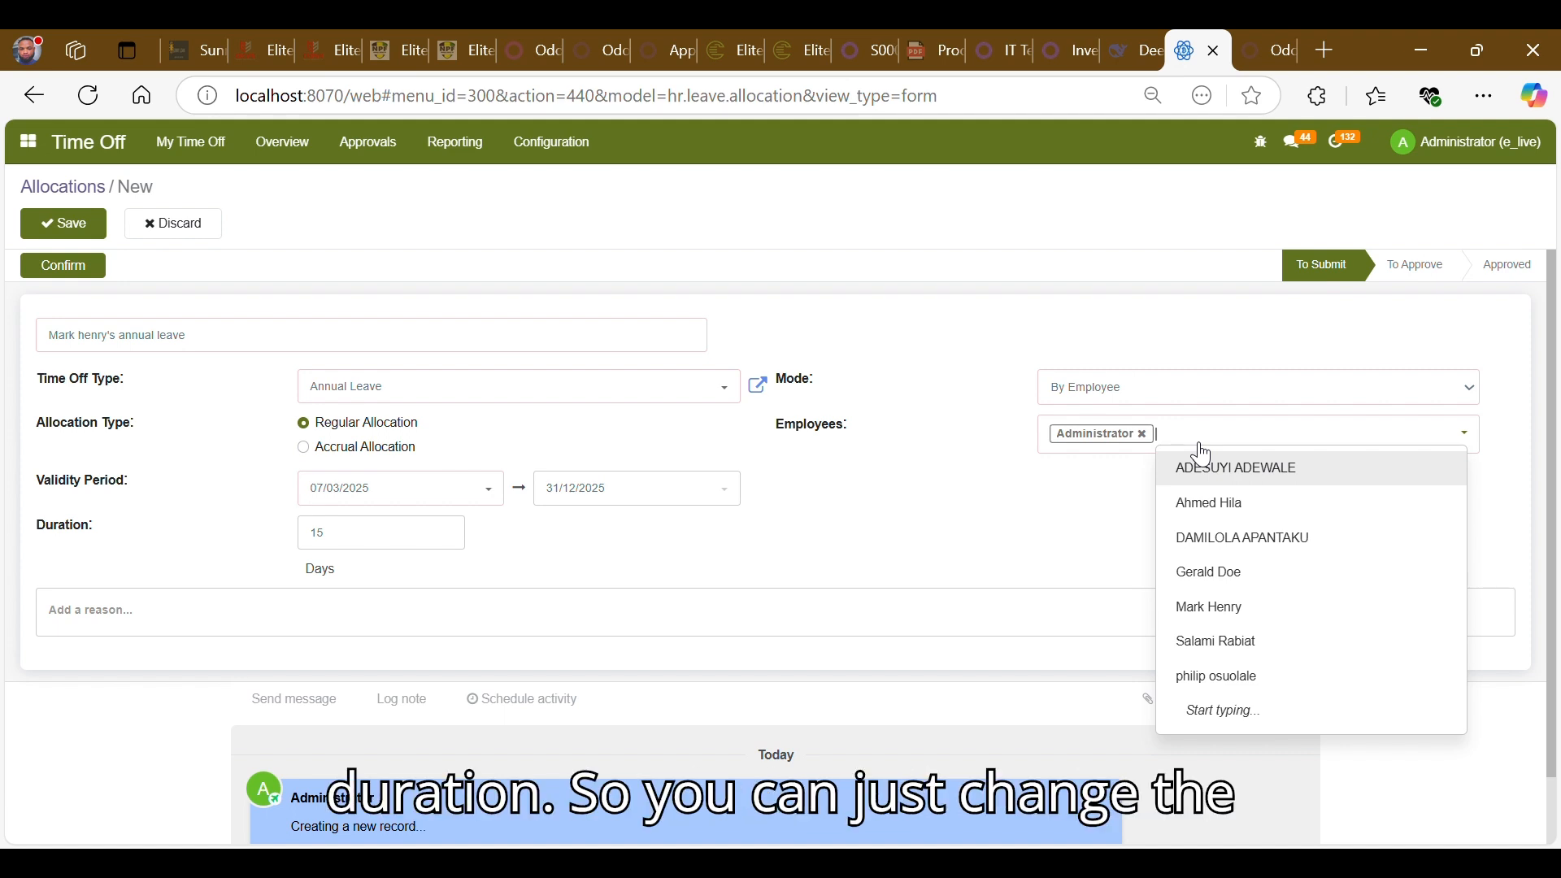
{"action": "left_click", "coordinate": [110, 336]}
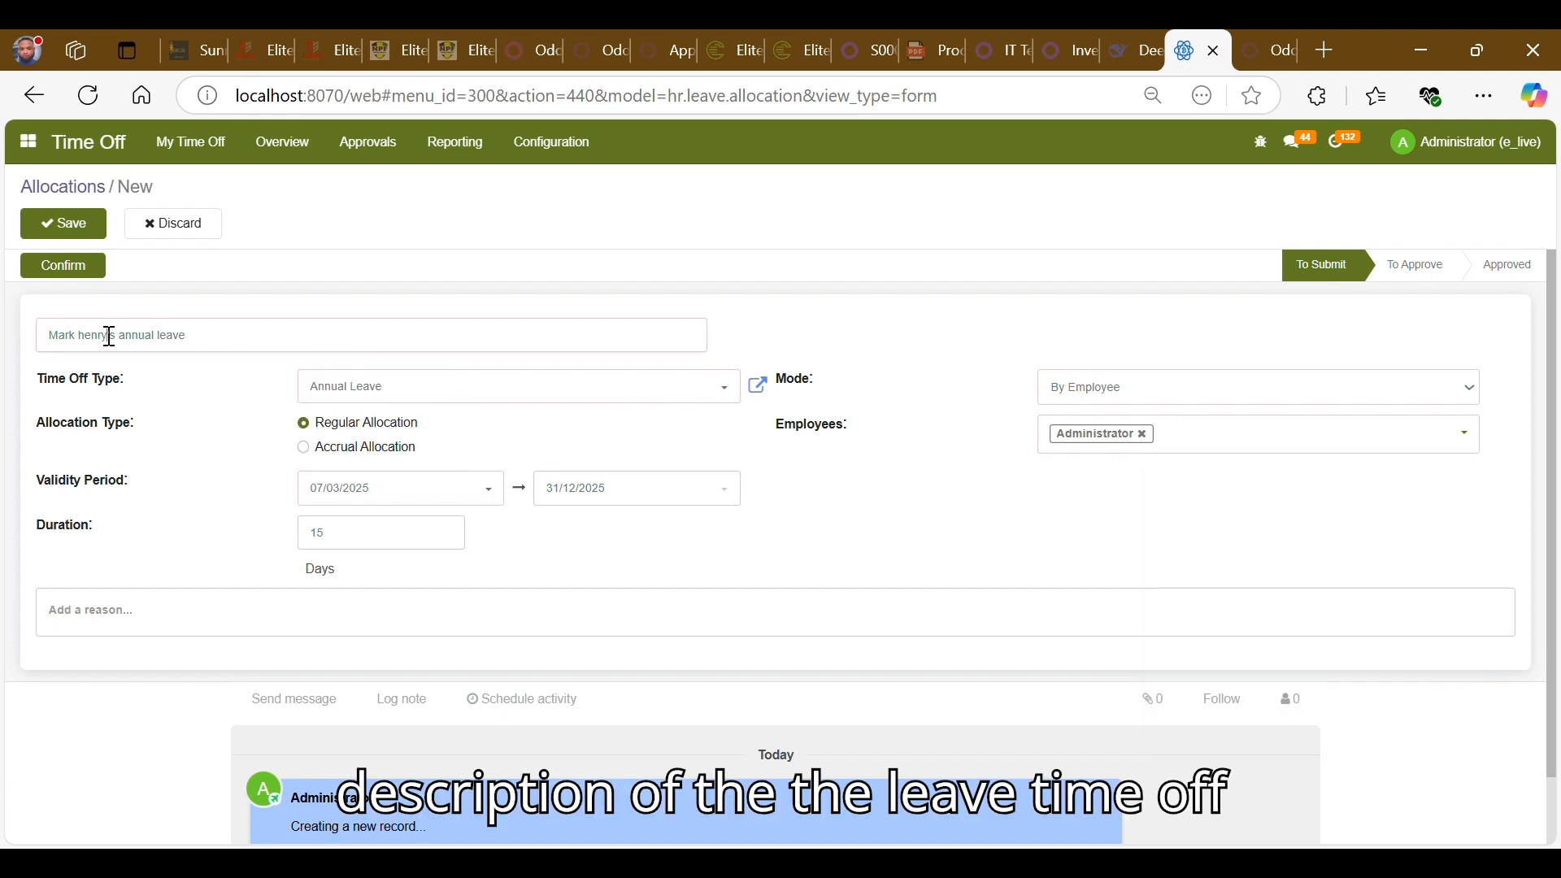
{"action": "double_click", "coordinate": [109, 336]}
{"action": "left_click", "coordinate": [110, 336]}
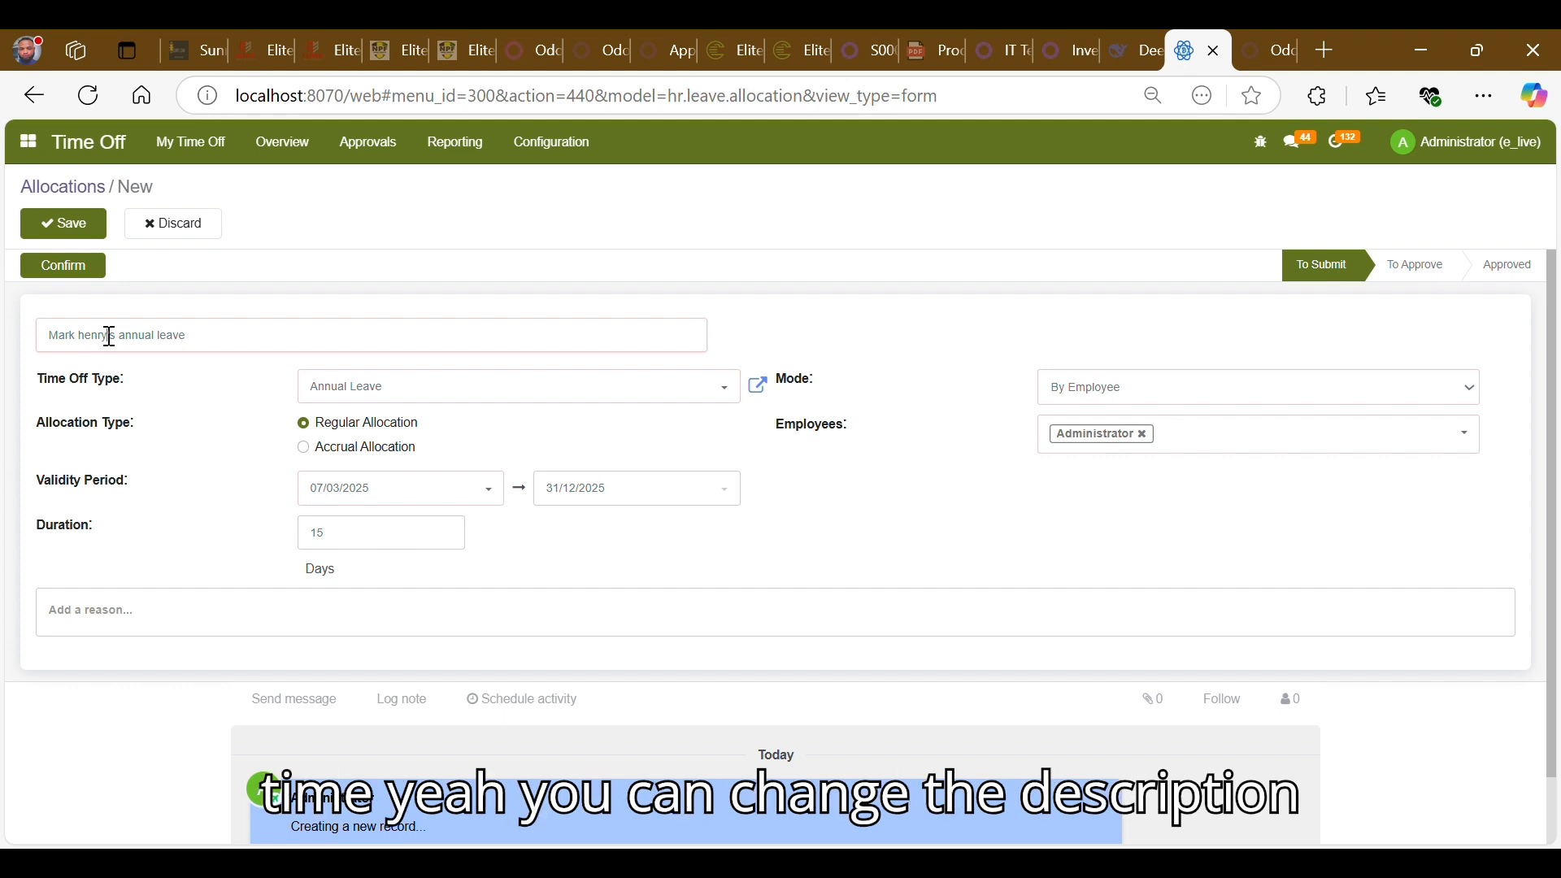
{"action": "key", "text": "BackSpace"}
{"action": "key", "text": "BackSpace"}
{"action": "key", "text": "BackSpace"}
{"action": "key", "text": "BackSpace"}
{"action": "key", "text": "BackSpace"}
{"action": "key", "text": "BackSpace"}
{"action": "key", "text": "BackSpace"}
{"action": "key", "text": "BackSpace"}
{"action": "key", "text": "BackSpace"}
{"action": "key", "text": "BackSpace"}
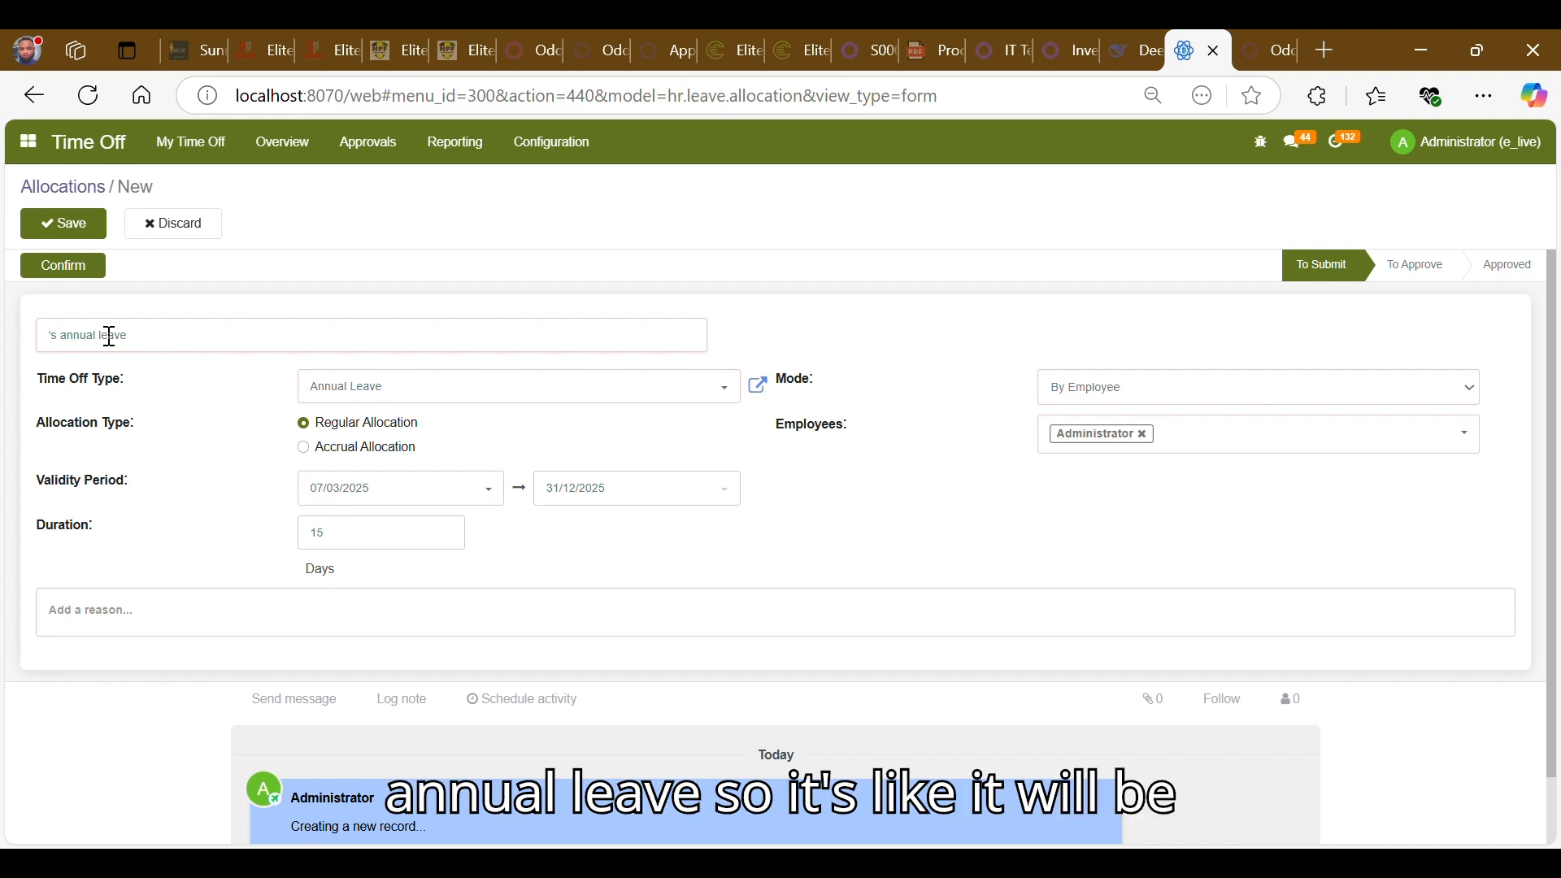
{"action": "key", "text": "Delete"}
{"action": "key", "text": "Delete"}
{"action": "key", "text": "Delete"}
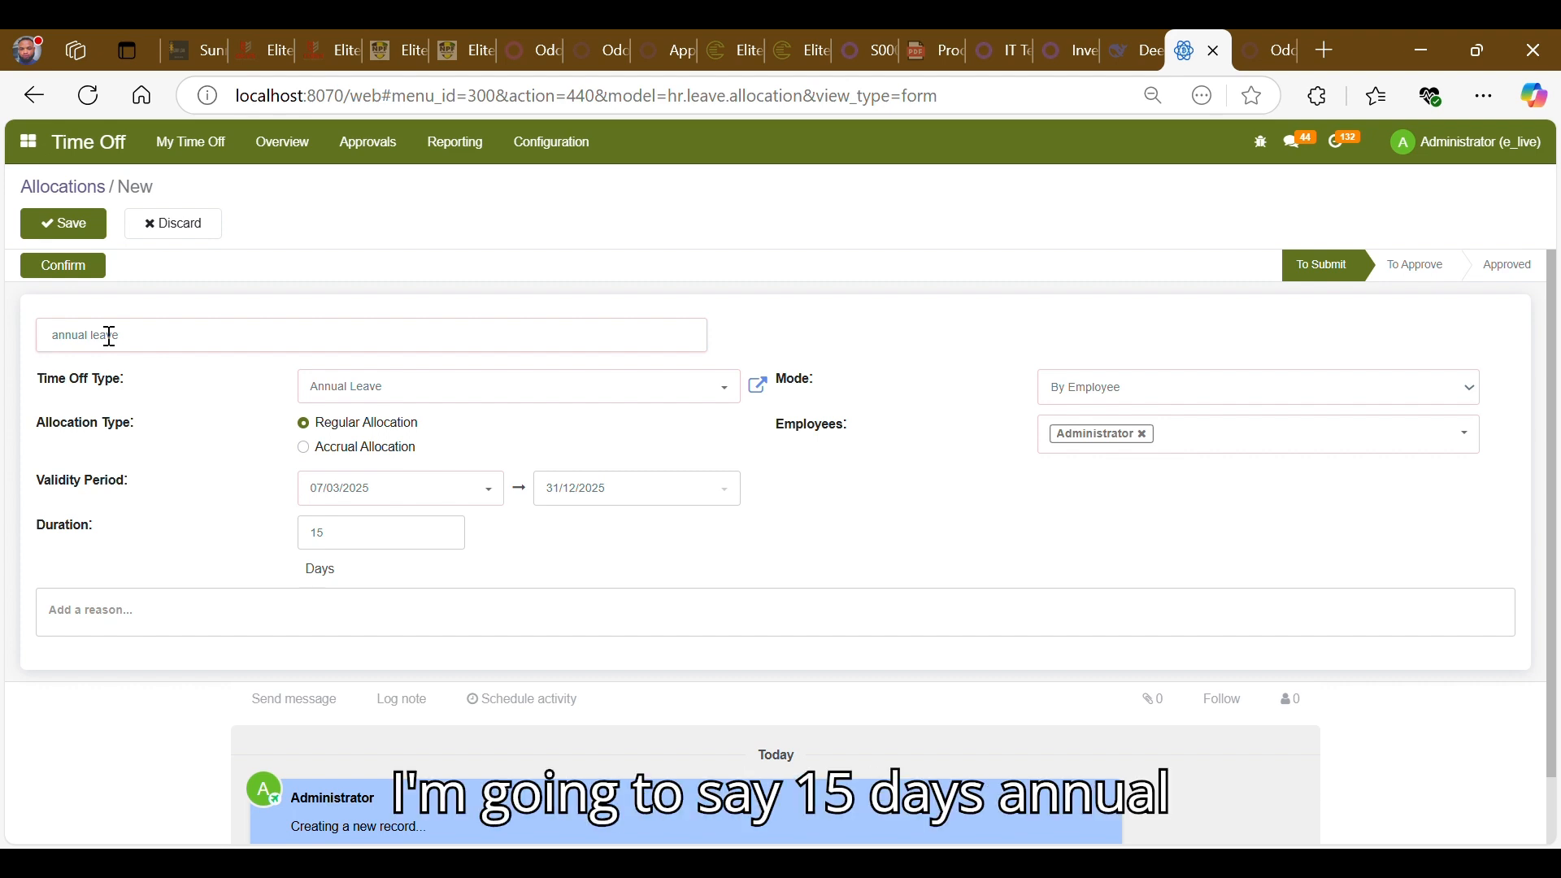
{"action": "type", "text": "15 "}
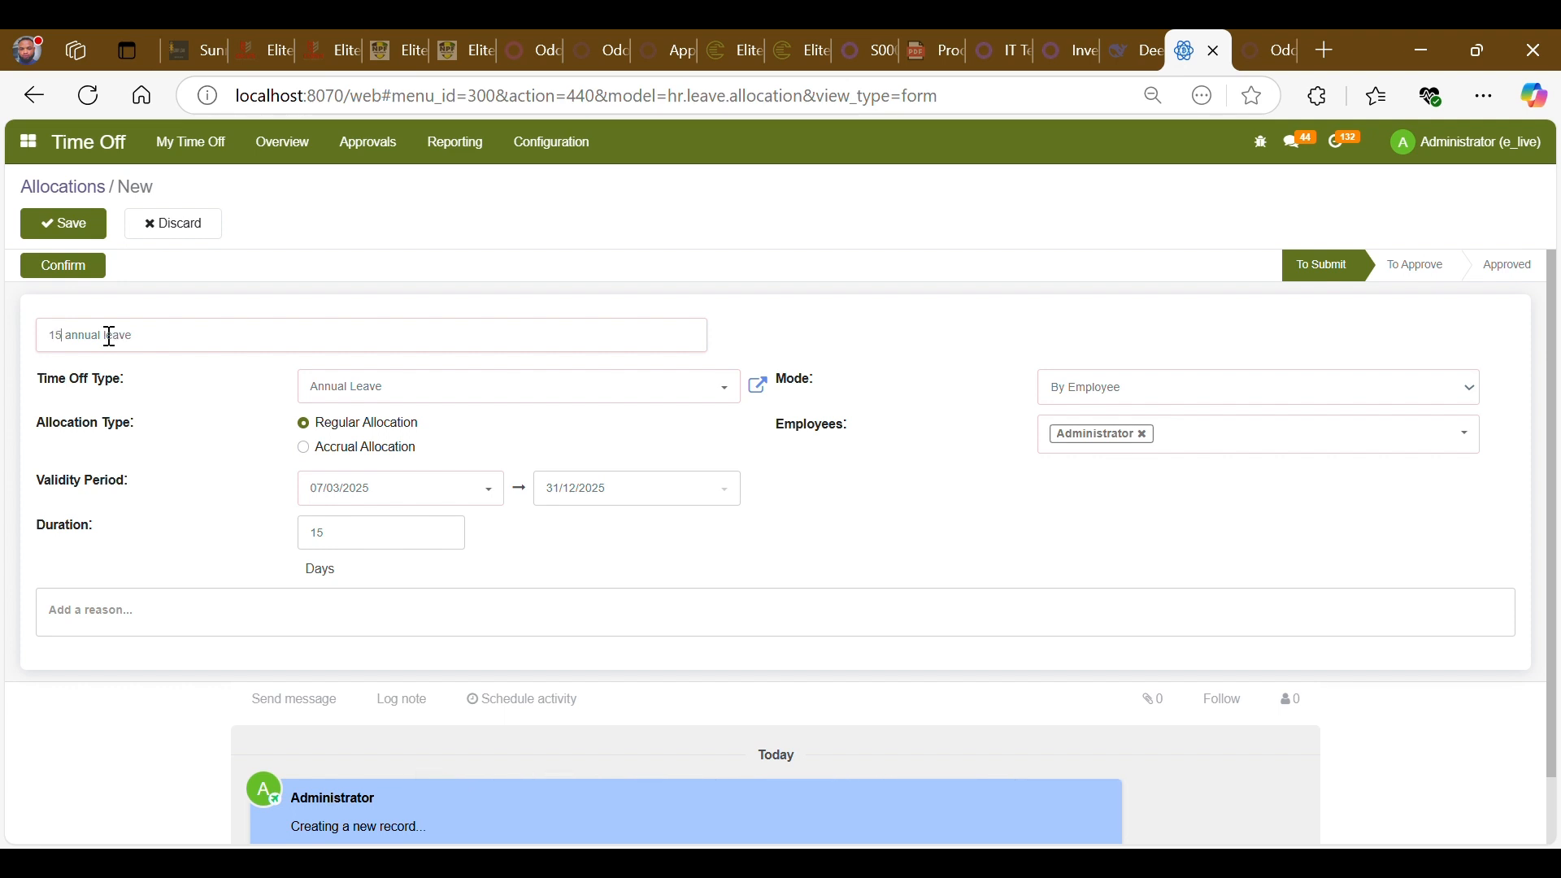
{"action": "type", "text": " day"}
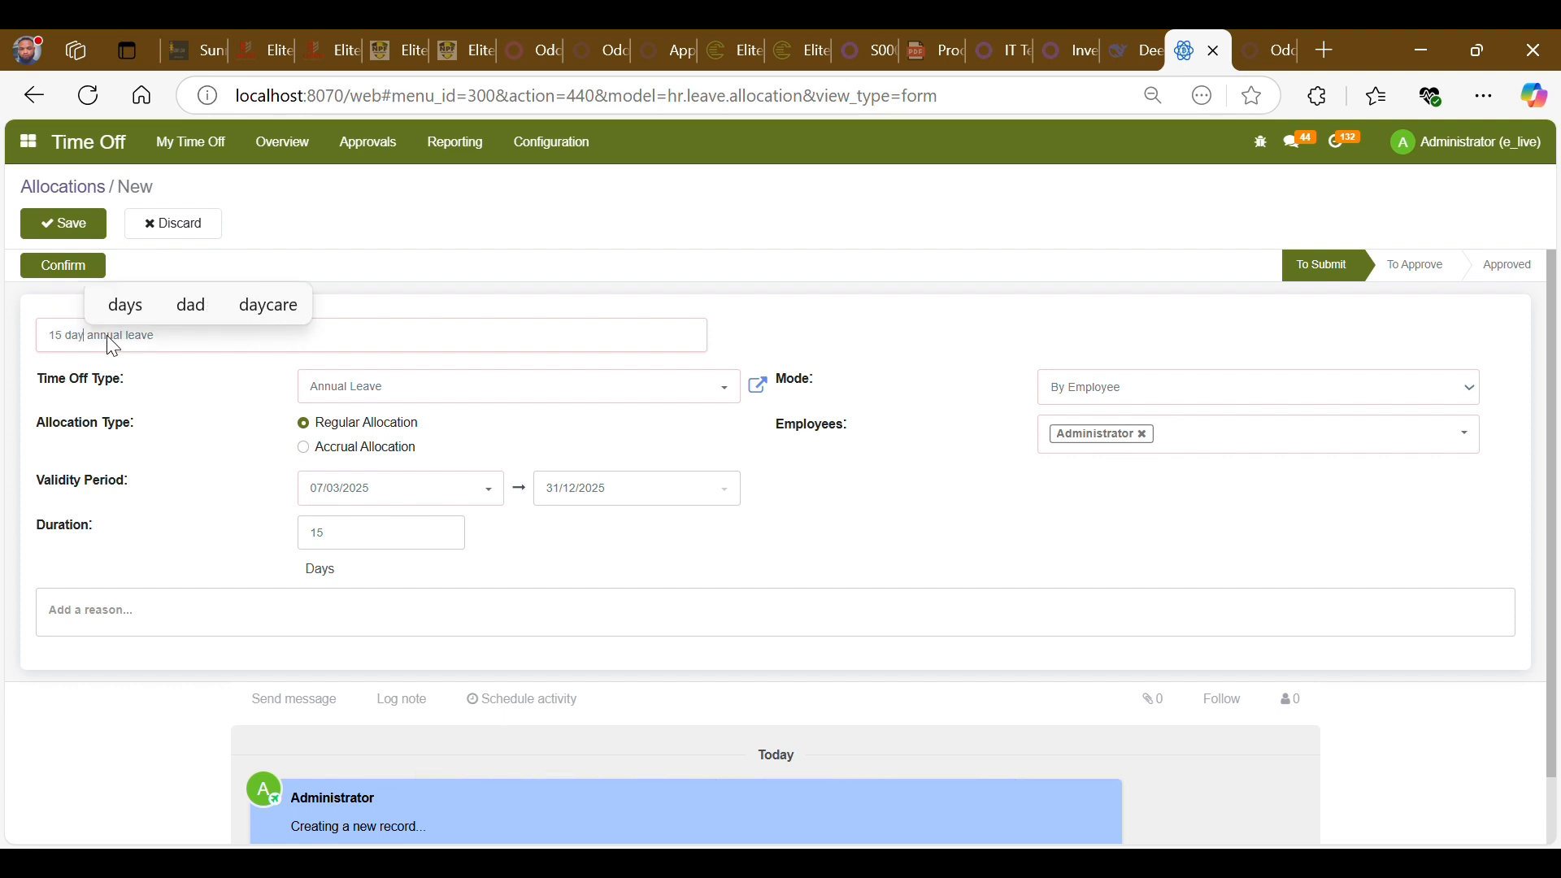
{"action": "type", "text": "s"}
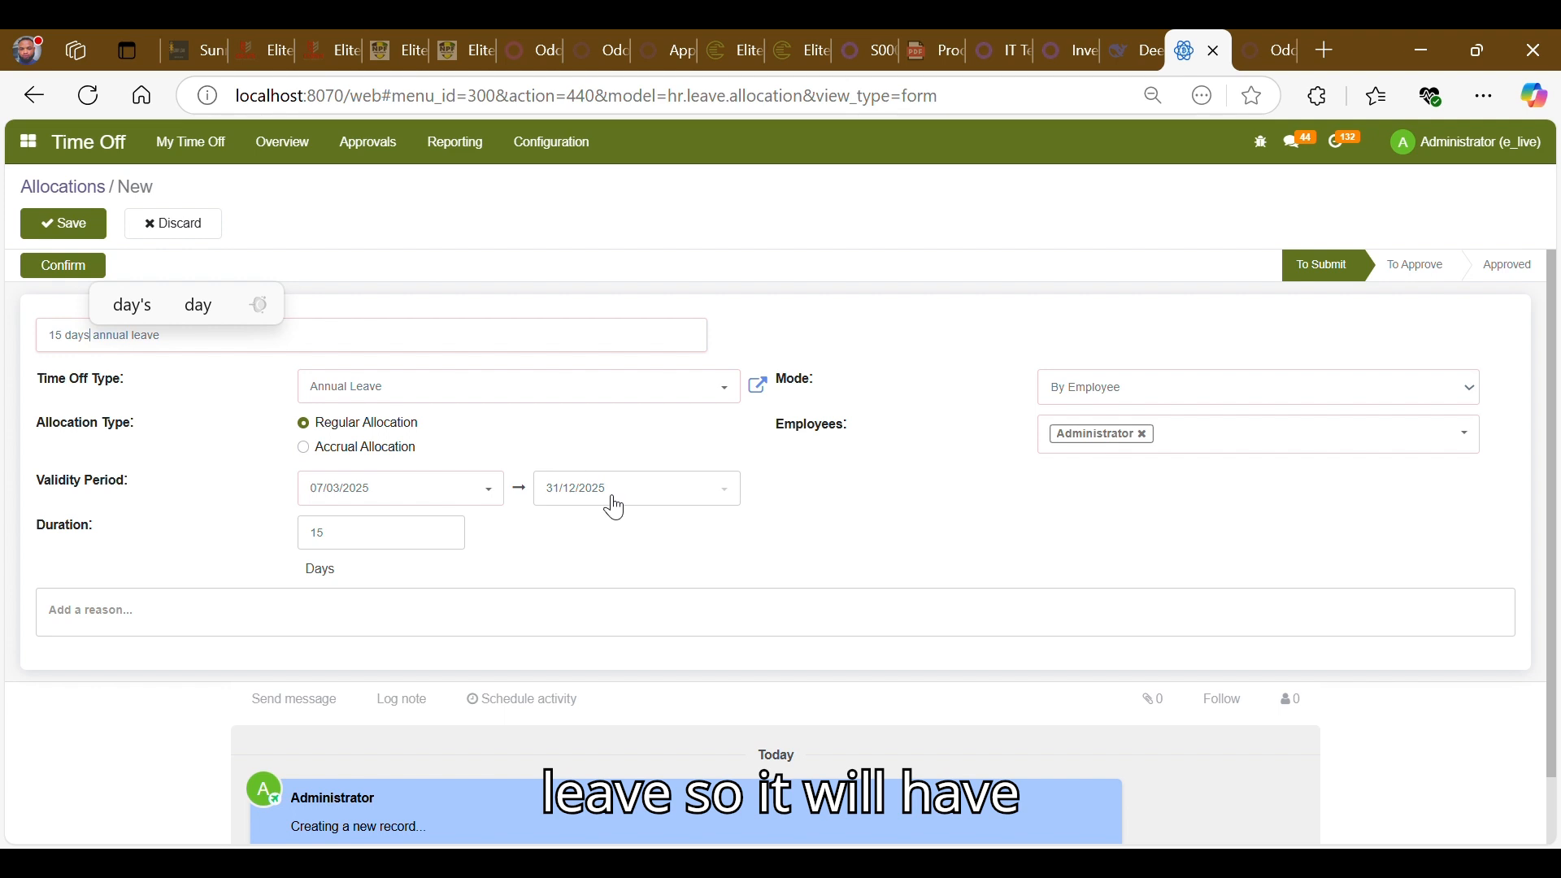
- Replace the Administrator in the Employees field with two employees from the list
{"action": "left_click", "coordinate": [1144, 438]}
{"action": "left_click", "coordinate": [1146, 439]}
{"action": "type", "text": "mar"}
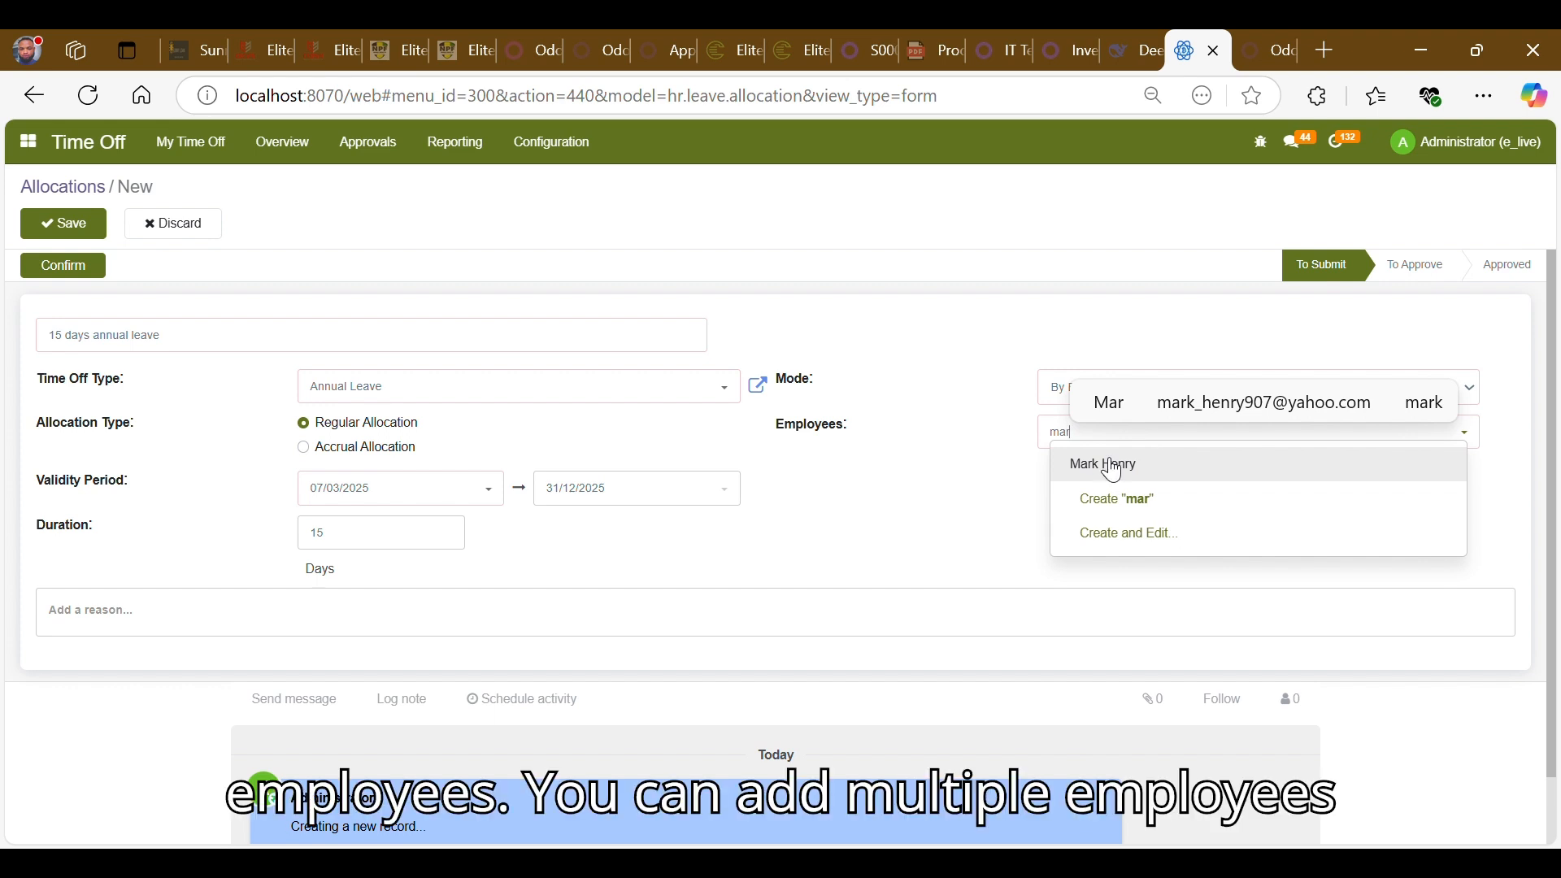
{"action": "left_click", "coordinate": [1112, 466]}
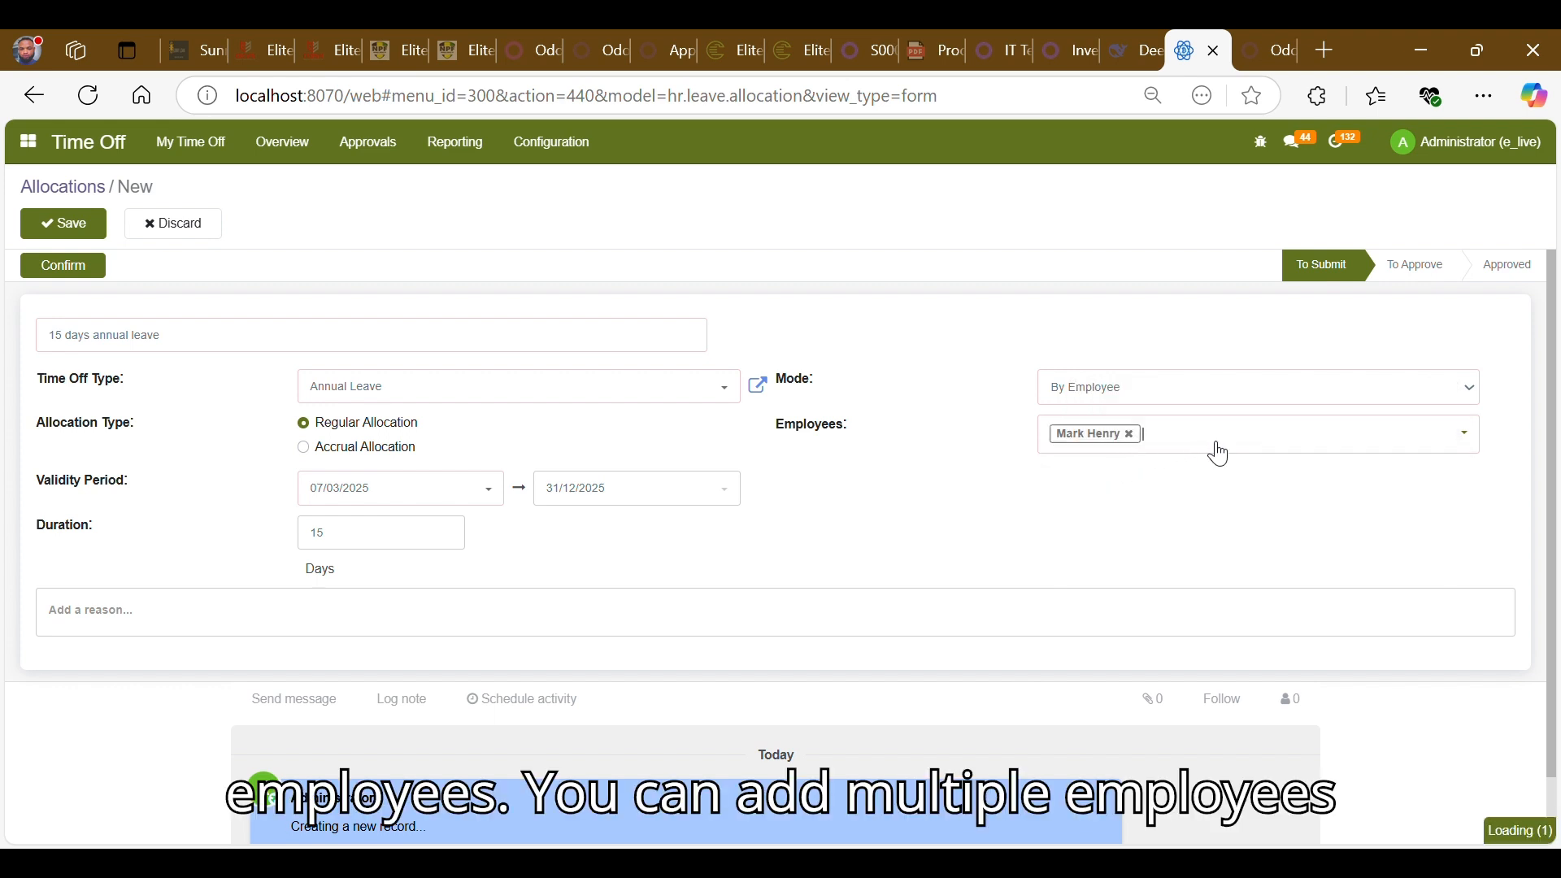
{"action": "left_click", "coordinate": [1217, 451]}
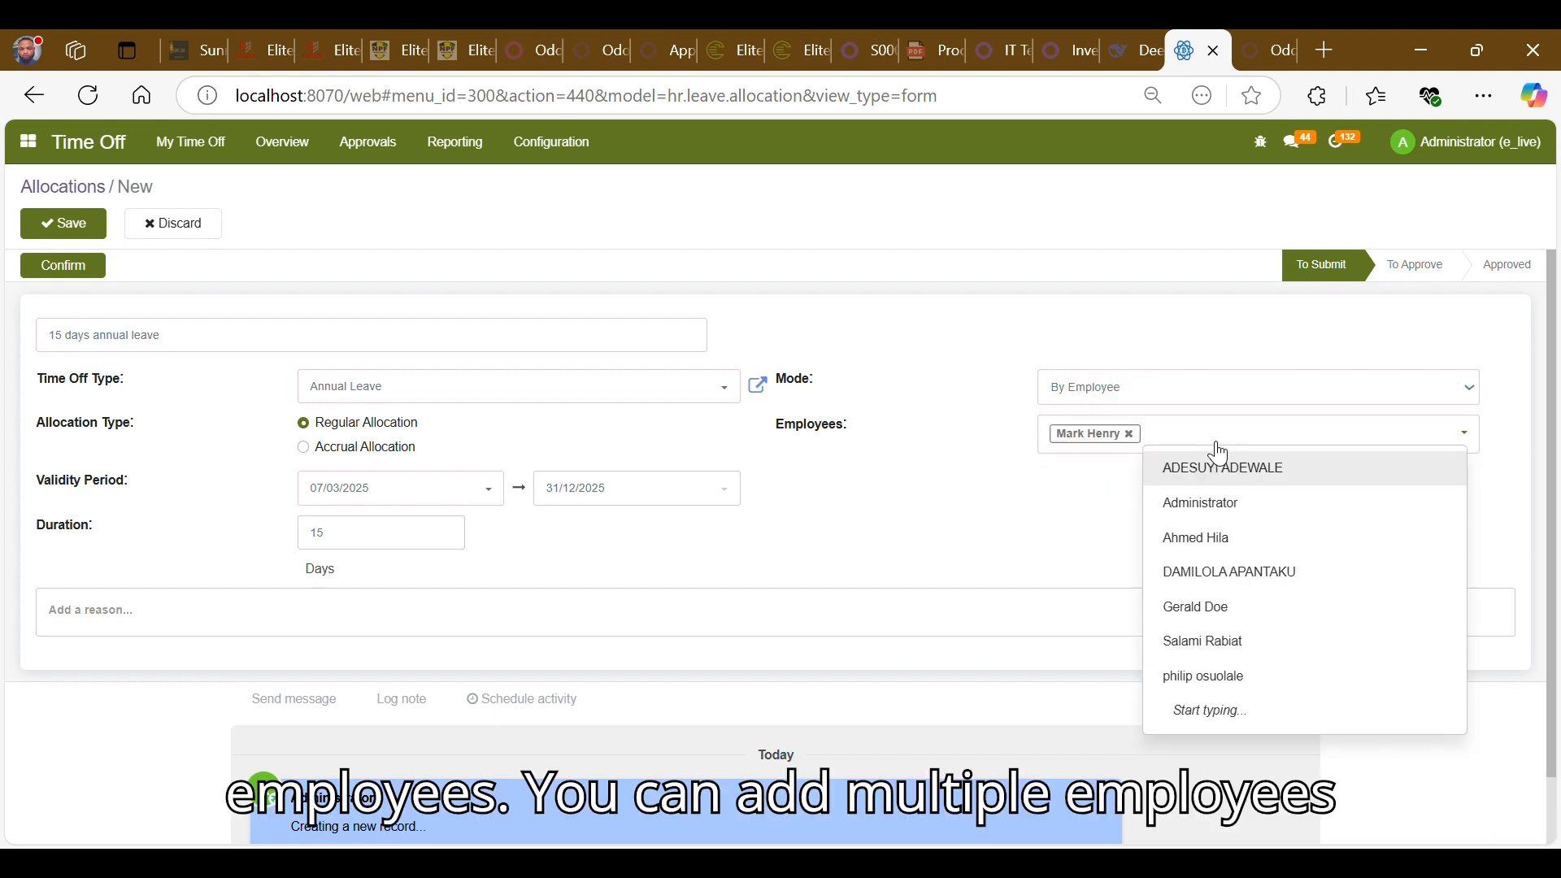
{"action": "left_click", "coordinate": [1215, 605]}
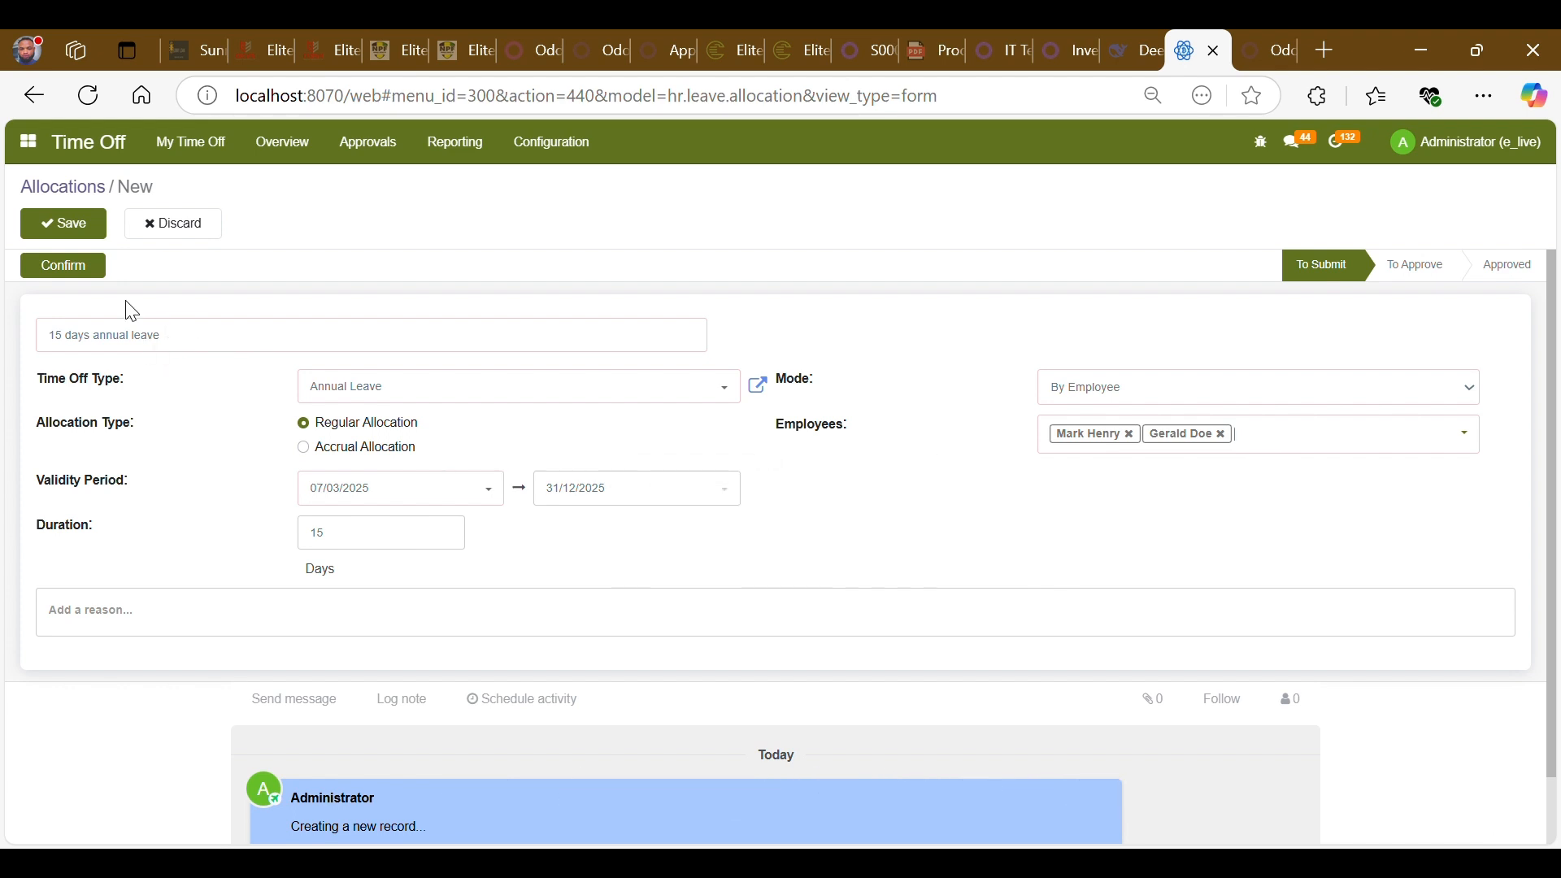
- Confirm the allocation and then validate it
{"action": "left_click", "coordinate": [56, 273]}
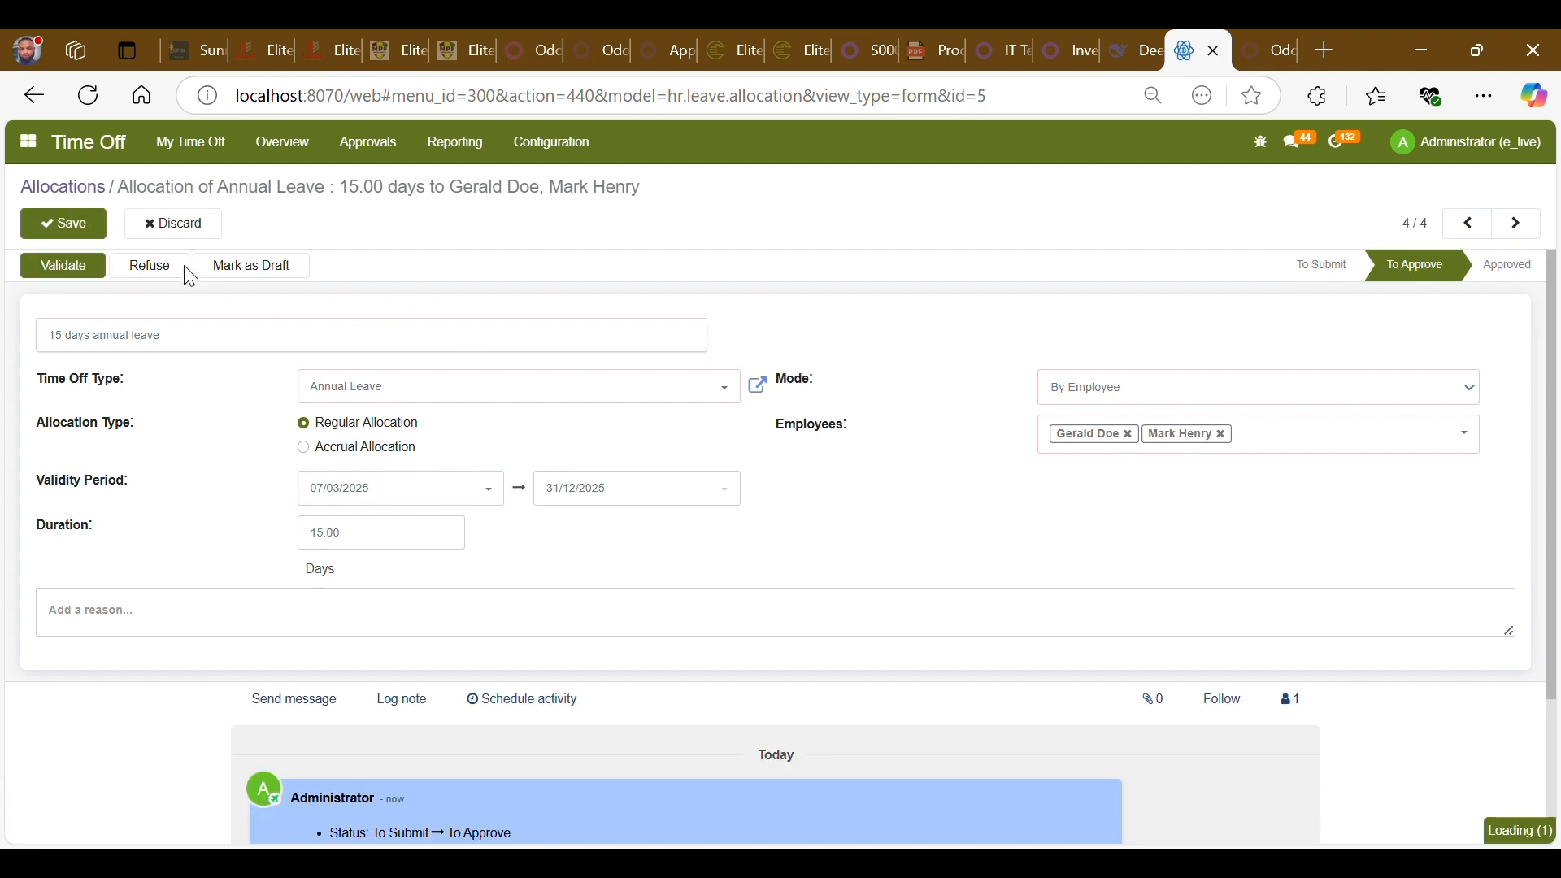
{"action": "left_click", "coordinate": [78, 271]}
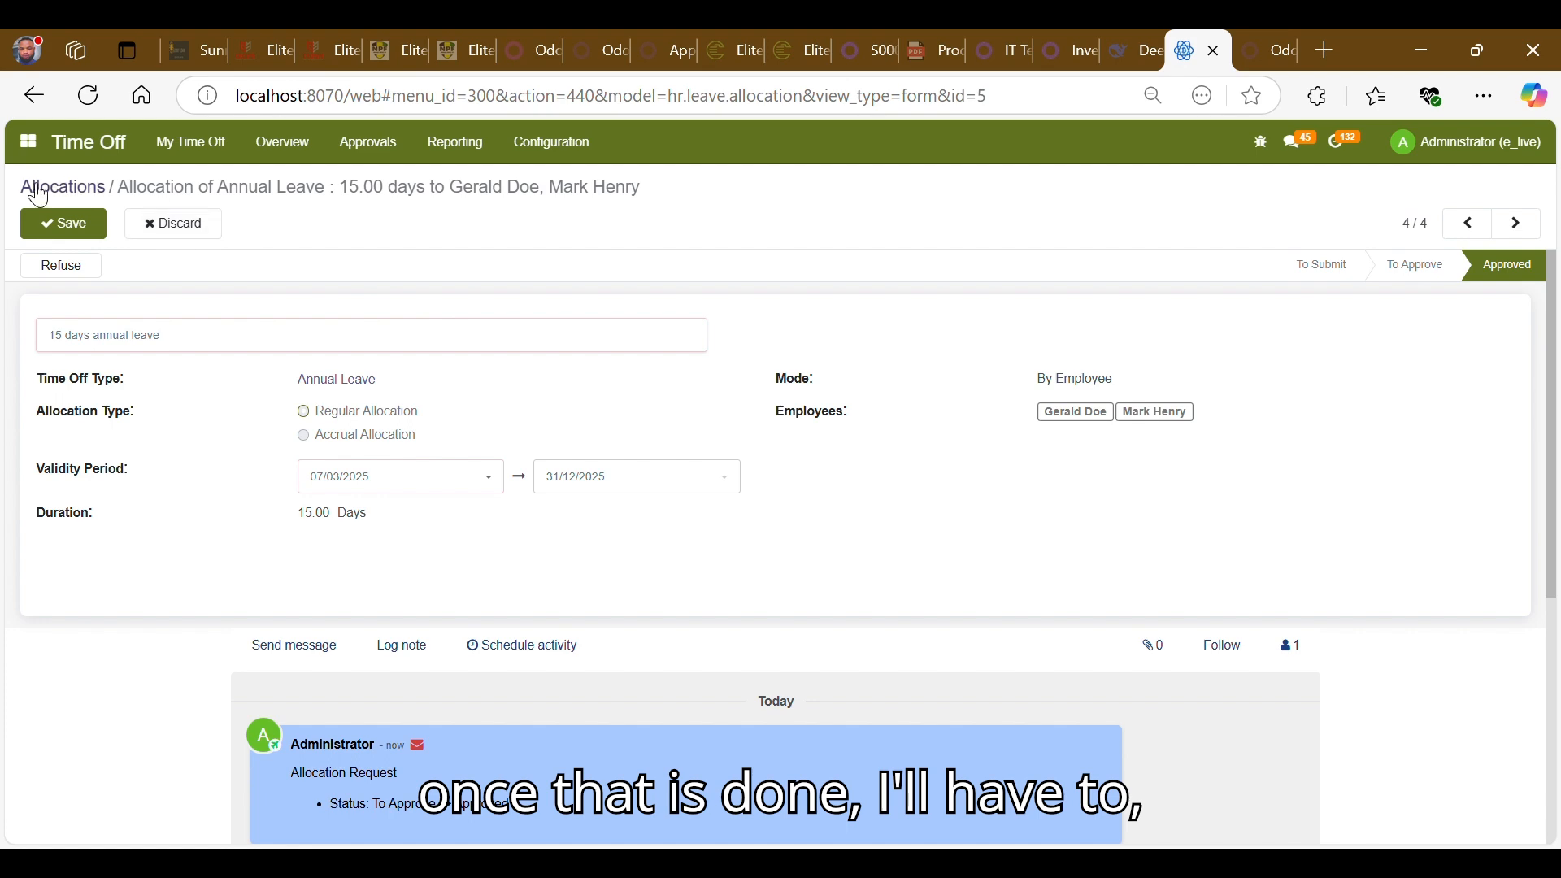
- Open Settings from the app menu and go to user management
{"action": "left_click", "coordinate": [29, 161]}
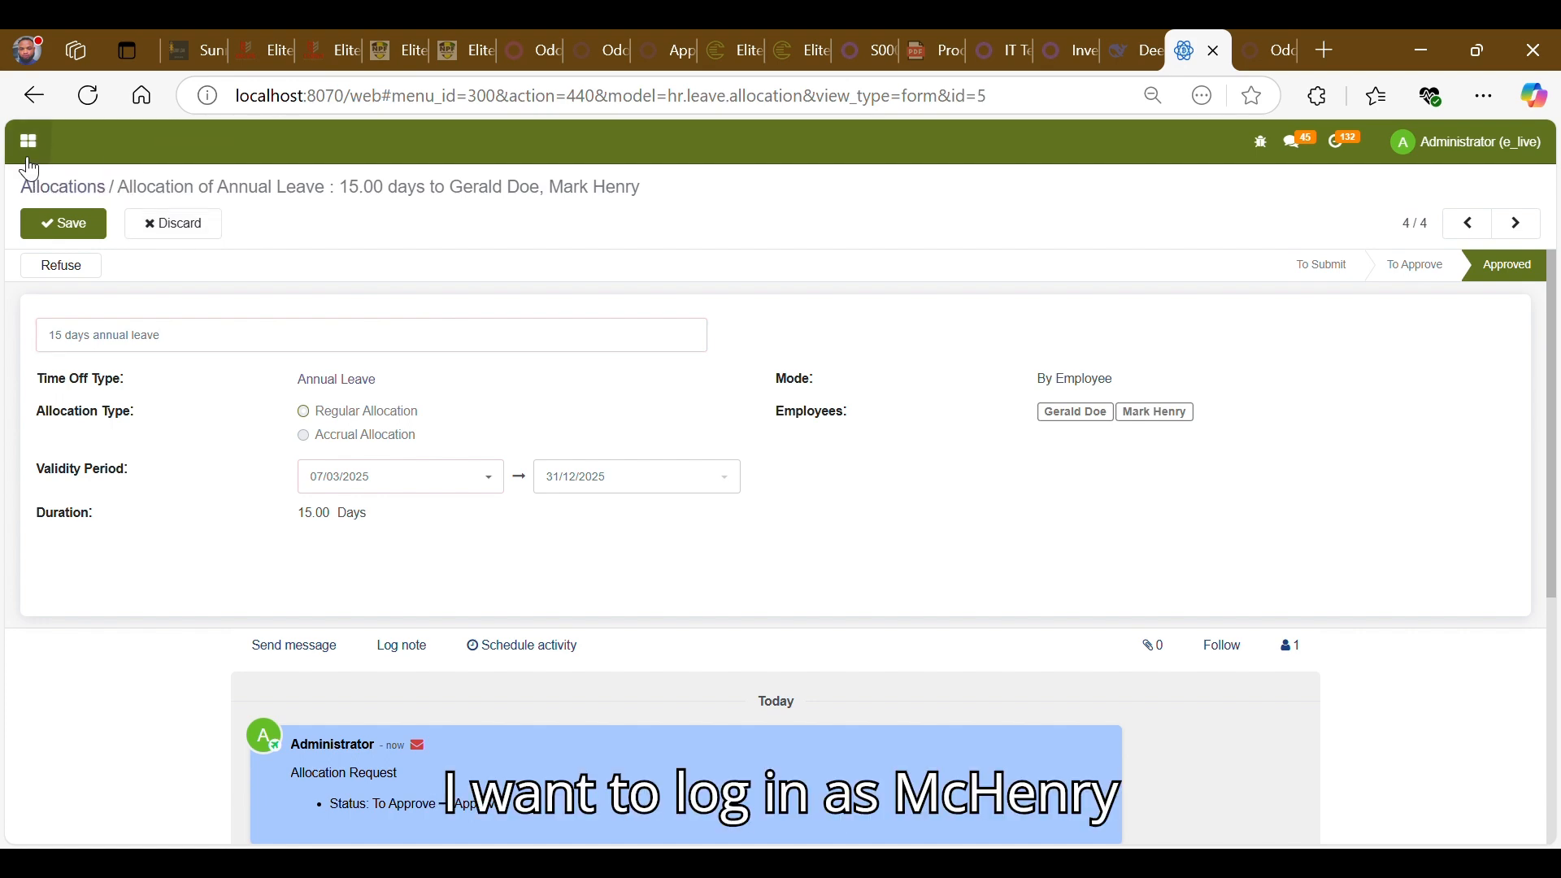
{"action": "scroll", "coordinate": [646, 687], "scroll_direction": "down", "scroll_amount": 1}
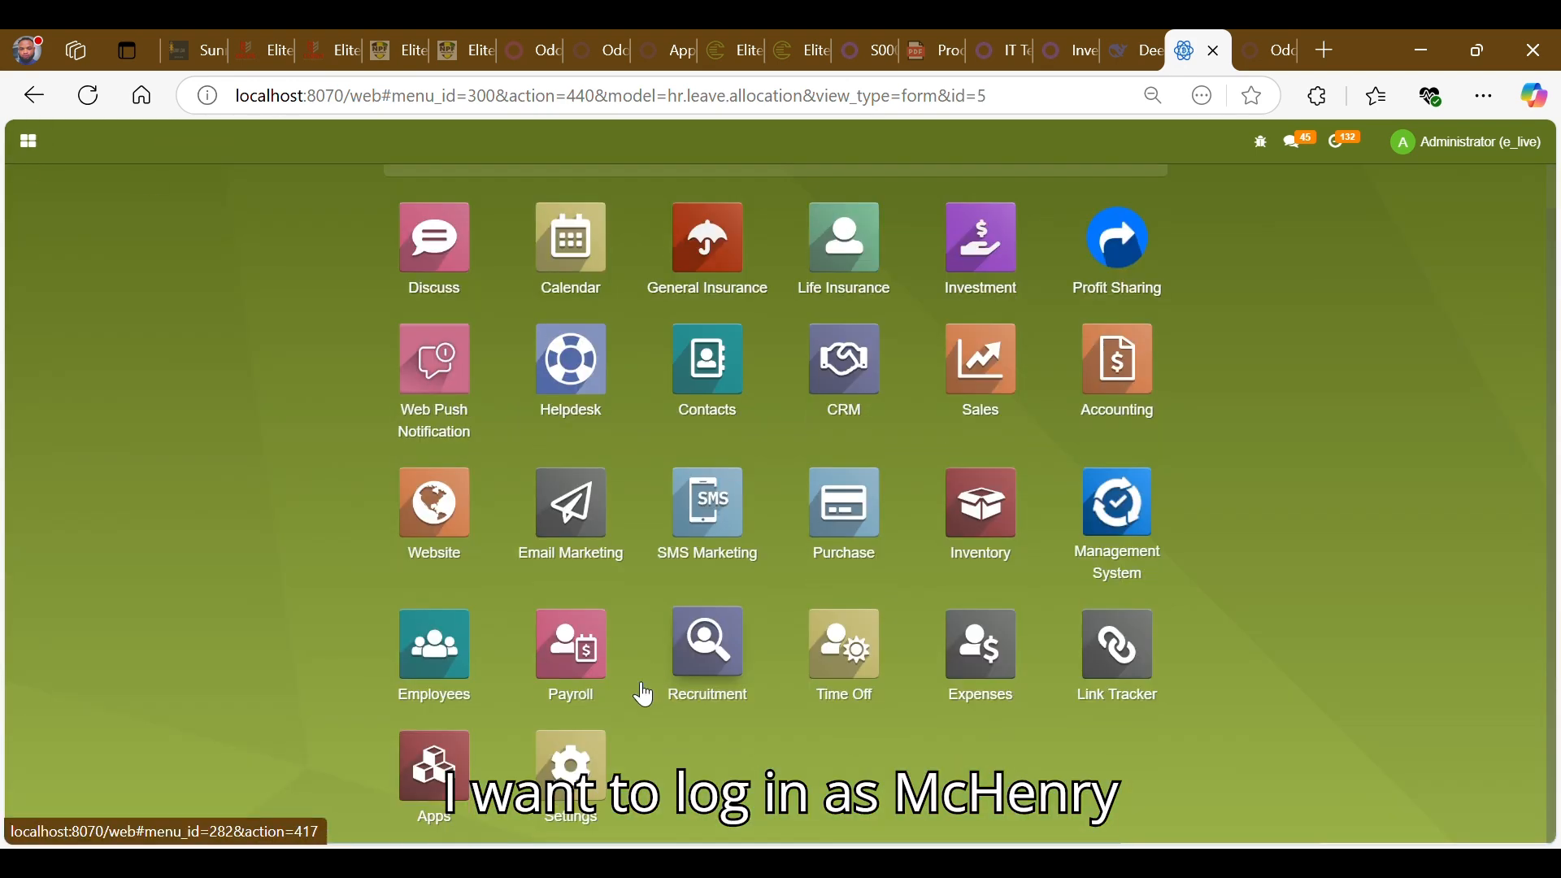
{"action": "left_click", "coordinate": [571, 797]}
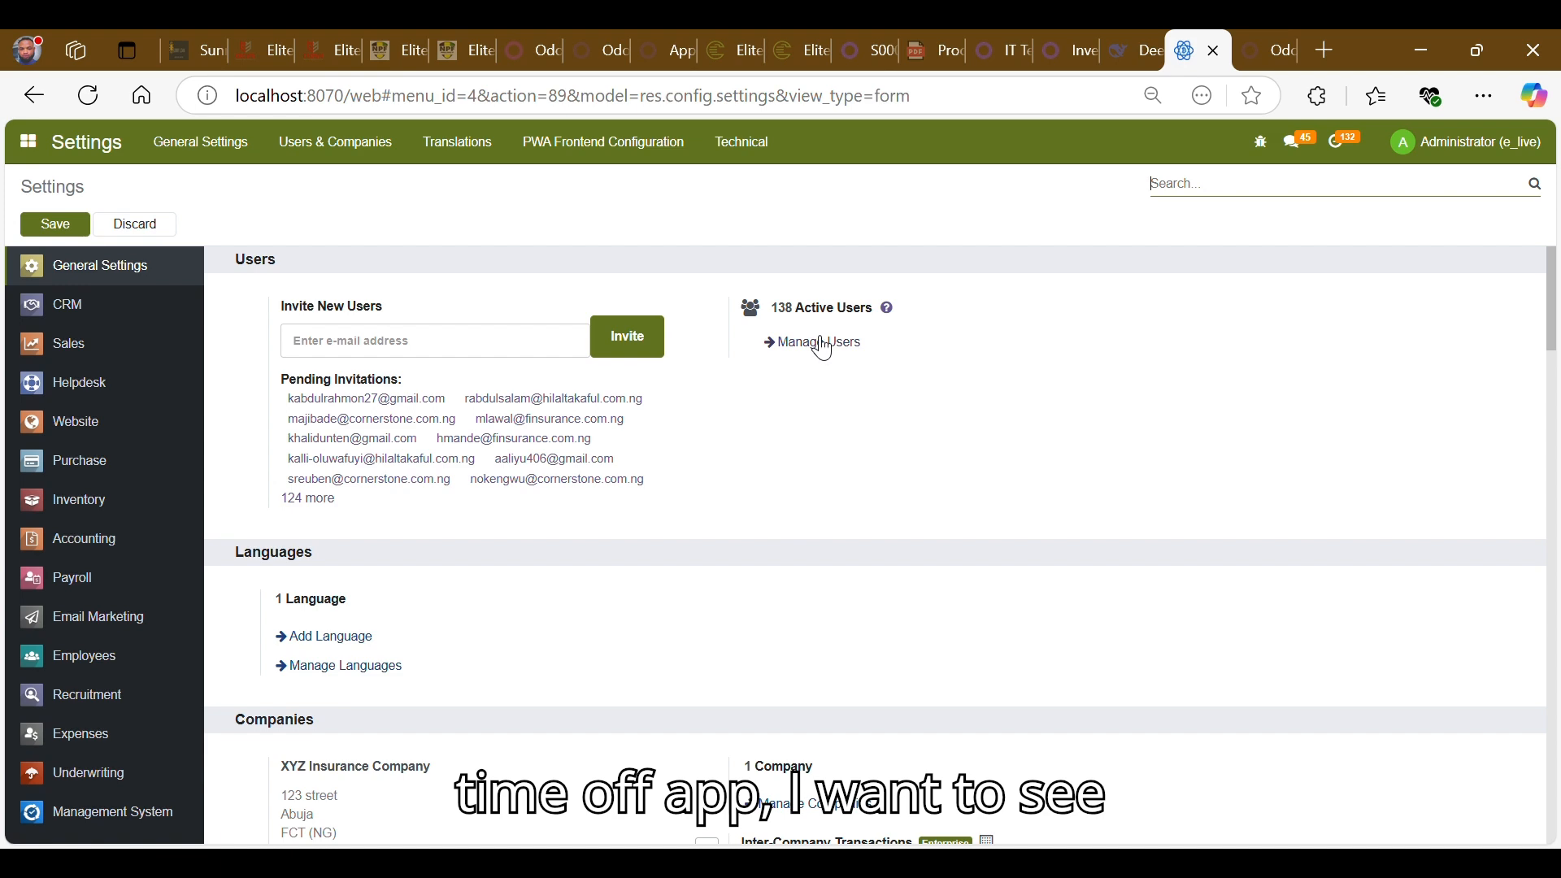
{"action": "left_click", "coordinate": [823, 346]}
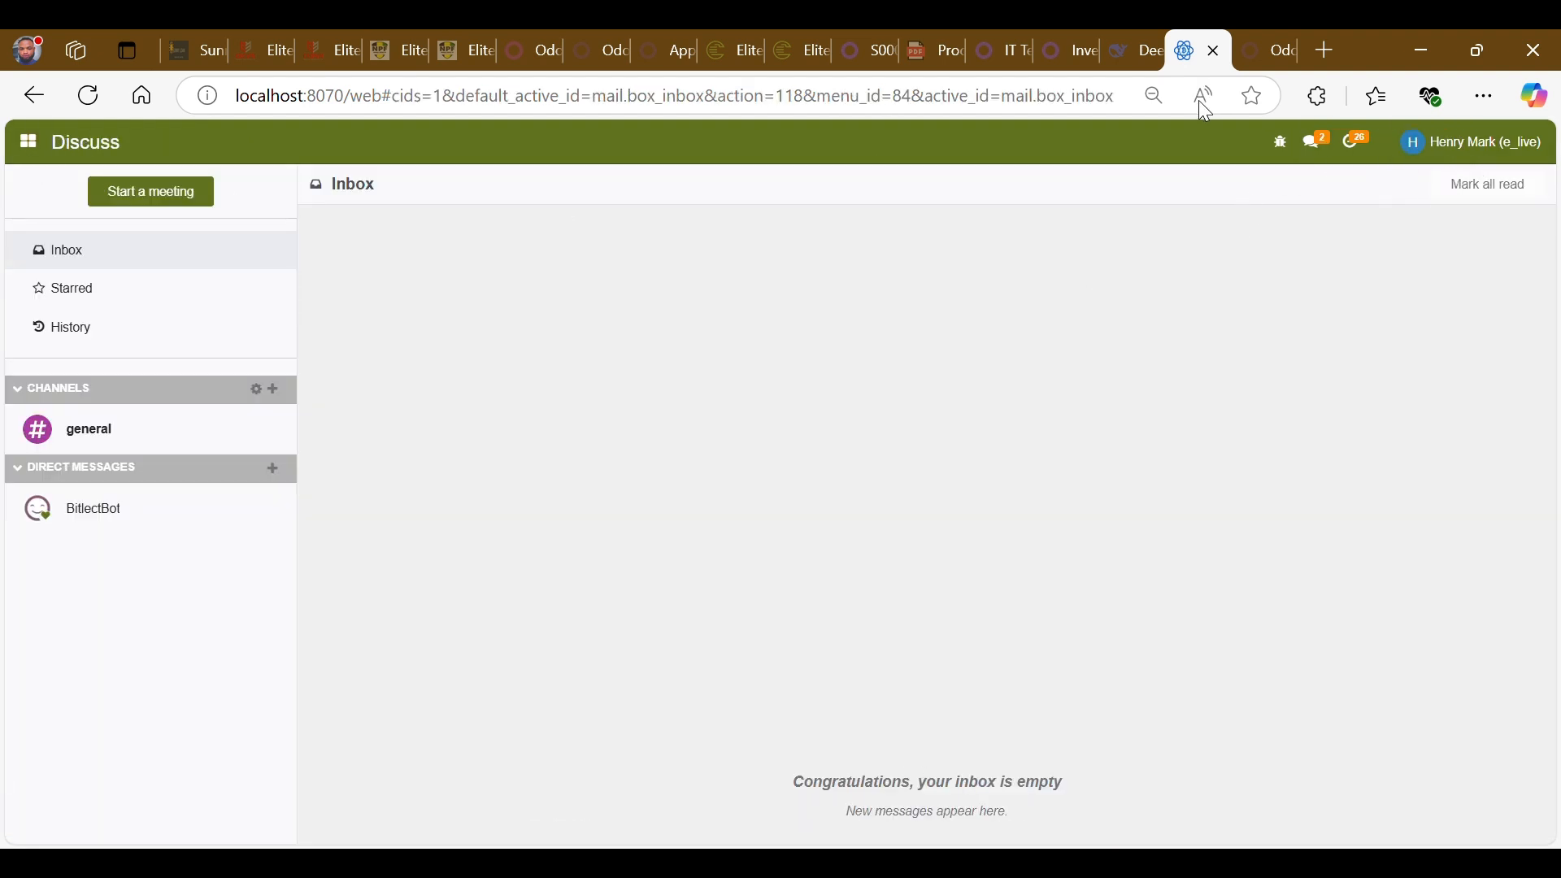
- As the employee, open Time Off, start a new time off request and set its type to Unpaid
{"action": "left_click", "coordinate": [11, 155]}
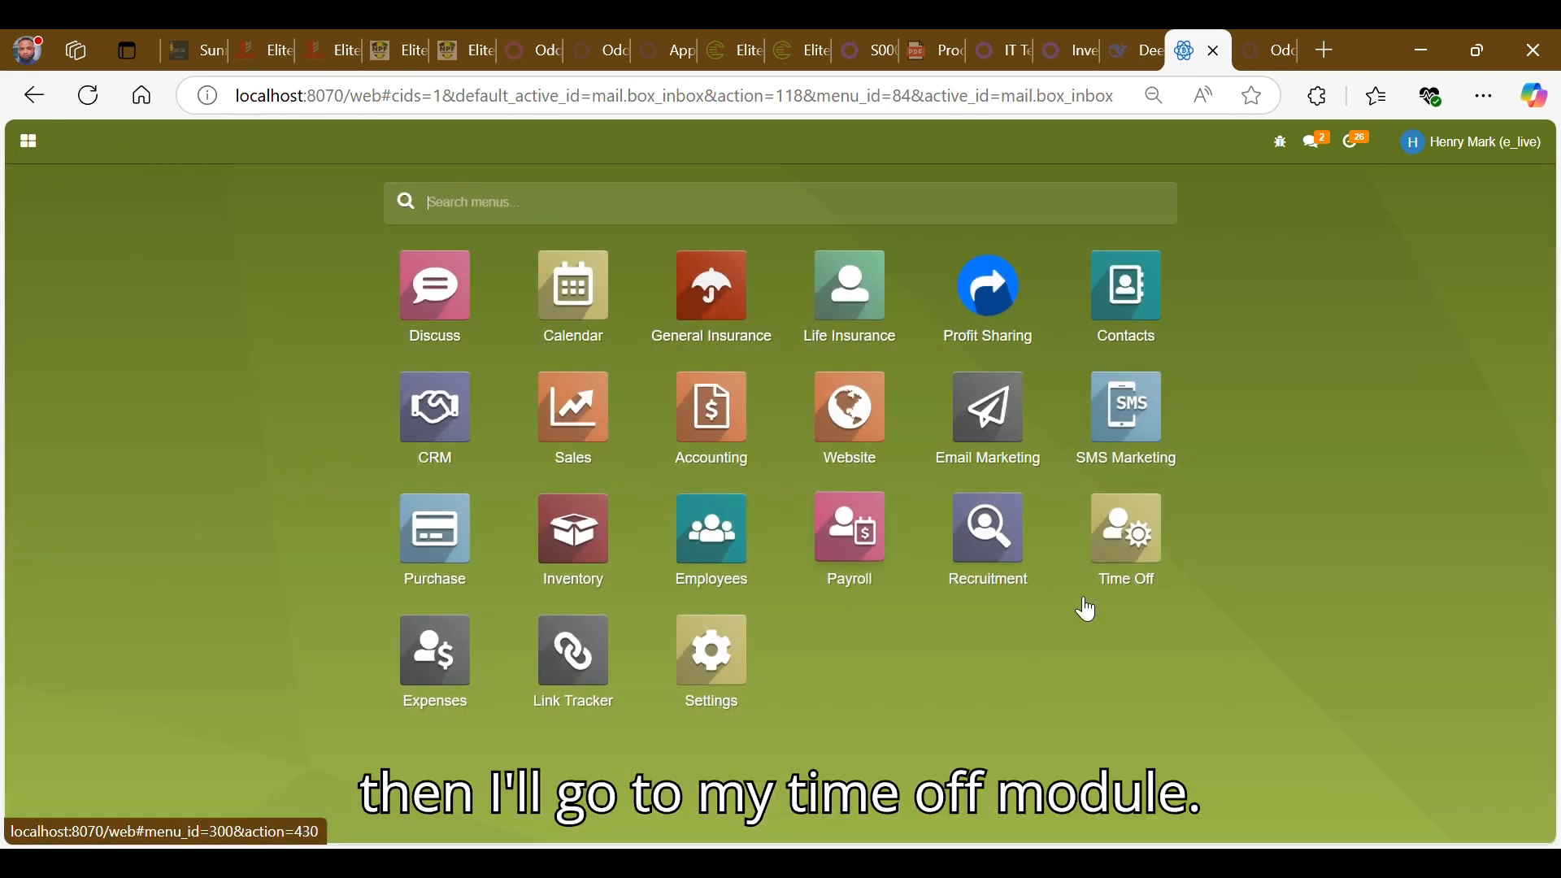
{"action": "left_click", "coordinate": [1117, 555]}
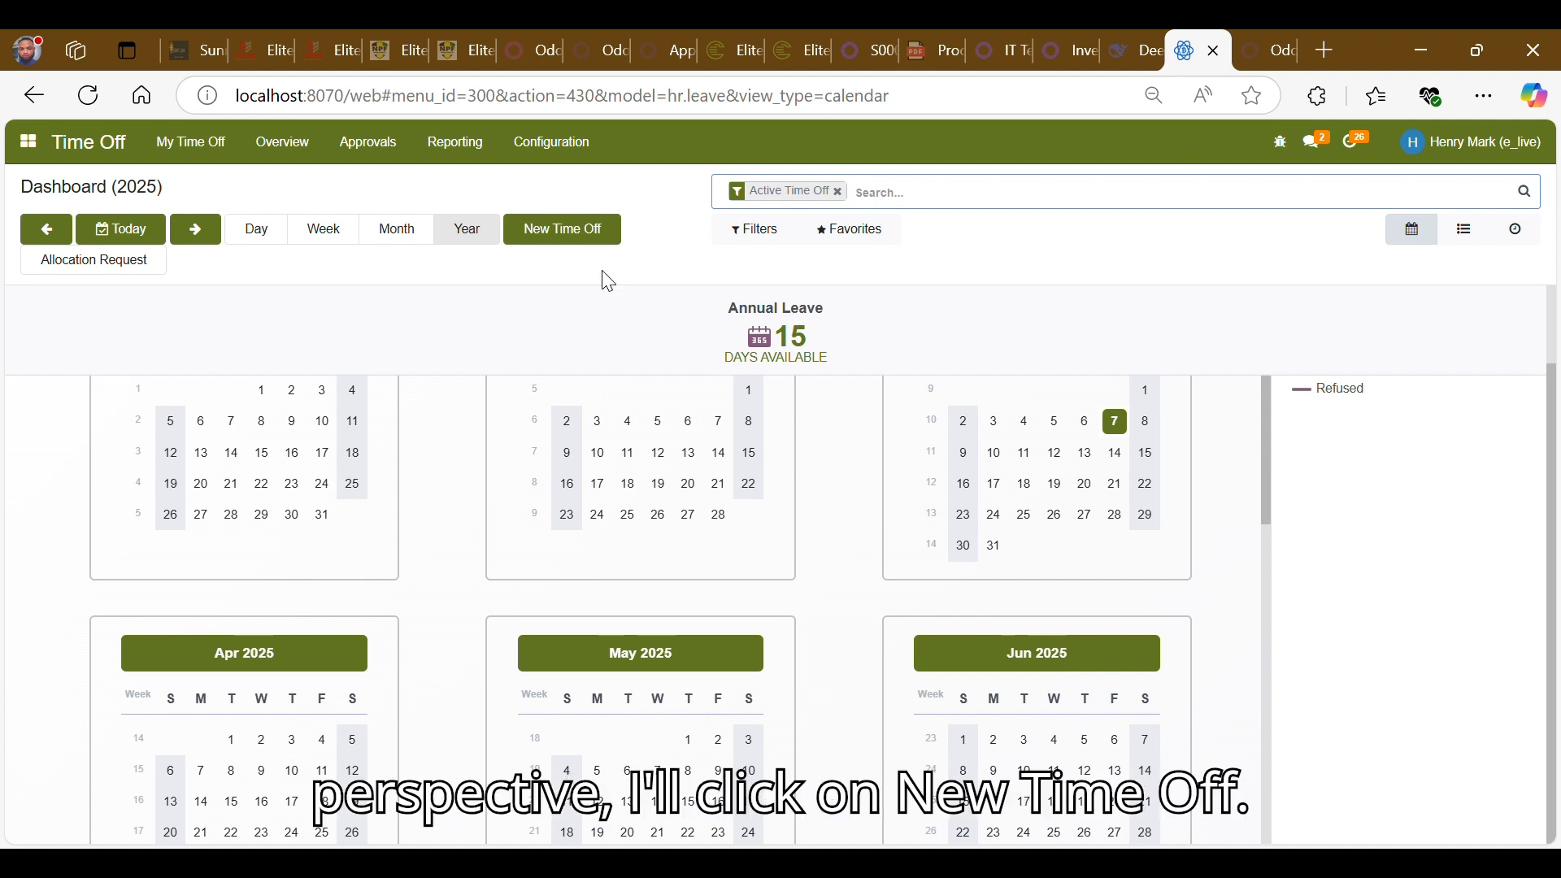
{"action": "left_click", "coordinate": [588, 246]}
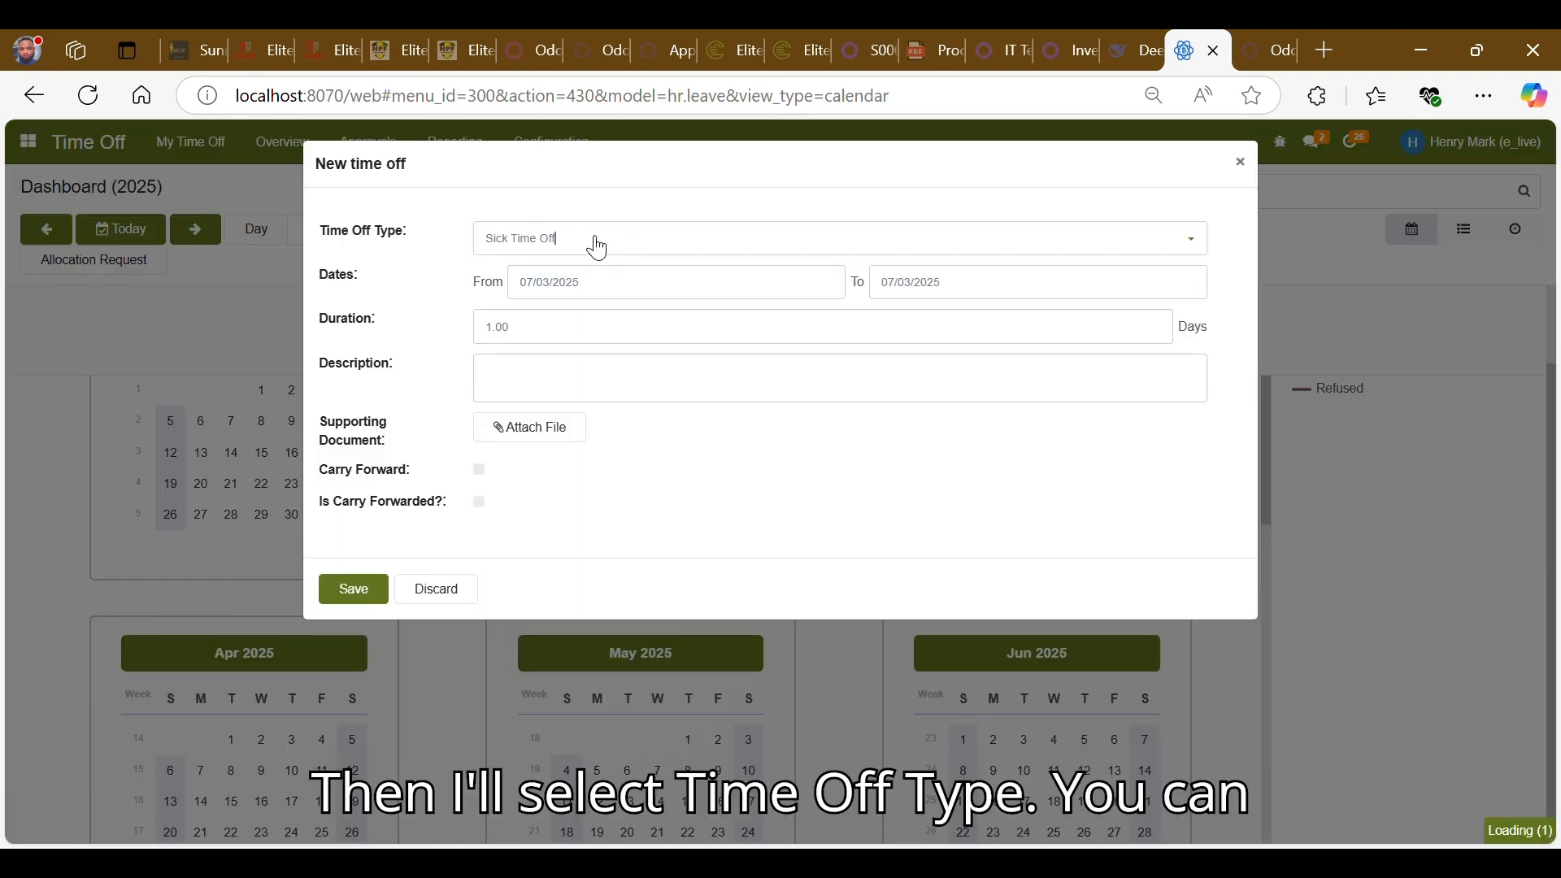
{"action": "left_click", "coordinate": [596, 246]}
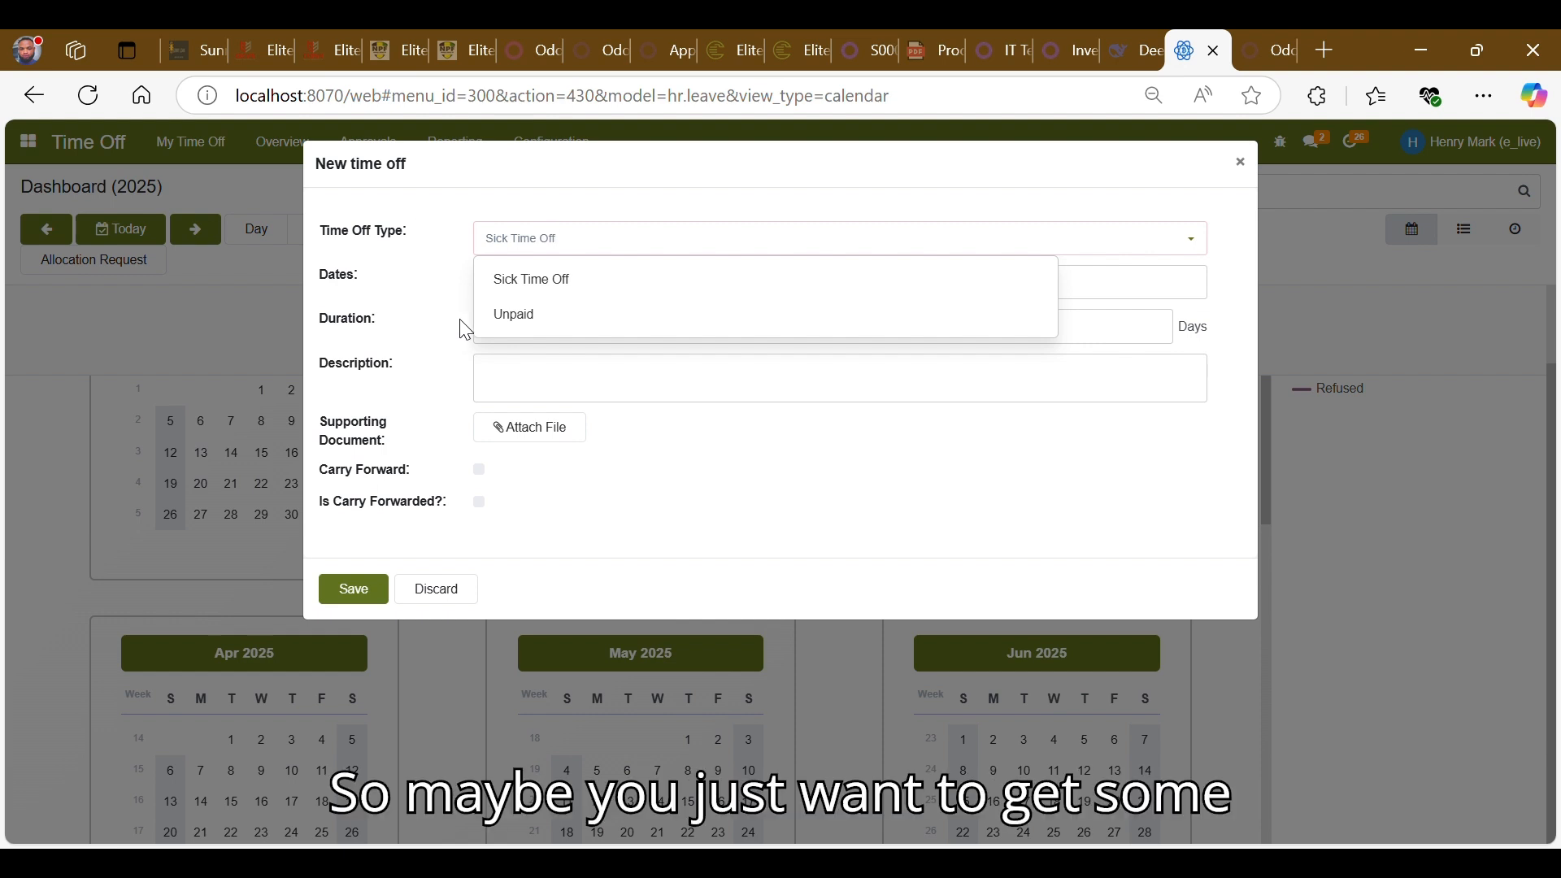
{"action": "left_click", "coordinate": [512, 317]}
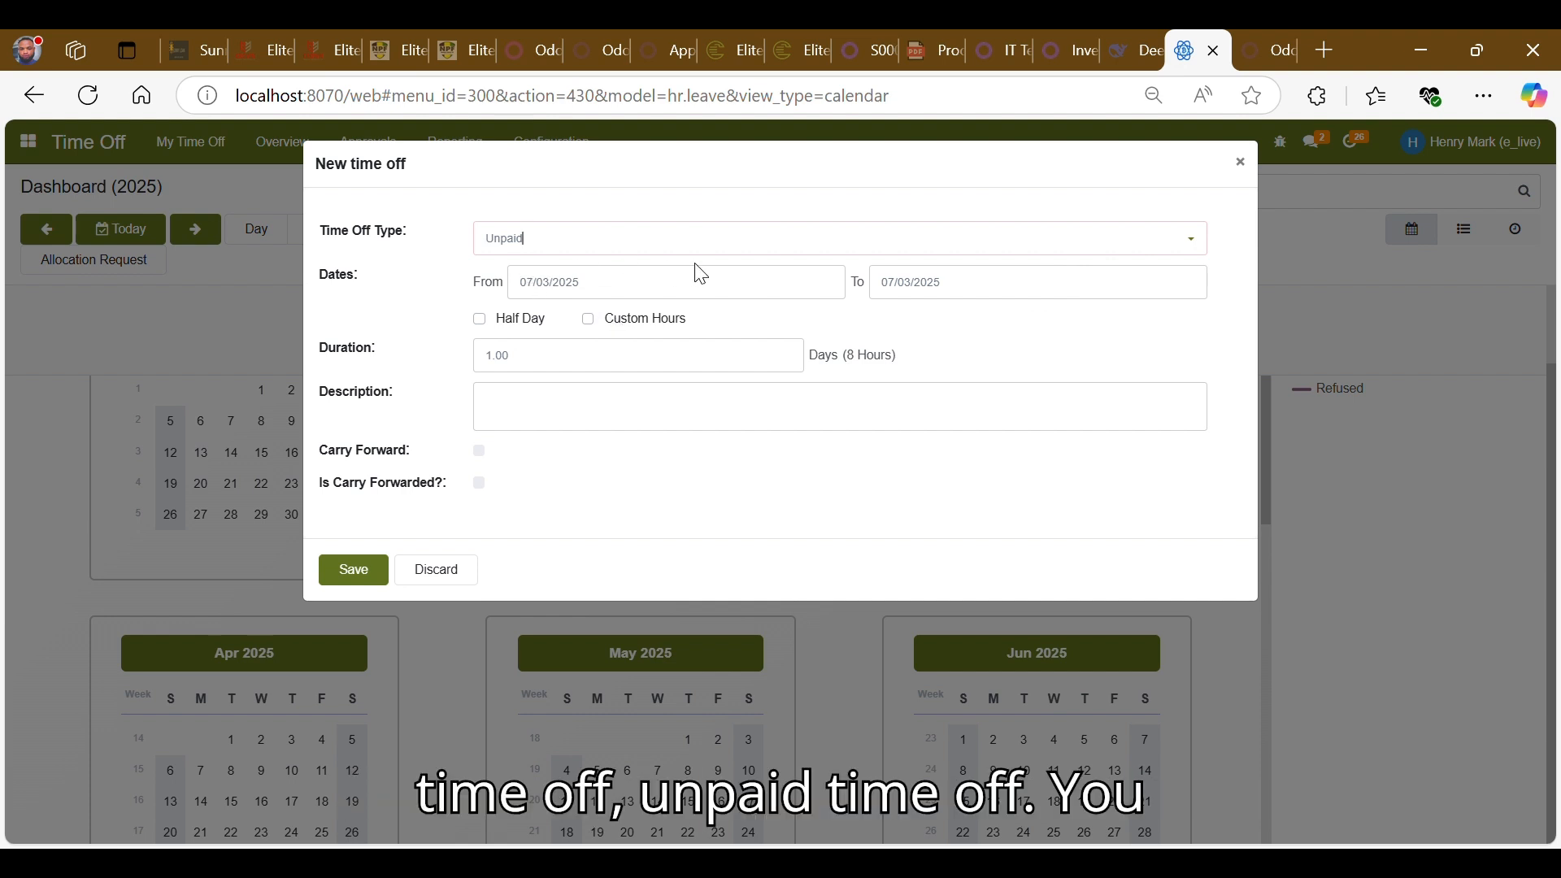
- Set the time off dates from 10/03/2025 to 14/03/2025
{"action": "left_click", "coordinate": [721, 282]}
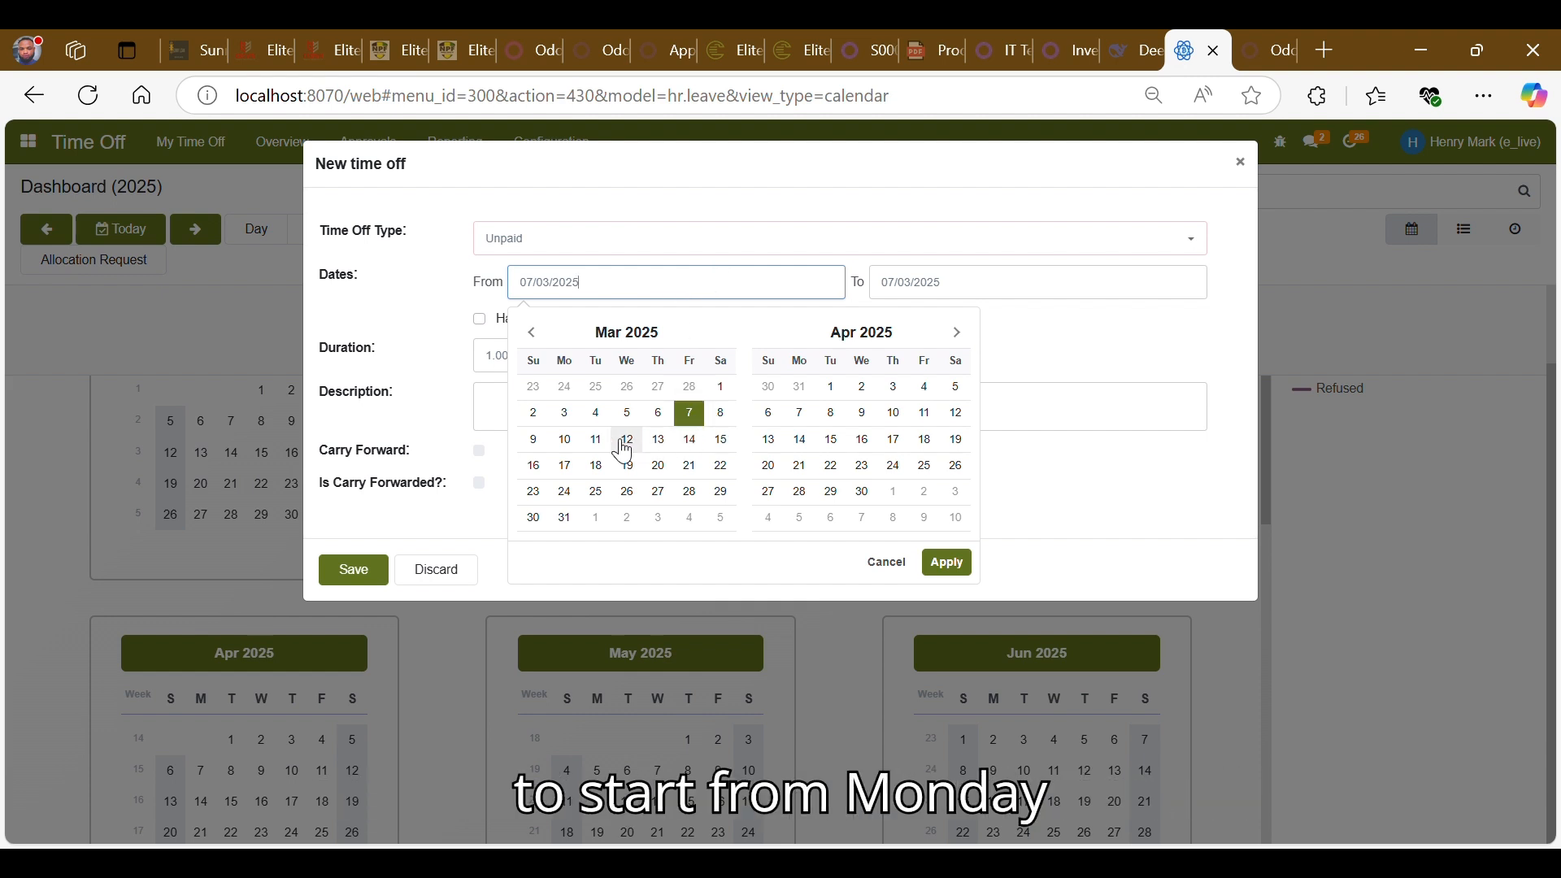
{"action": "left_click", "coordinate": [567, 443]}
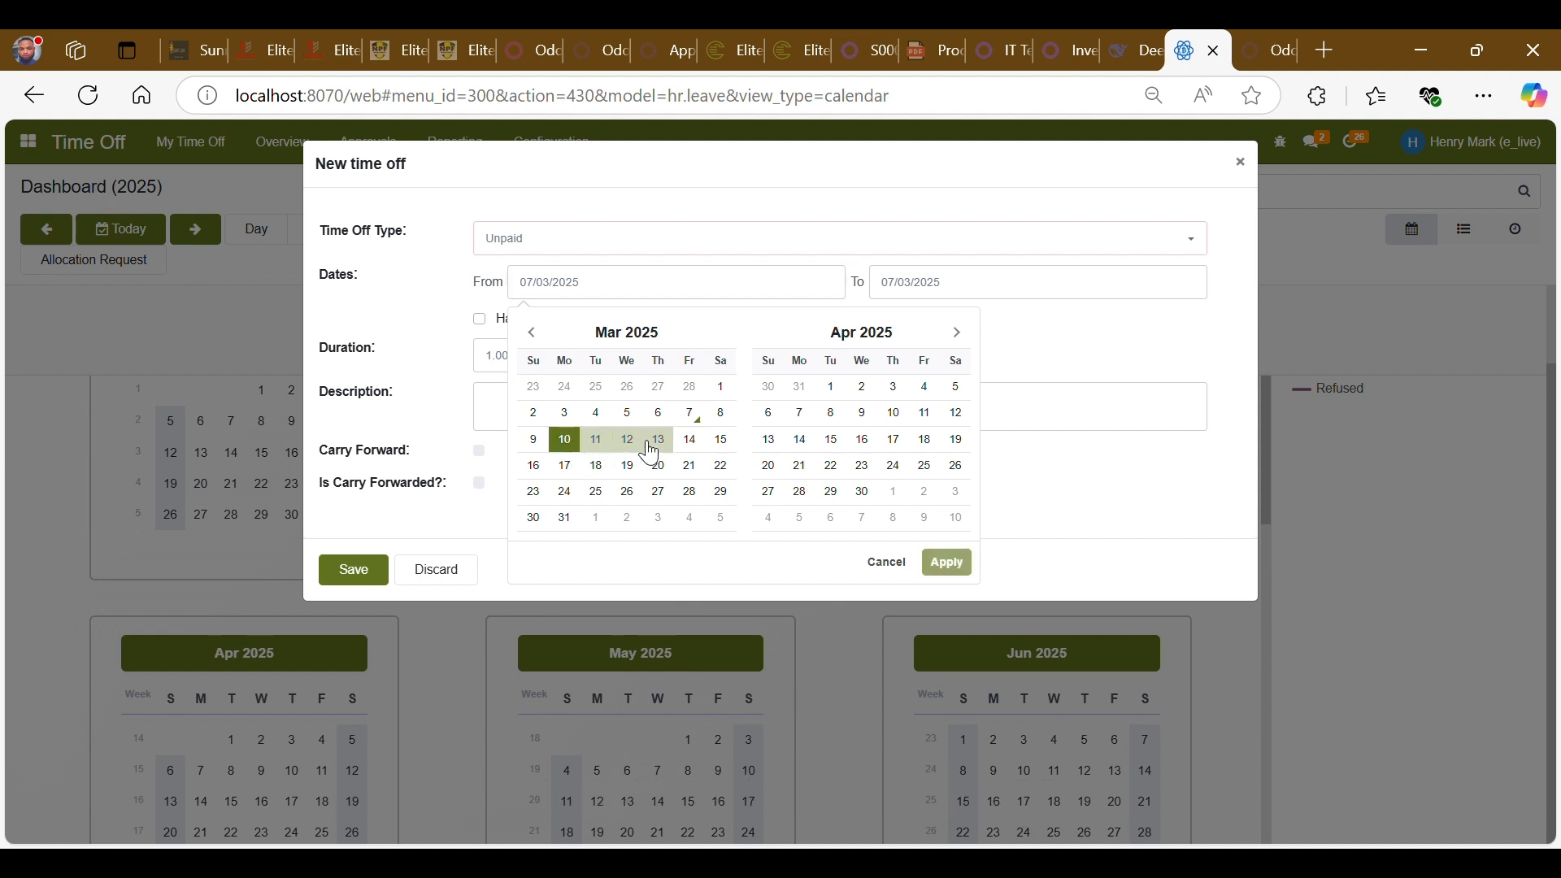
{"action": "left_click", "coordinate": [693, 443]}
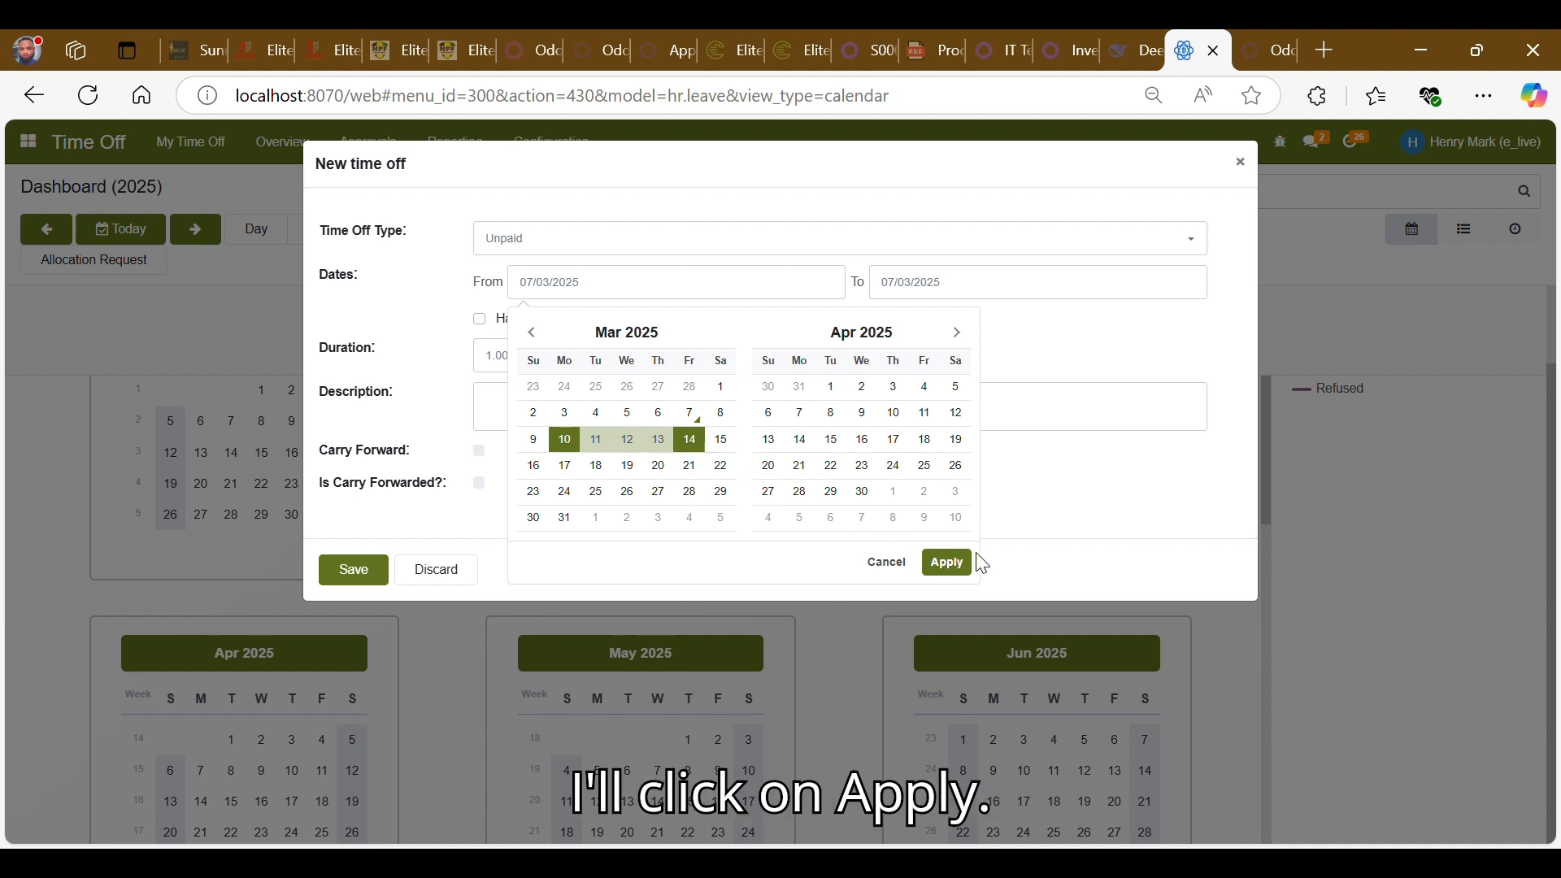
{"action": "left_click", "coordinate": [946, 562]}
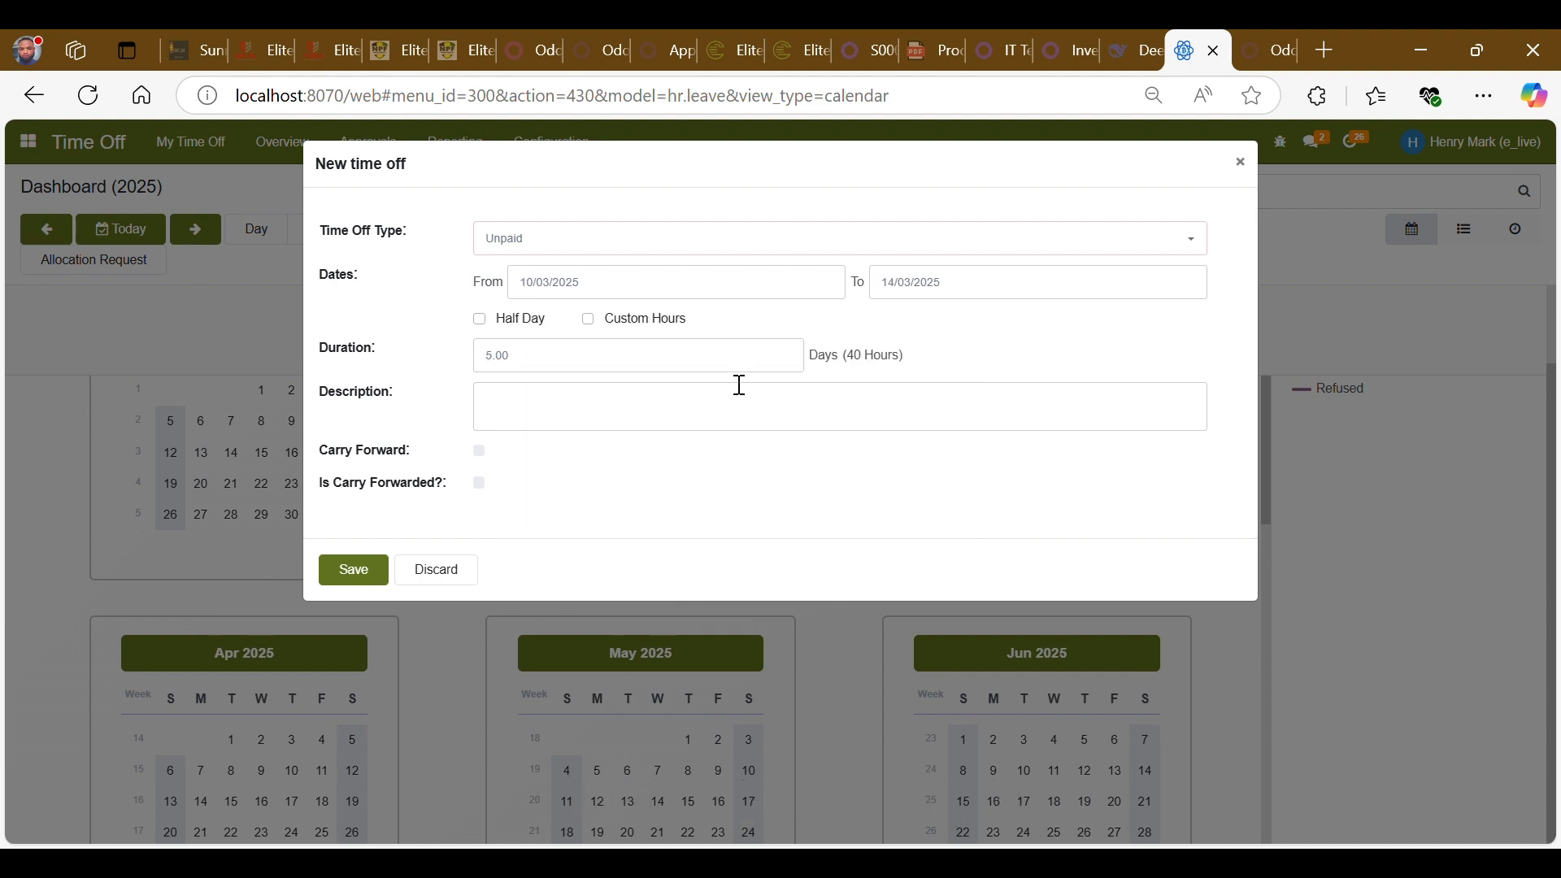
- Enter the description "Vacation timeoff" and save the time off request
{"action": "left_click", "coordinate": [632, 412]}
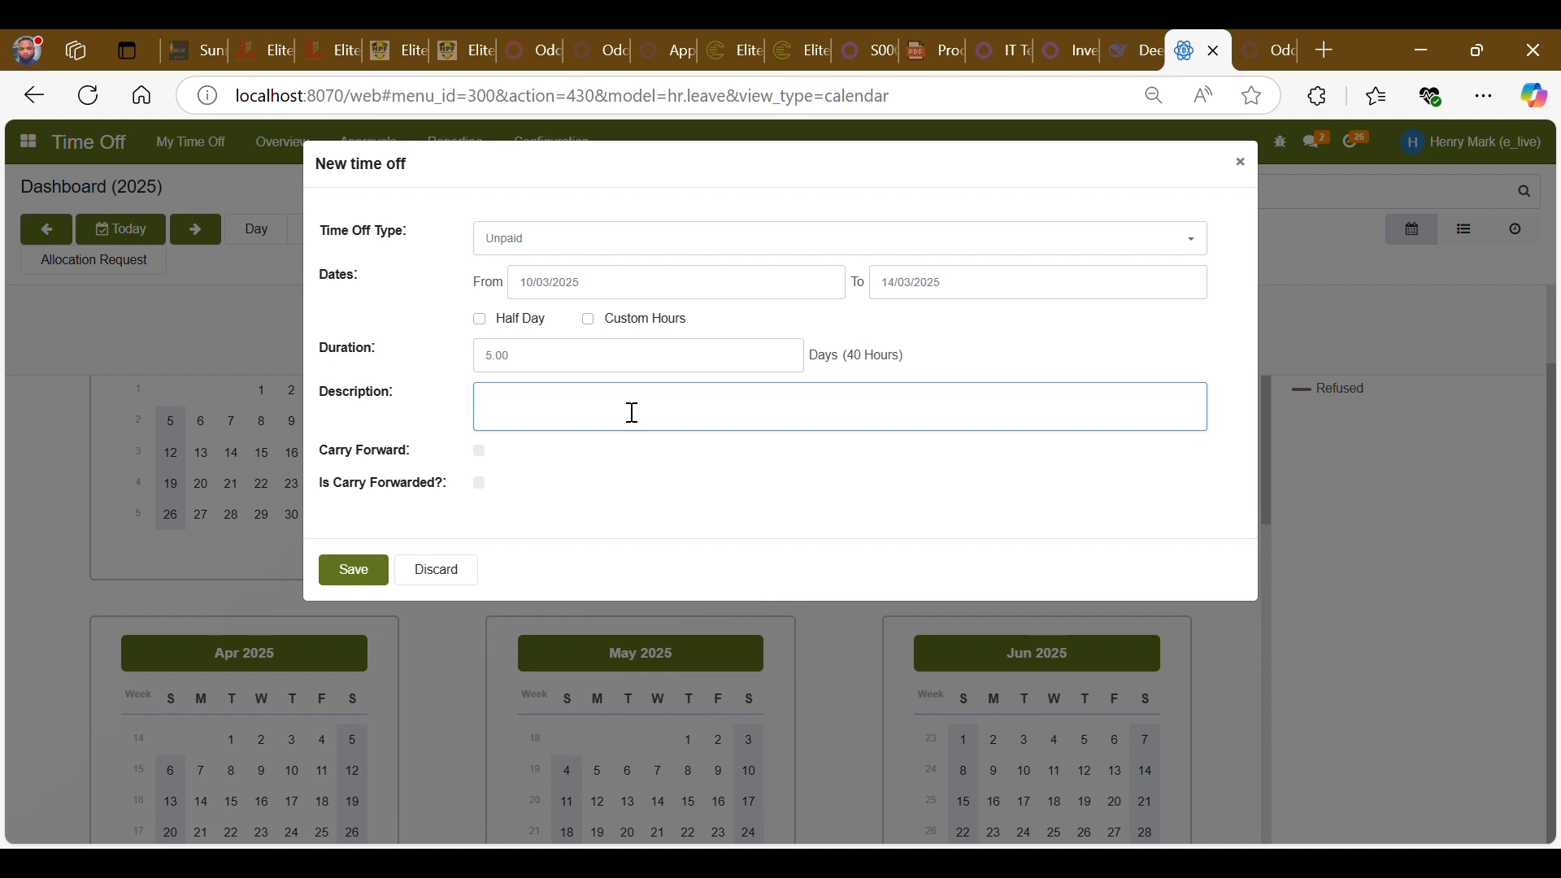
{"action": "type", "text": "Va"}
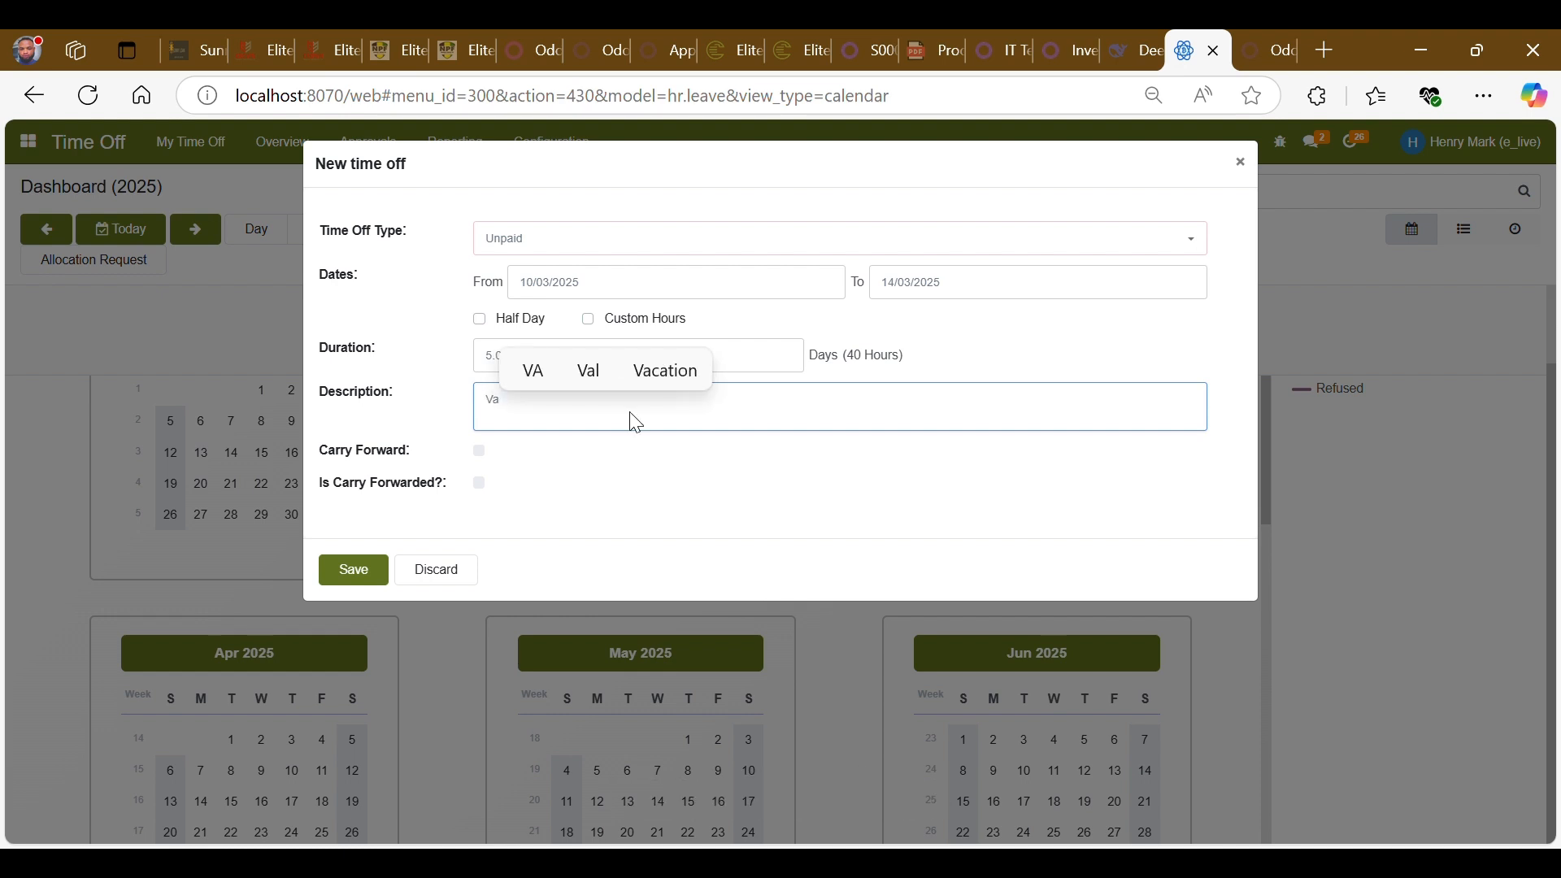
{"action": "type", "text": "ca"}
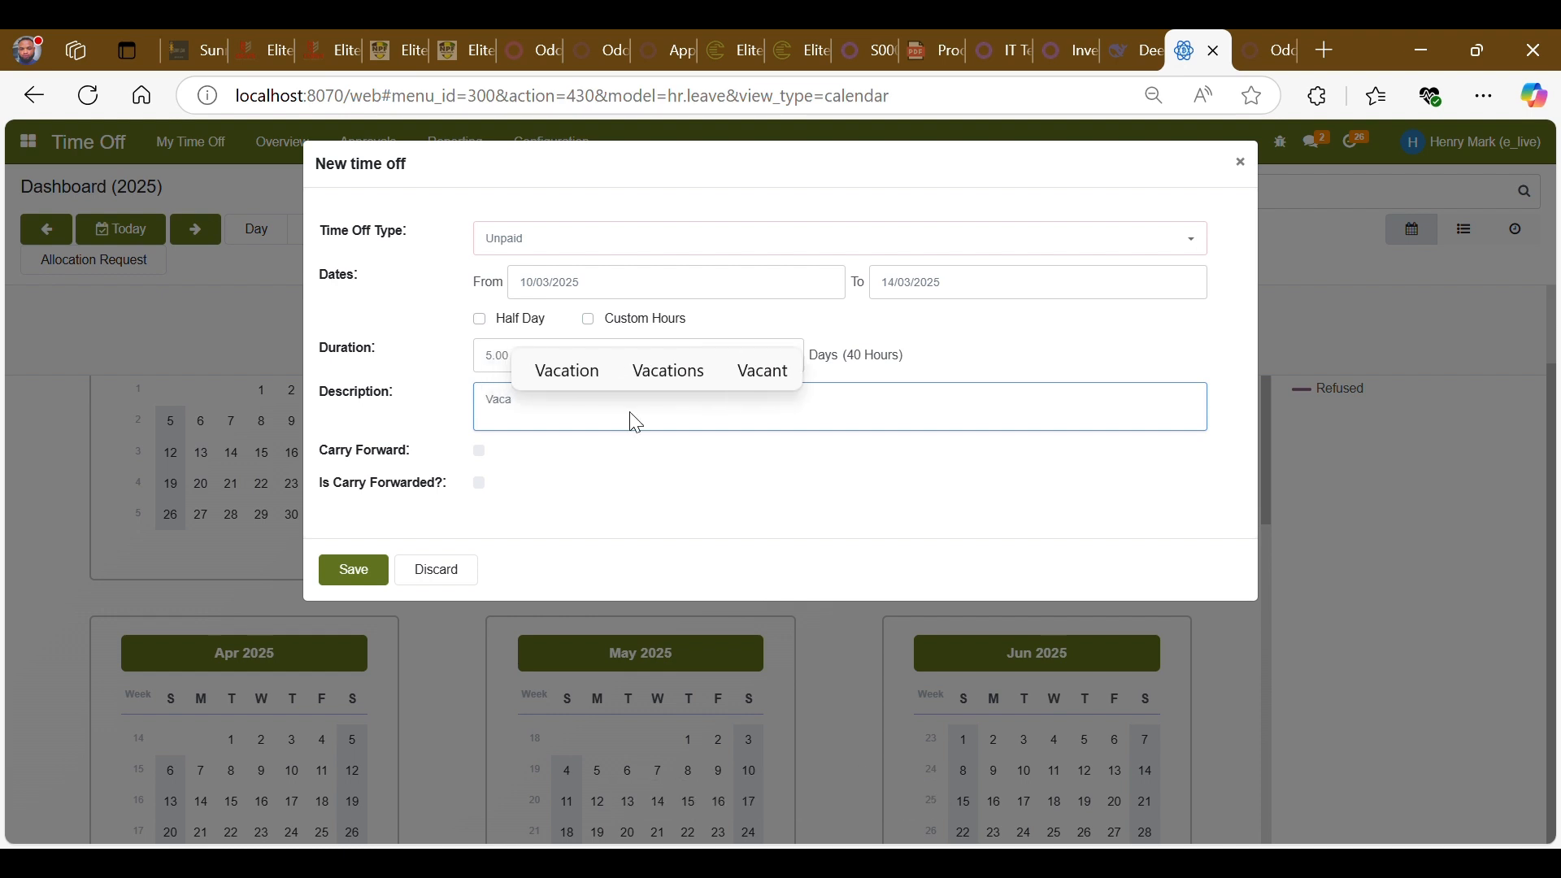
{"action": "type", "text": "tion t"}
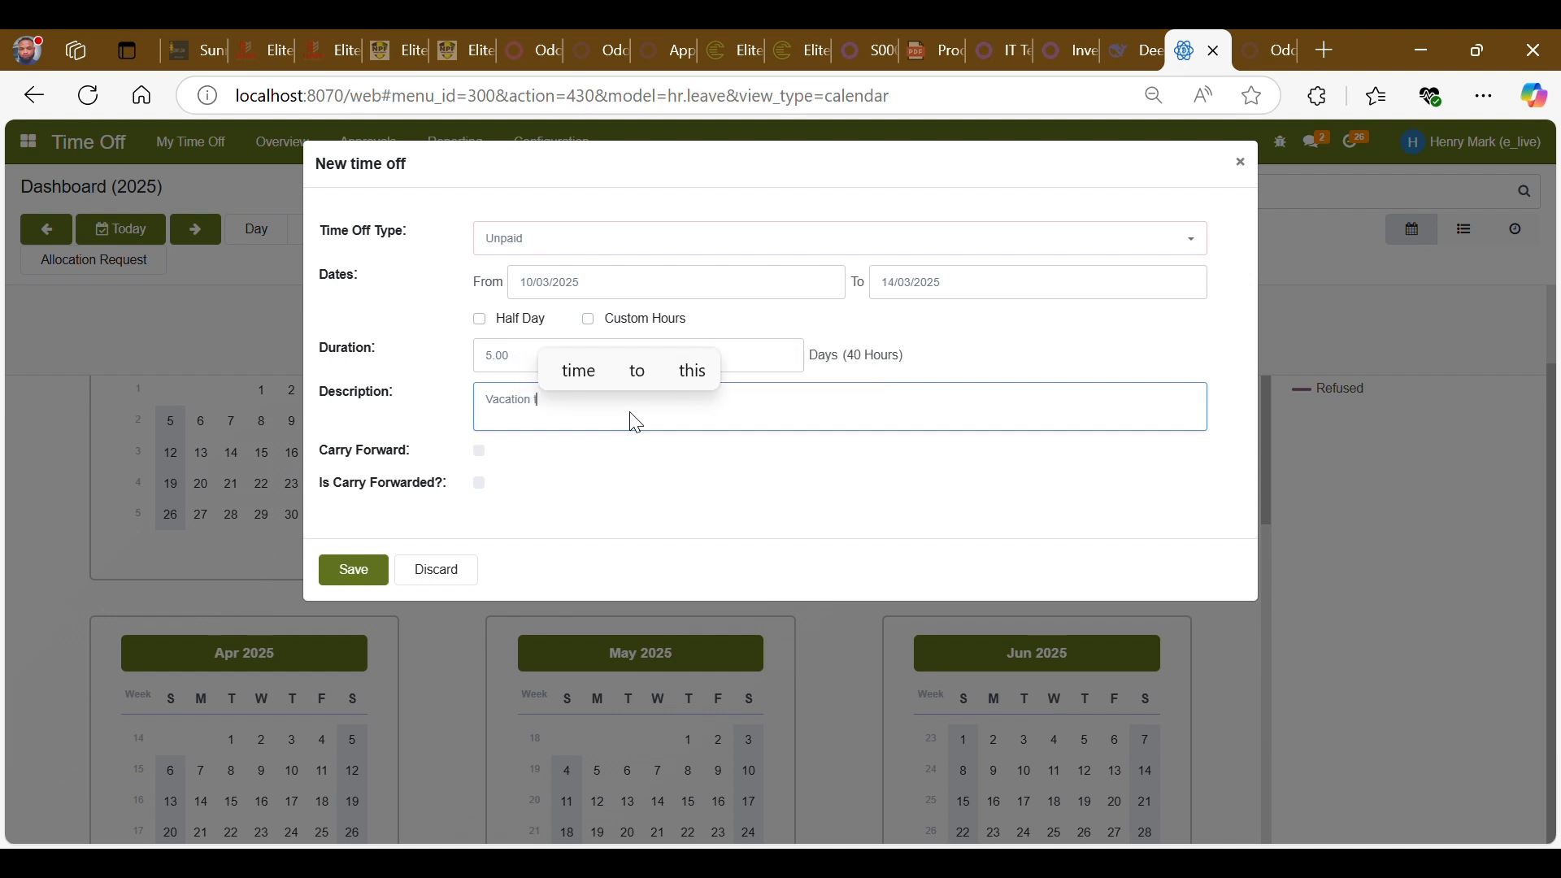
{"action": "type", "text": "ime"}
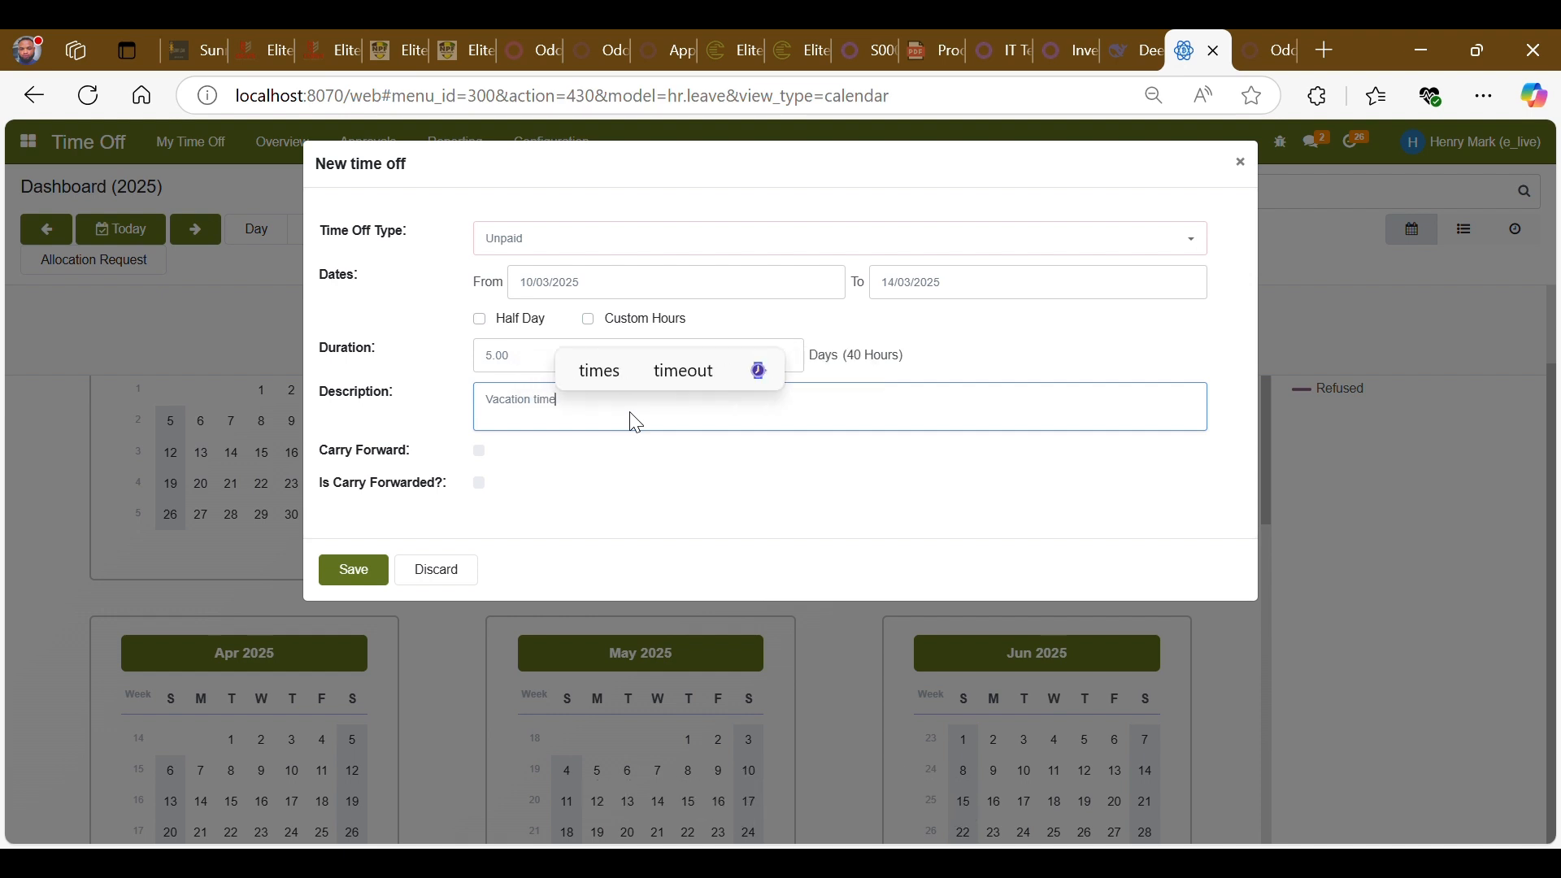
{"action": "type", "text": "off"}
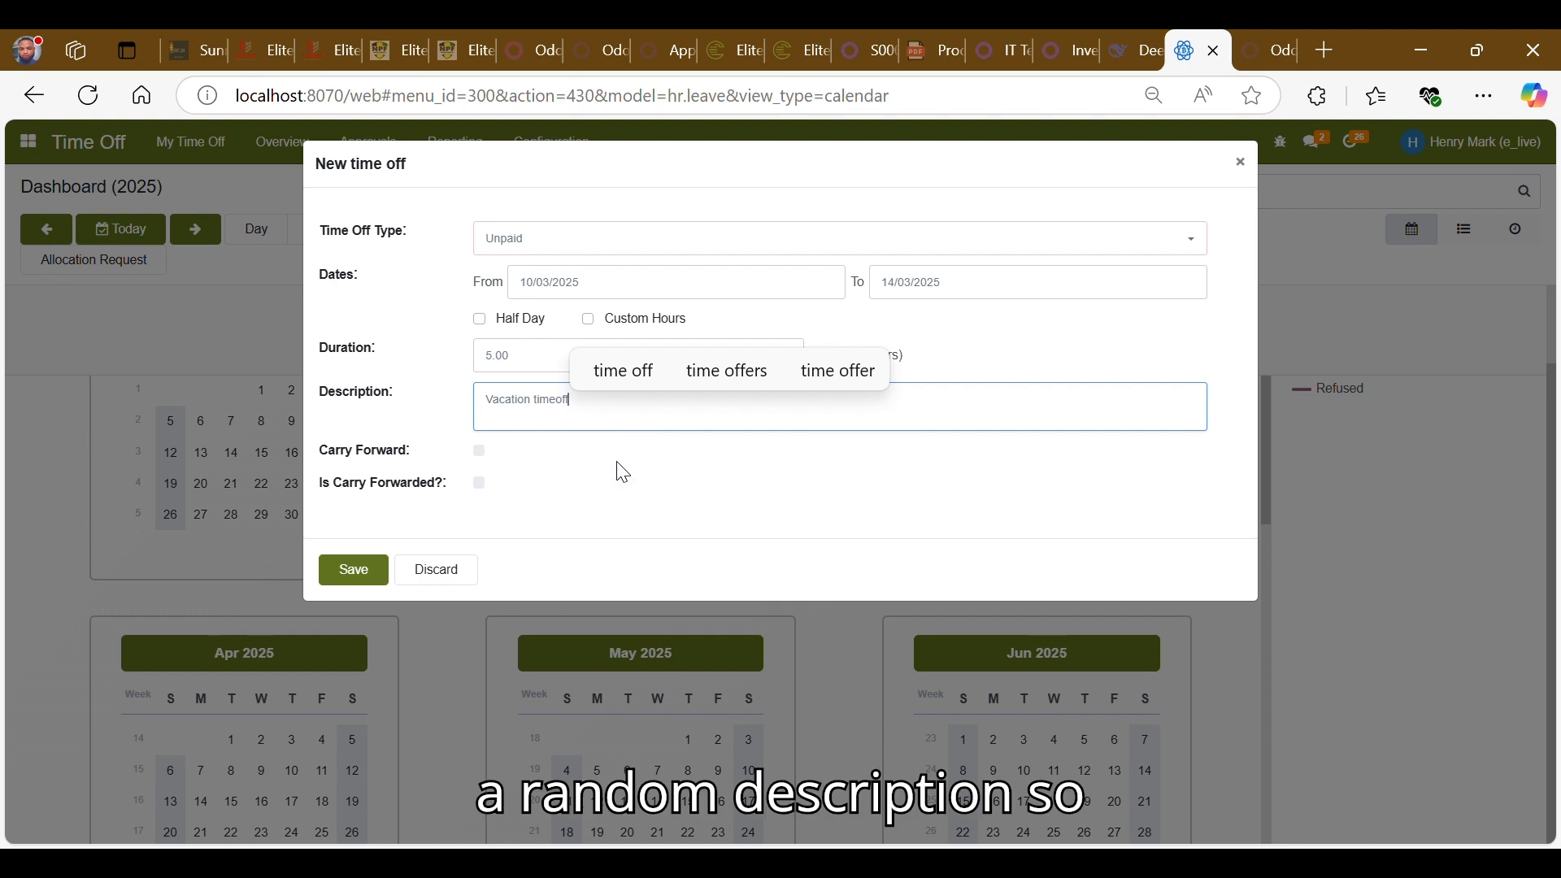
{"action": "left_click", "coordinate": [616, 481]}
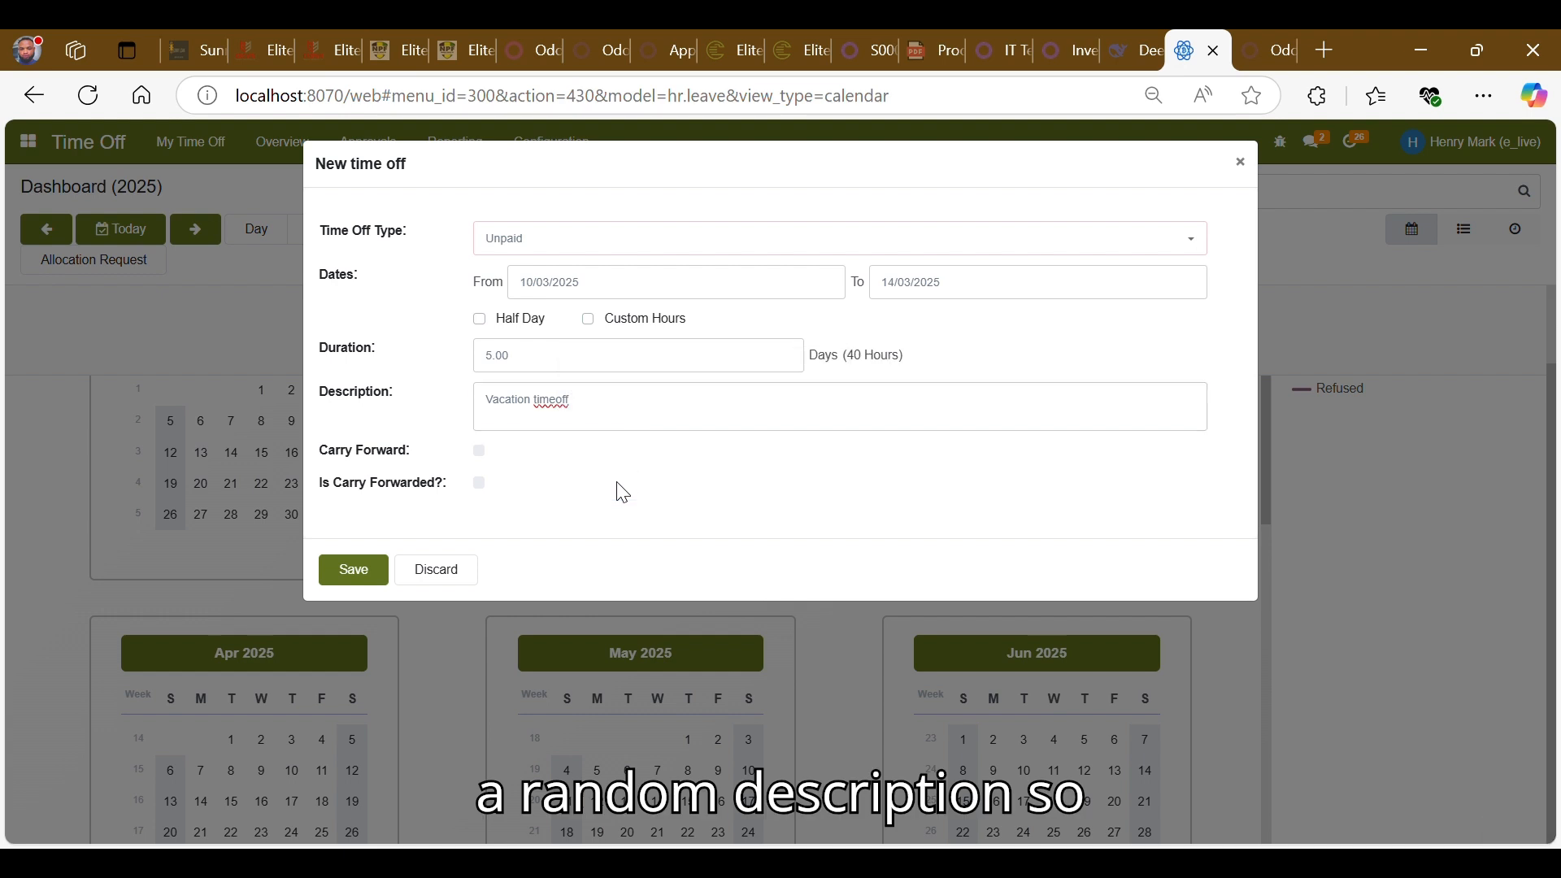
{"action": "left_click", "coordinate": [352, 572]}
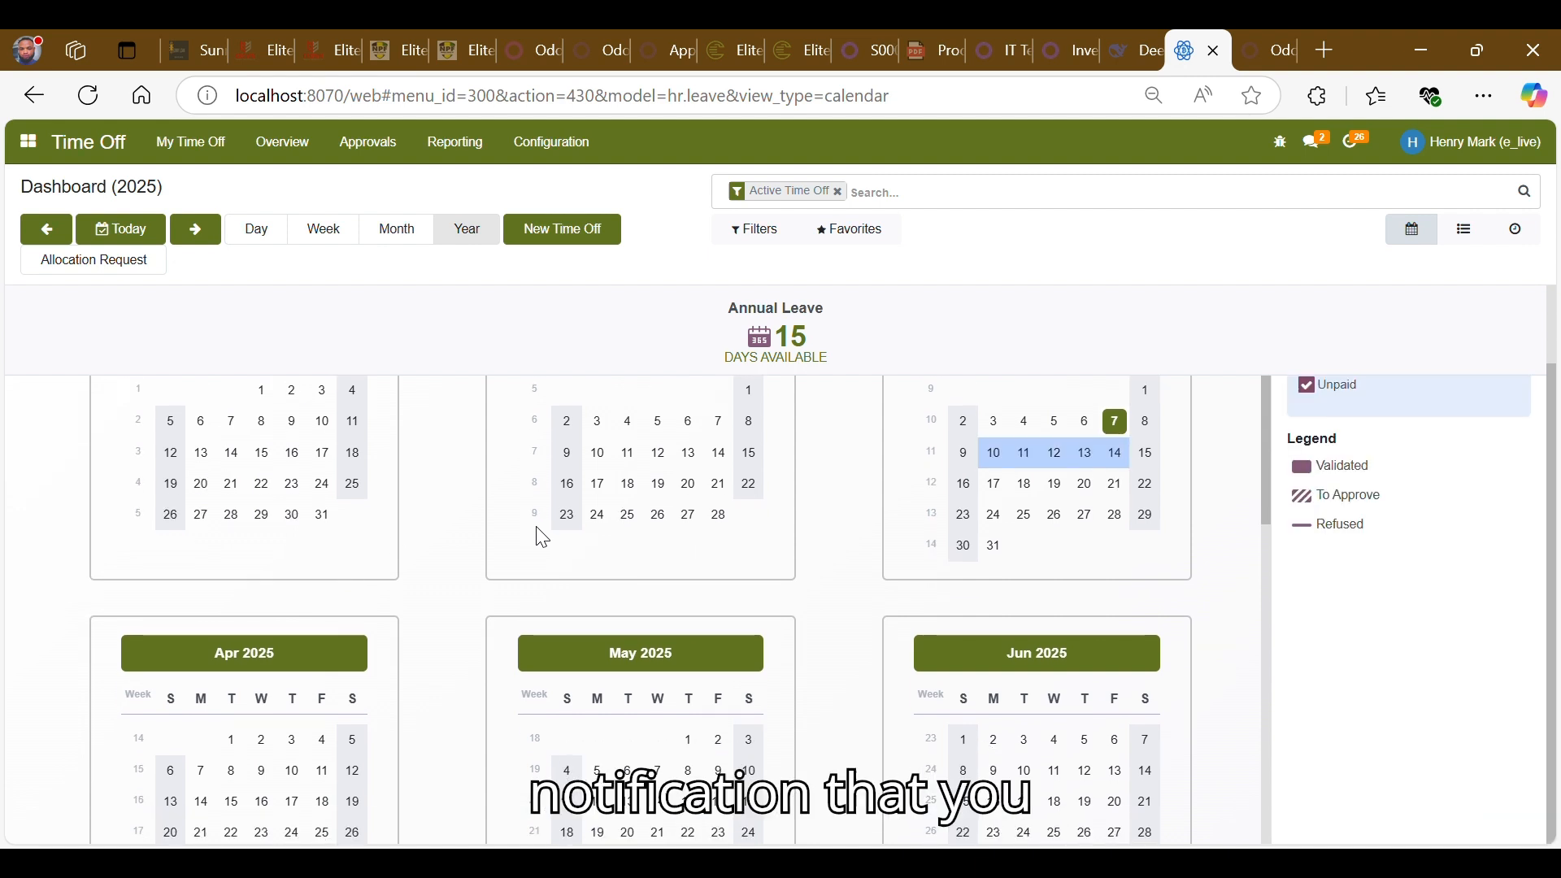
- Scroll through the dashboard's year calendar to review the requested time off days
{"action": "scroll", "coordinate": [743, 512], "scroll_direction": "up", "scroll_amount": 1}
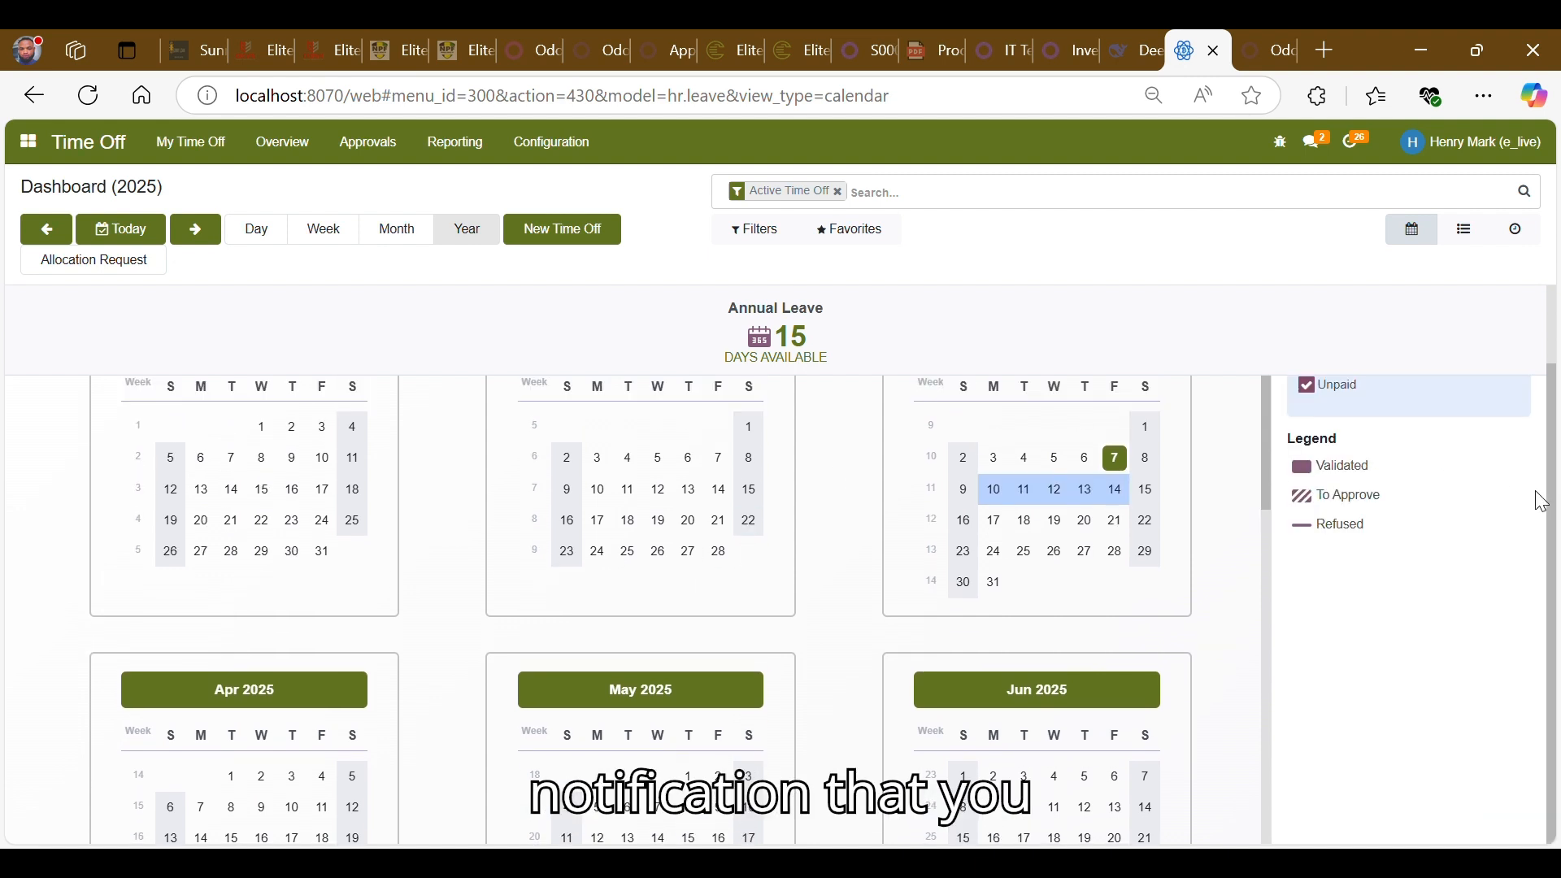
{"action": "scroll", "coordinate": [1536, 498], "scroll_direction": "up", "scroll_amount": 1}
{"action": "scroll", "coordinate": [1542, 502], "scroll_direction": "up", "scroll_amount": 1}
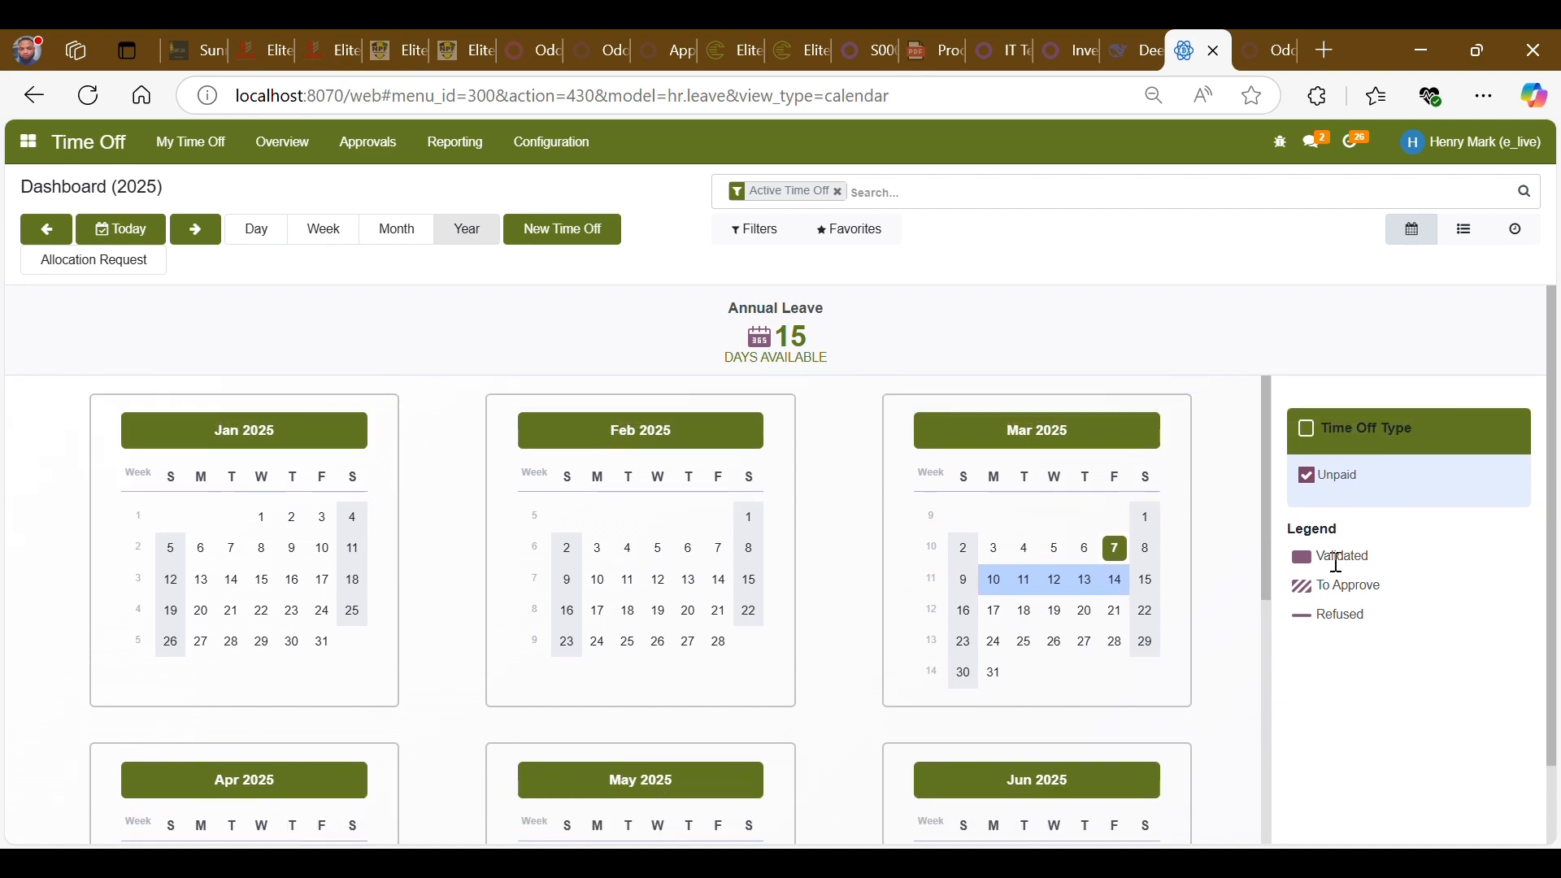
{"action": "scroll", "coordinate": [1017, 605], "scroll_direction": "down", "scroll_amount": 10}
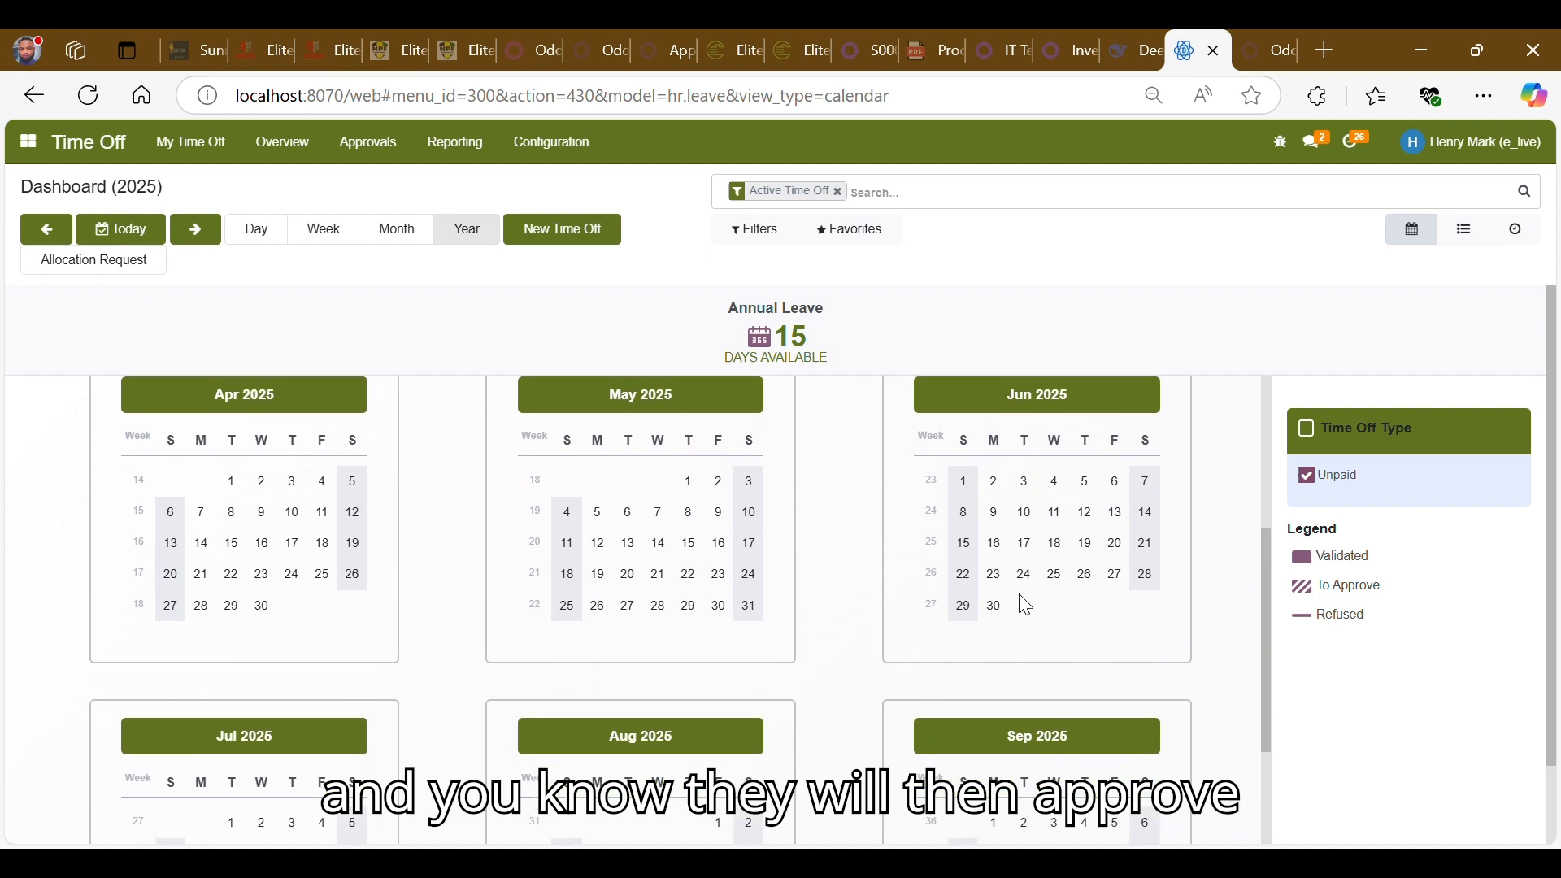
{"action": "scroll", "coordinate": [1026, 605], "scroll_direction": "down", "scroll_amount": 3}
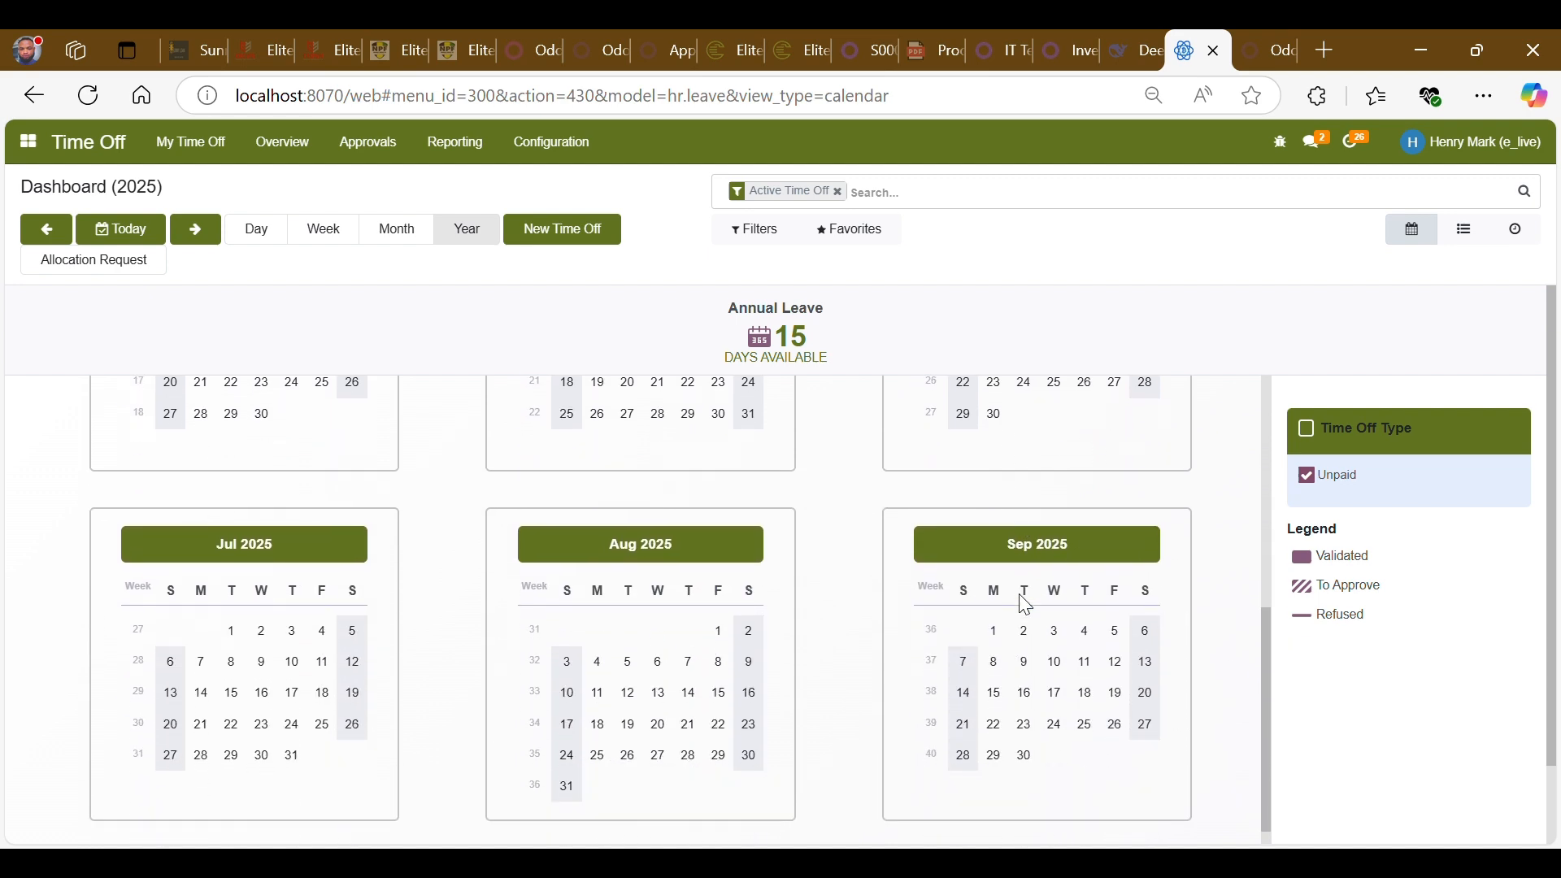
{"action": "scroll", "coordinate": [1026, 605], "scroll_direction": "down", "scroll_amount": 2}
{"action": "scroll", "coordinate": [1026, 605], "scroll_direction": "down", "scroll_amount": 1}
{"action": "scroll", "coordinate": [1024, 606], "scroll_direction": "up", "scroll_amount": 5}
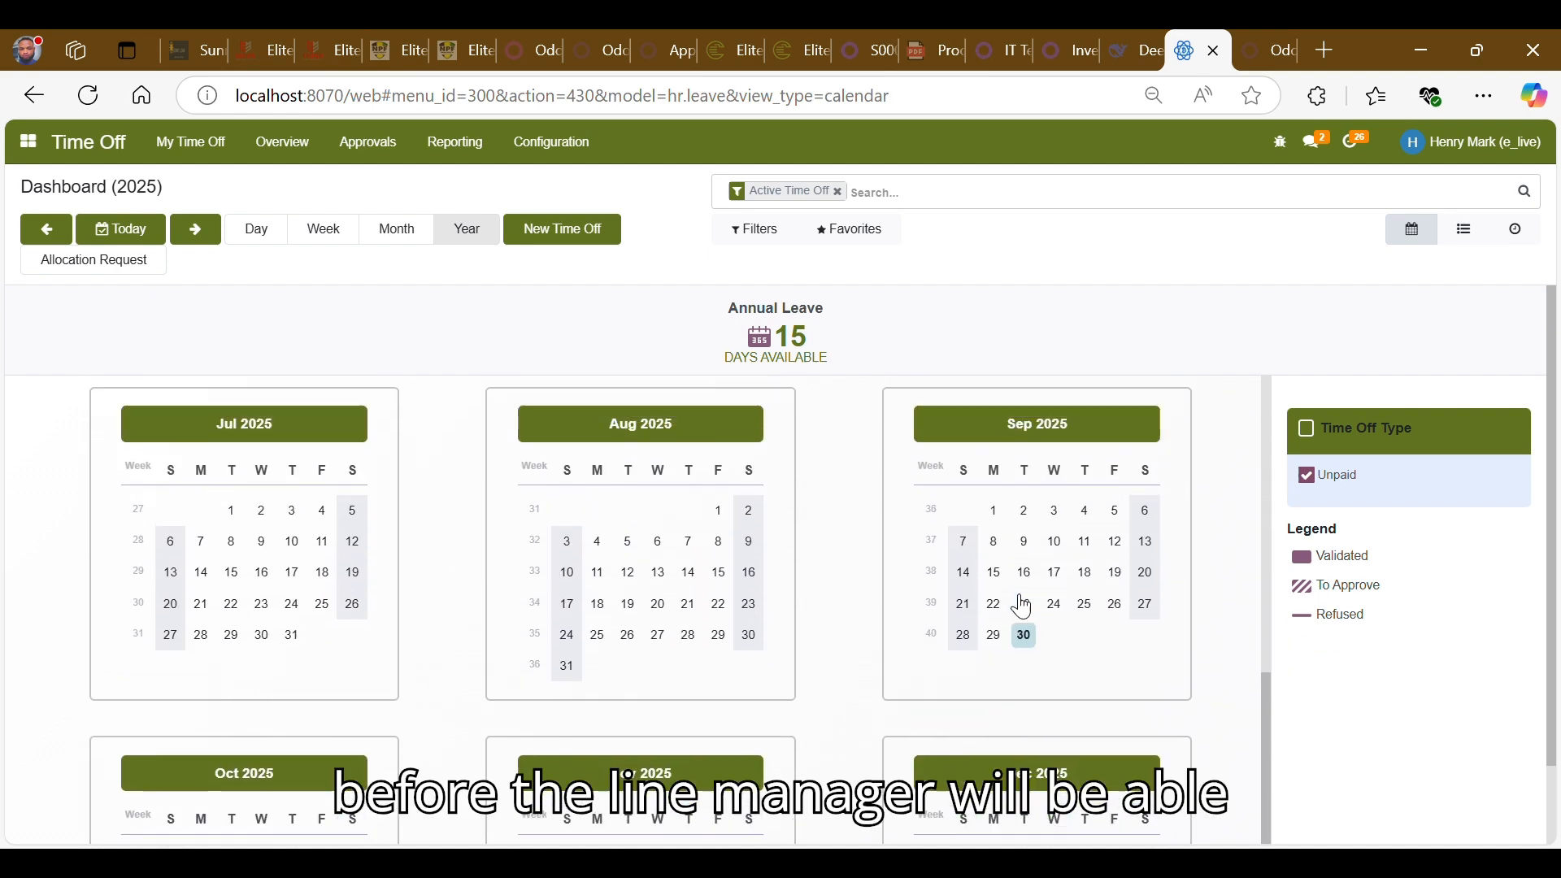
{"action": "scroll", "coordinate": [1022, 606], "scroll_direction": "up", "scroll_amount": 3}
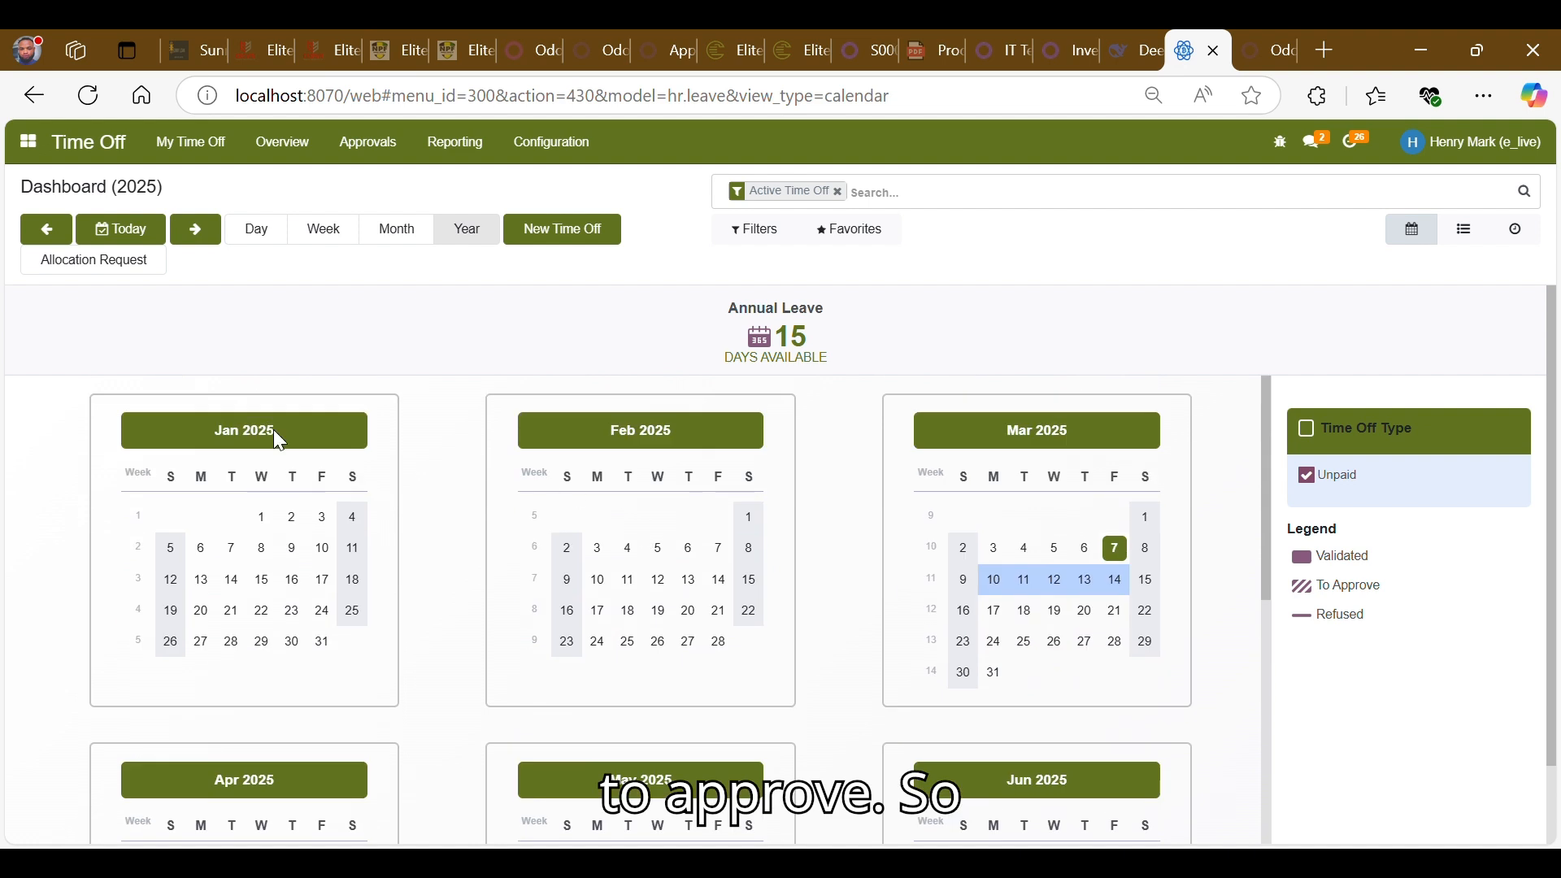
- Open the unpaid request from My Time Off, check its followers, and return to the list
{"action": "left_click", "coordinate": [190, 143]}
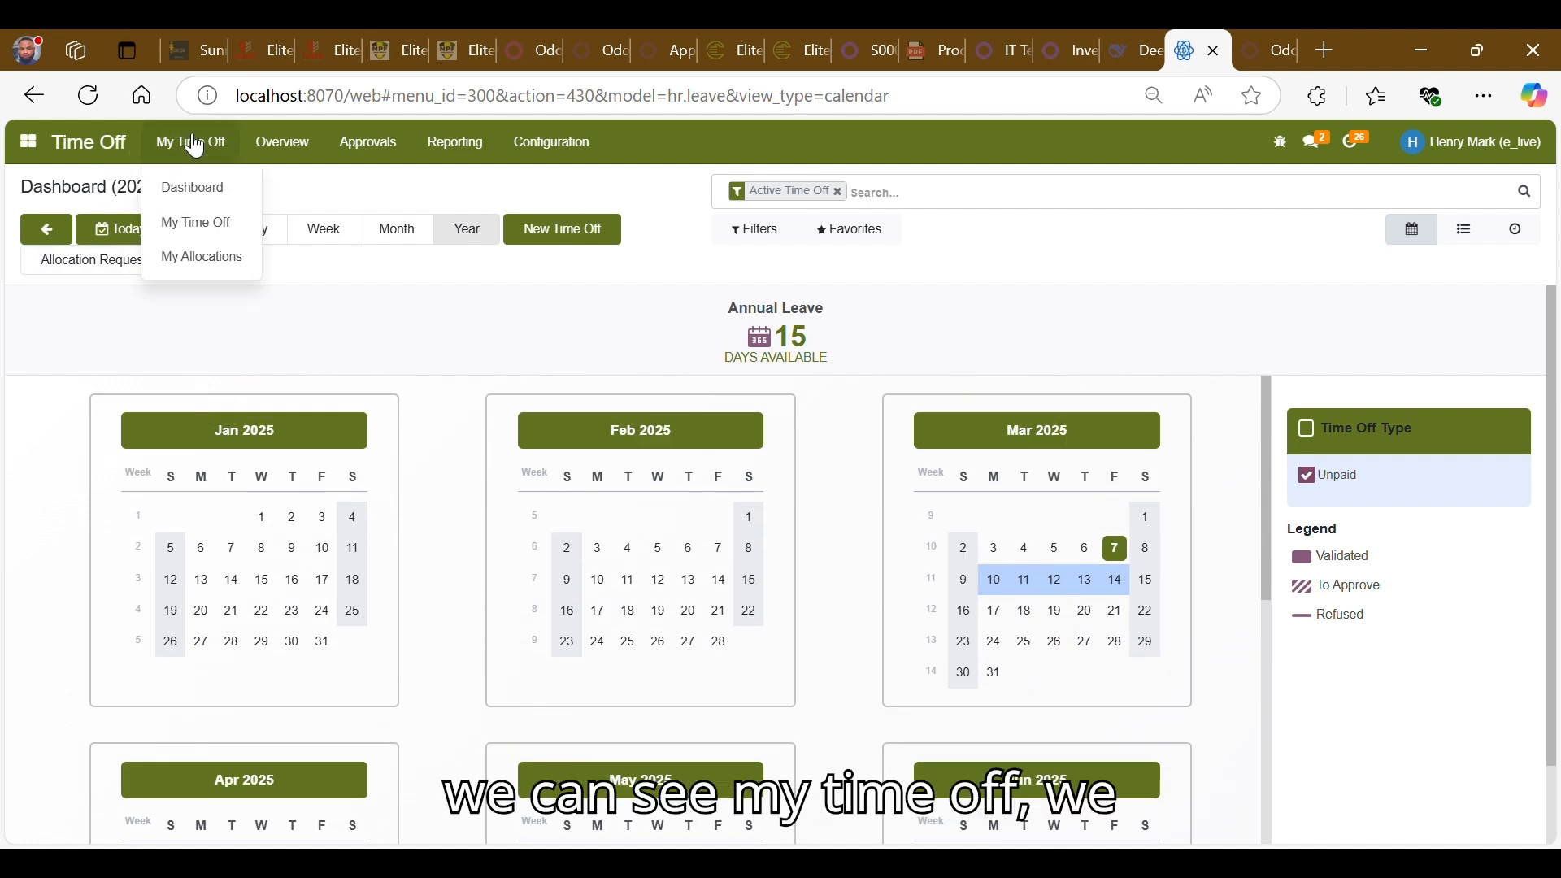
{"action": "left_click", "coordinate": [193, 241]}
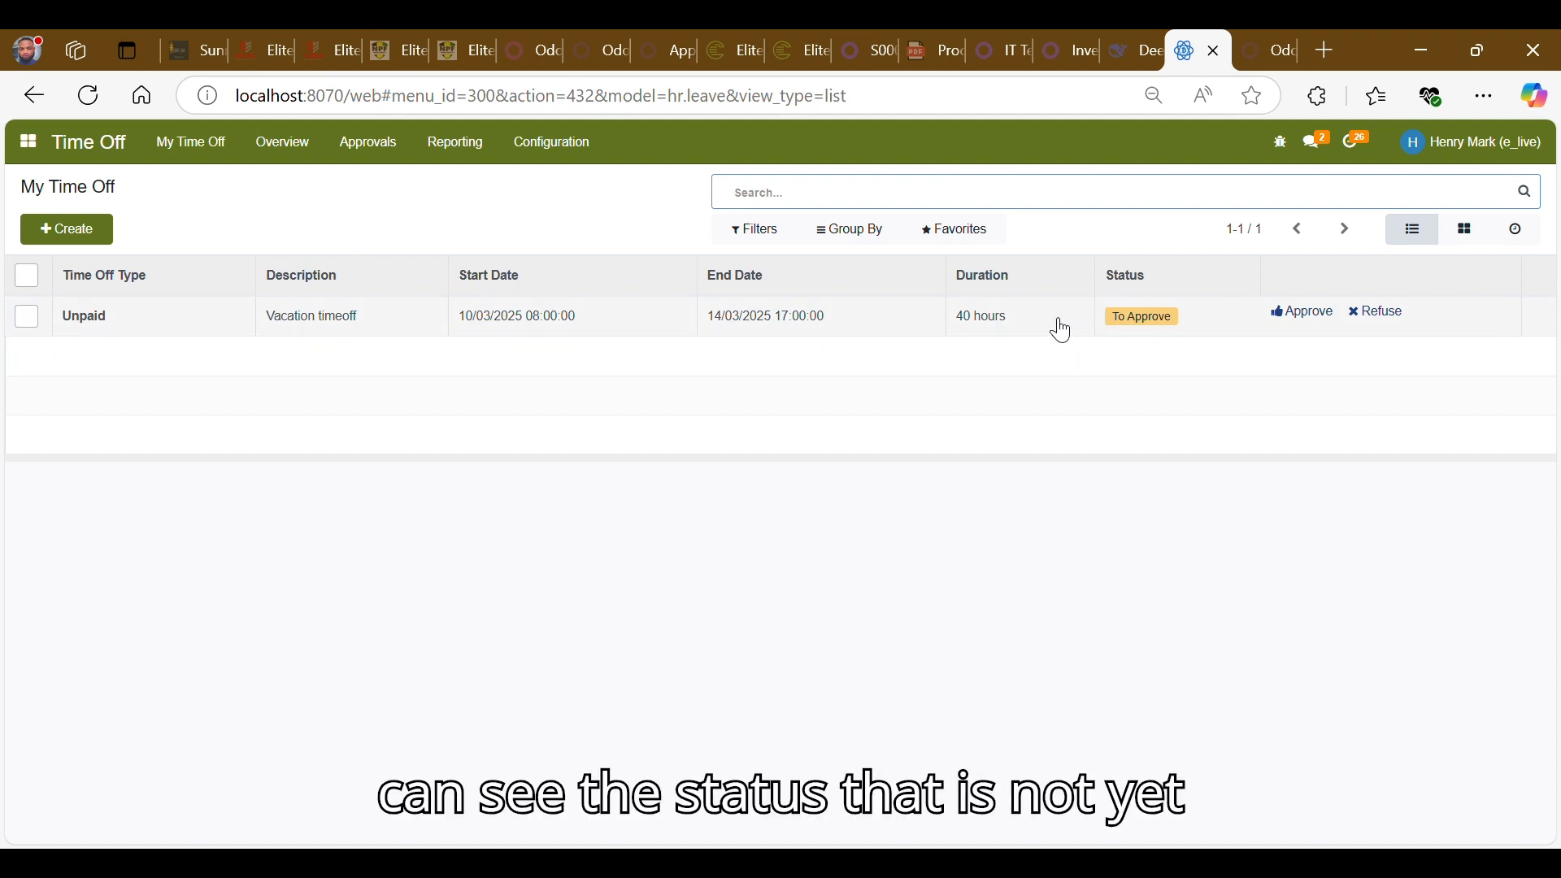
{"action": "left_click", "coordinate": [910, 324]}
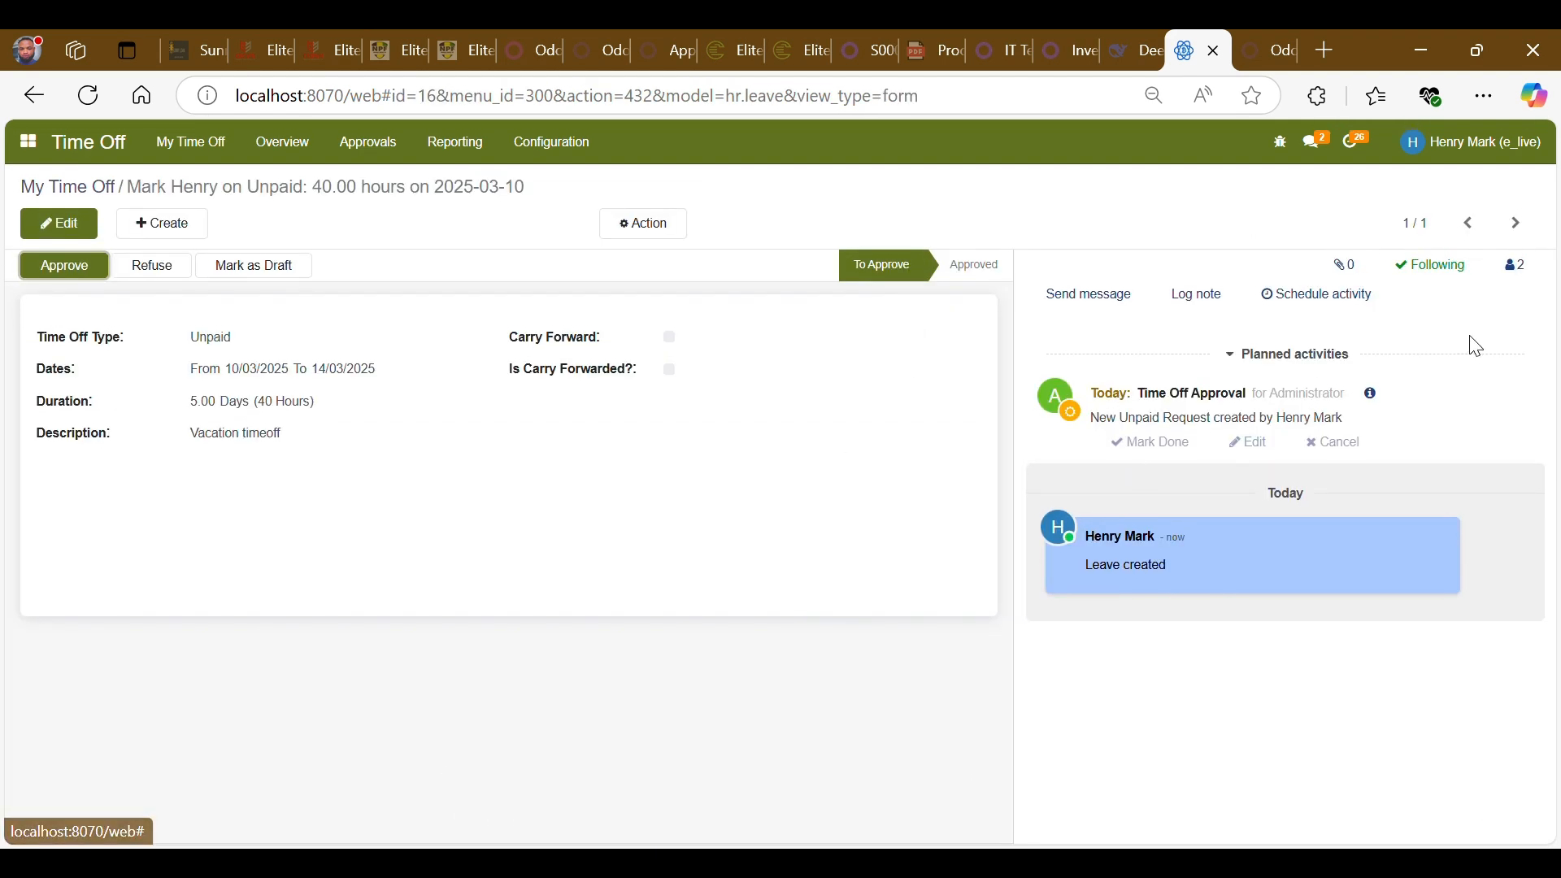
{"action": "left_click", "coordinate": [1514, 275]}
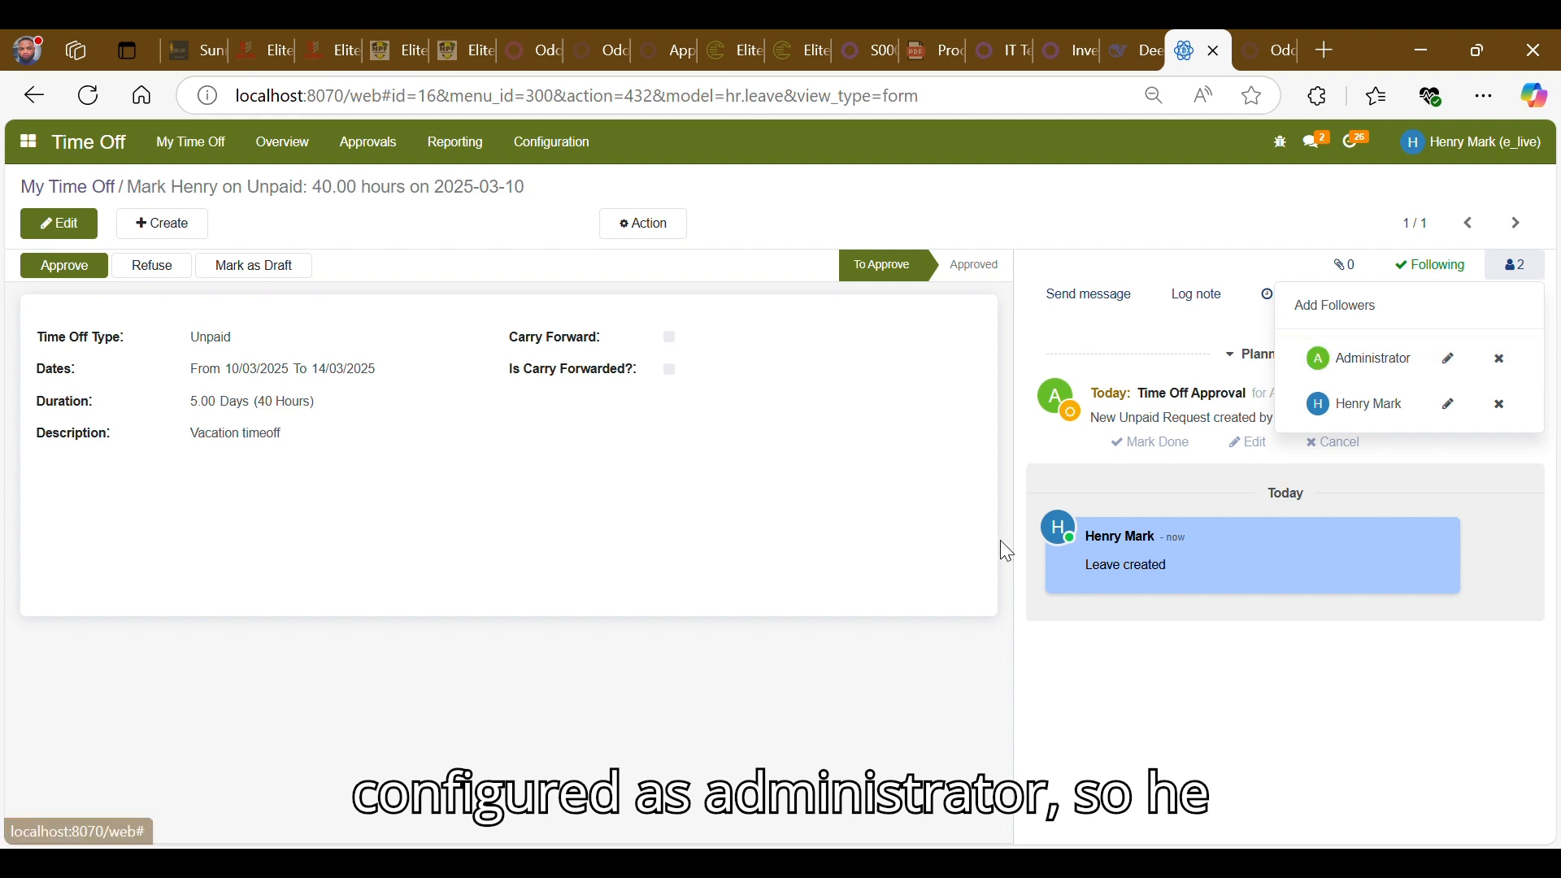
{"action": "left_click", "coordinate": [841, 516]}
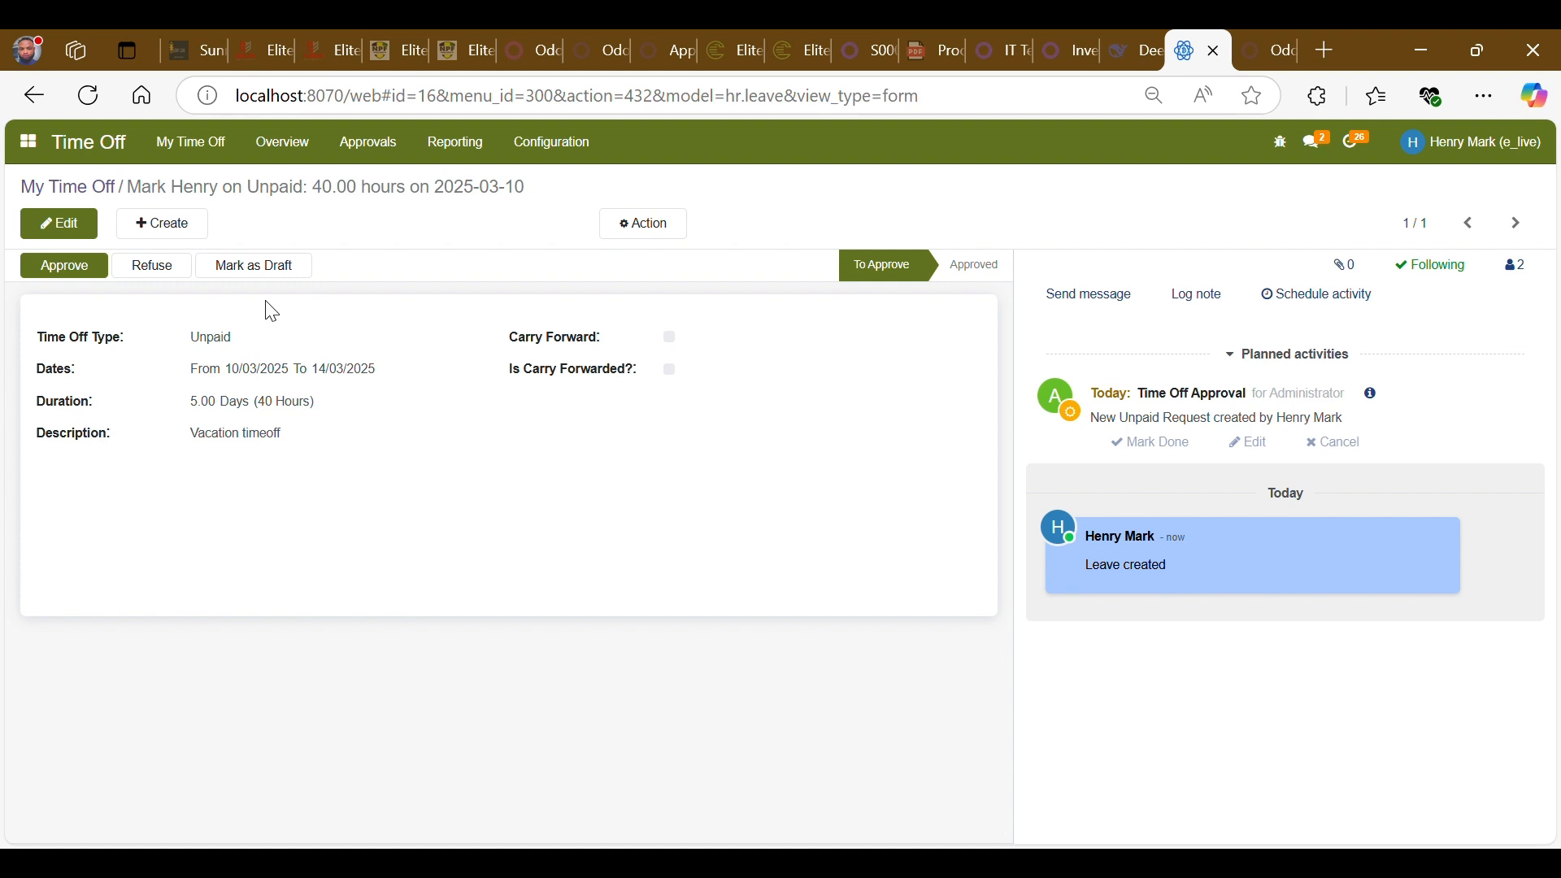
{"action": "left_click", "coordinate": [89, 195]}
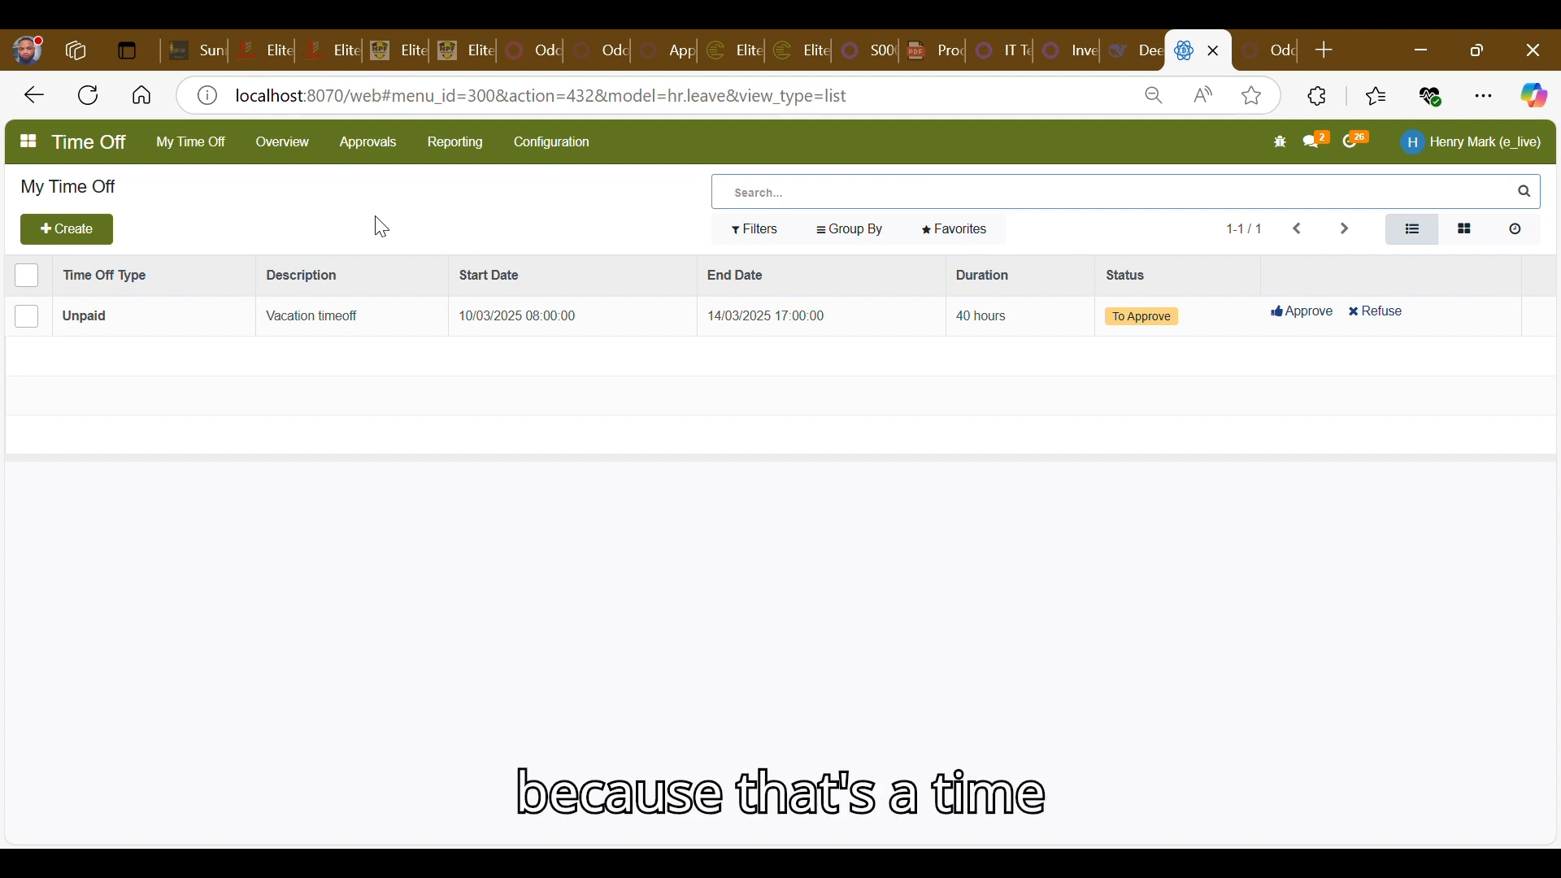
- From the time off approvals list, create a new time off request with the type Annual Leave
{"action": "left_click", "coordinate": [78, 156]}
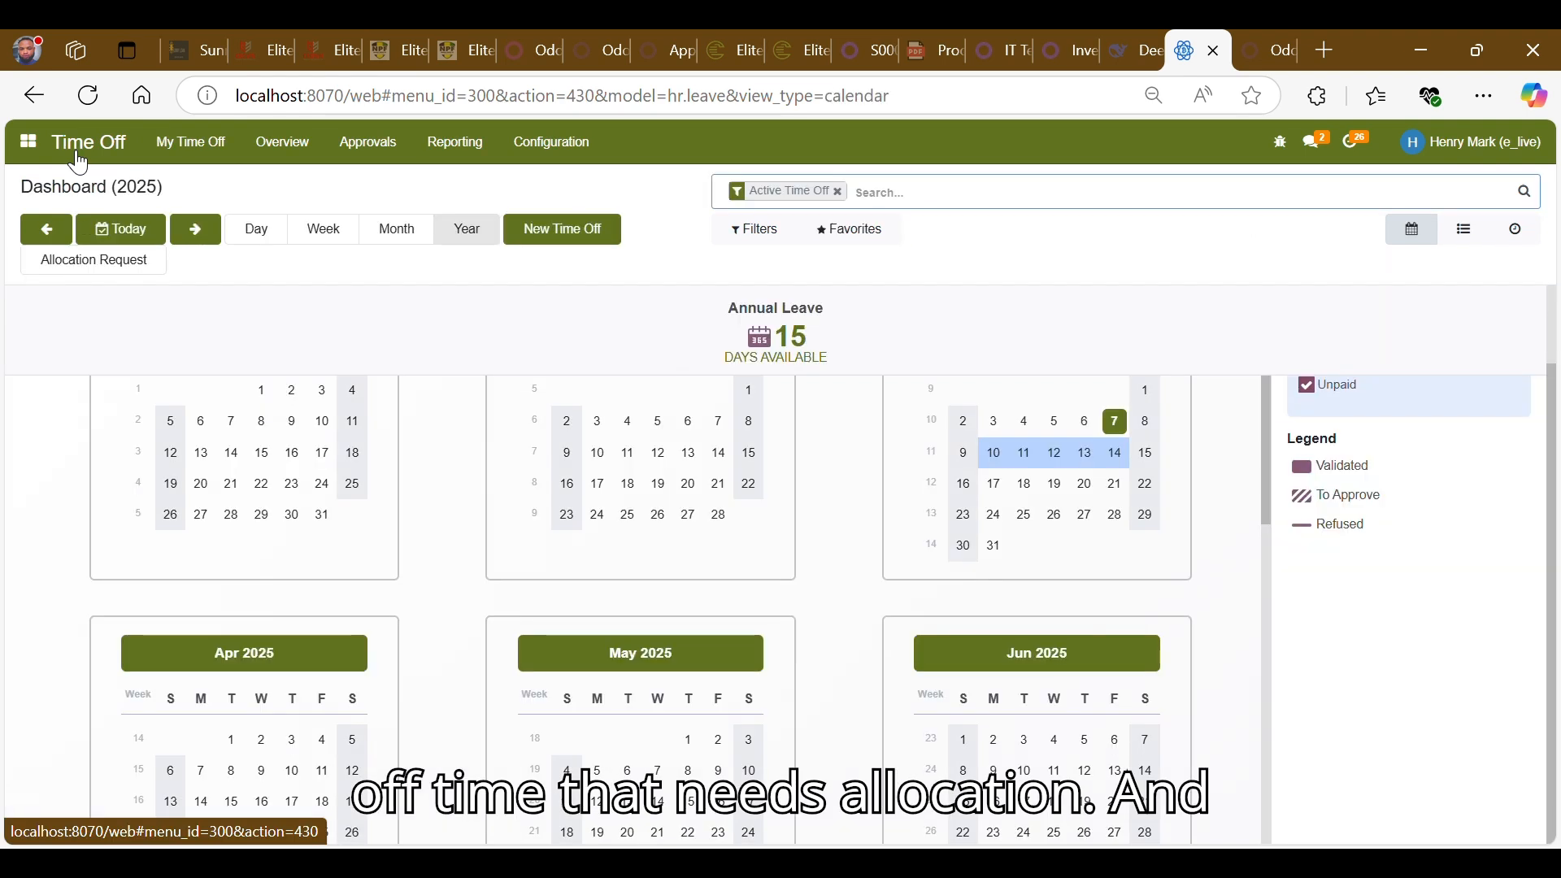
{"action": "double_click", "coordinate": [785, 335]}
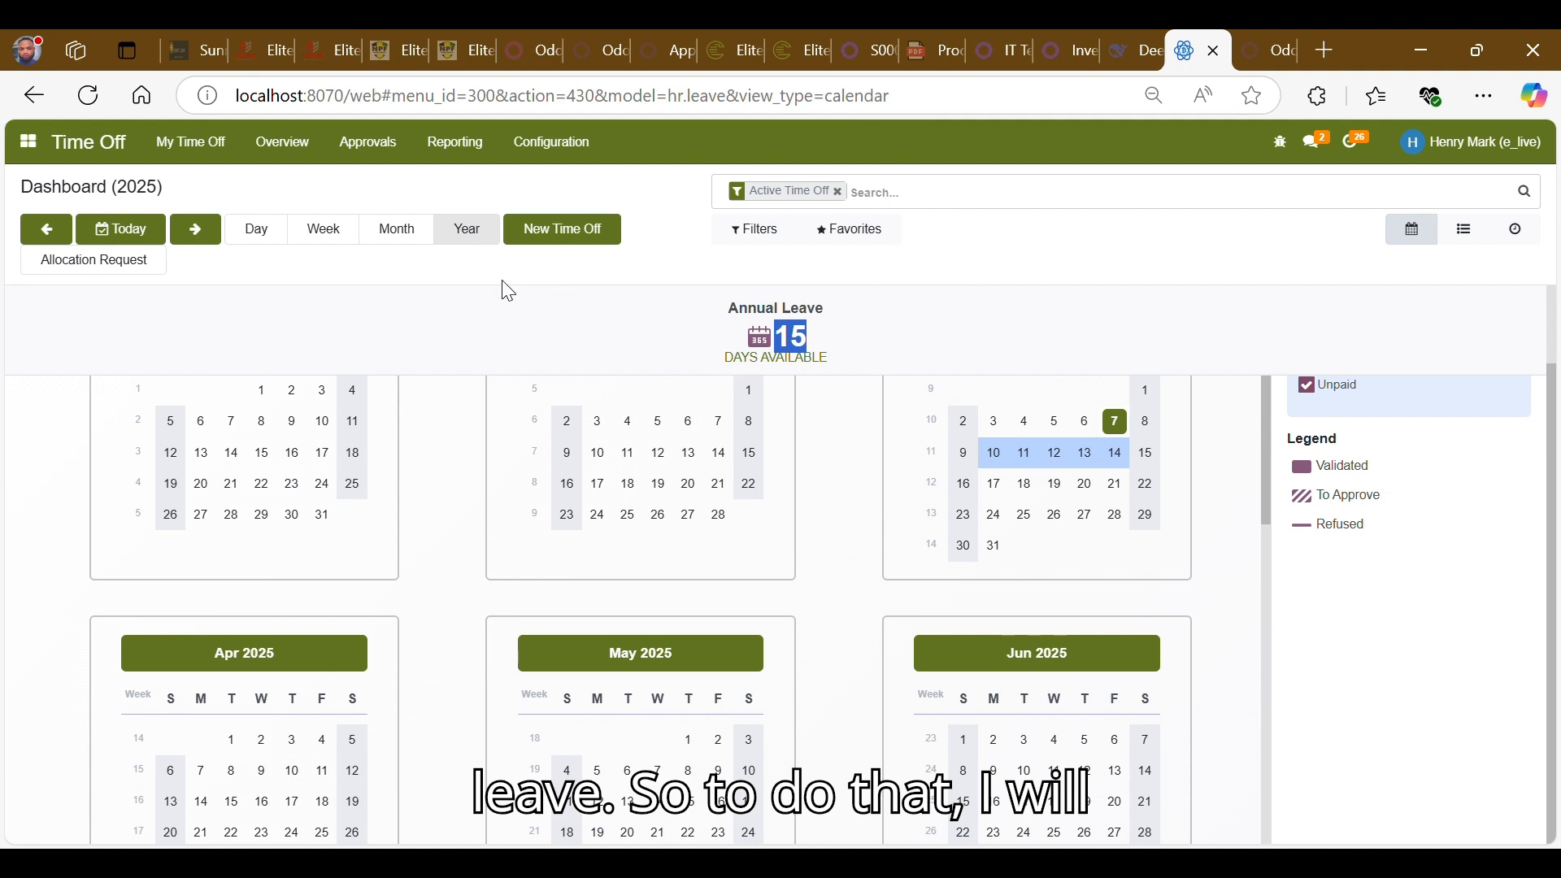
{"action": "left_click", "coordinate": [382, 154]}
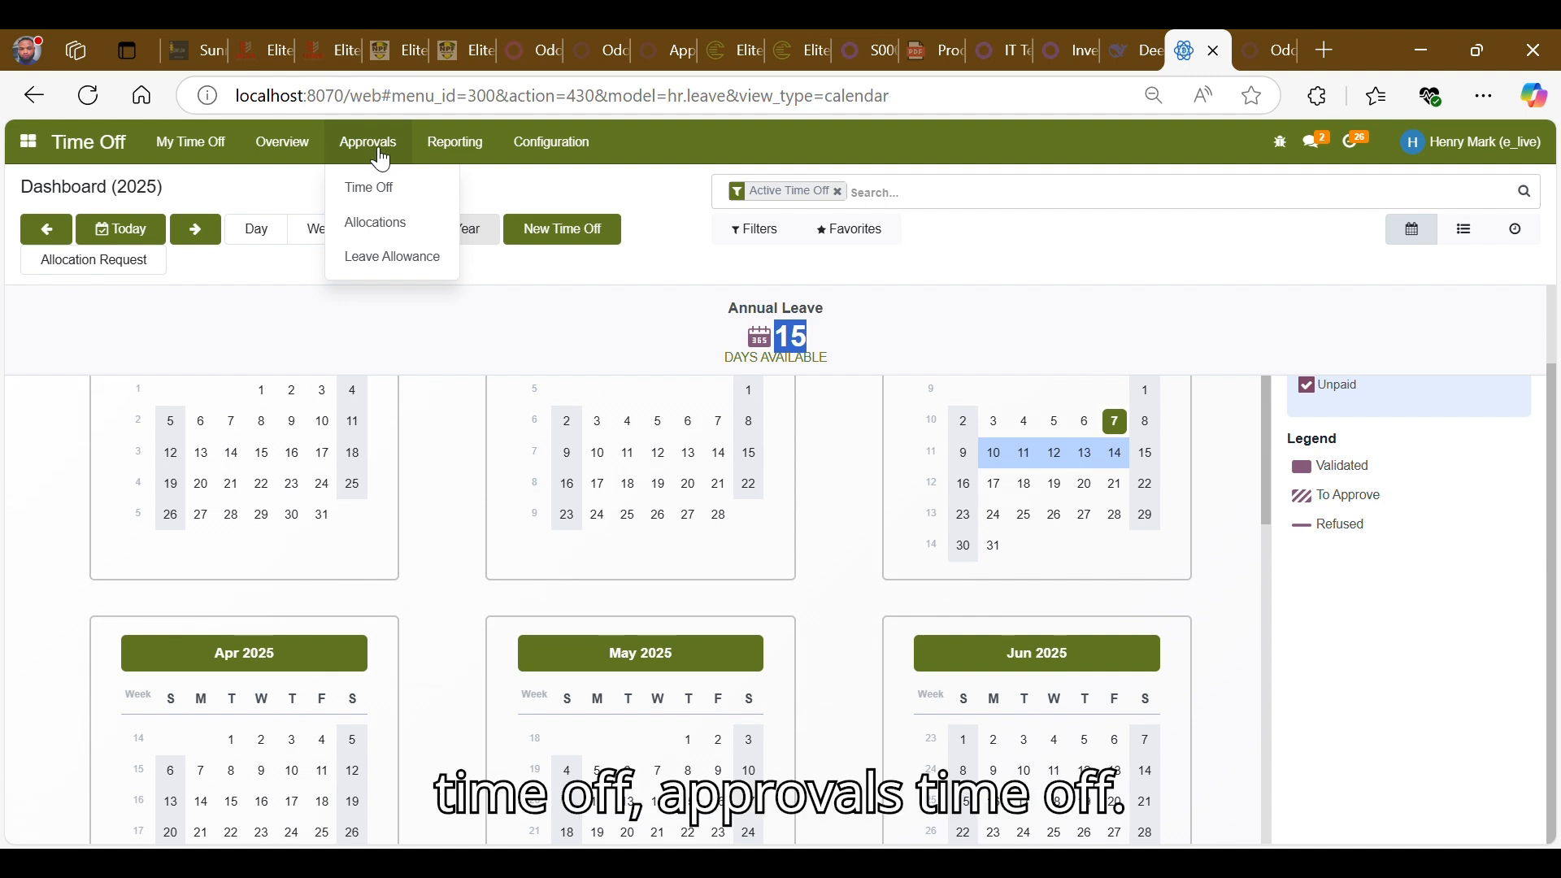
{"action": "left_click", "coordinate": [372, 191]}
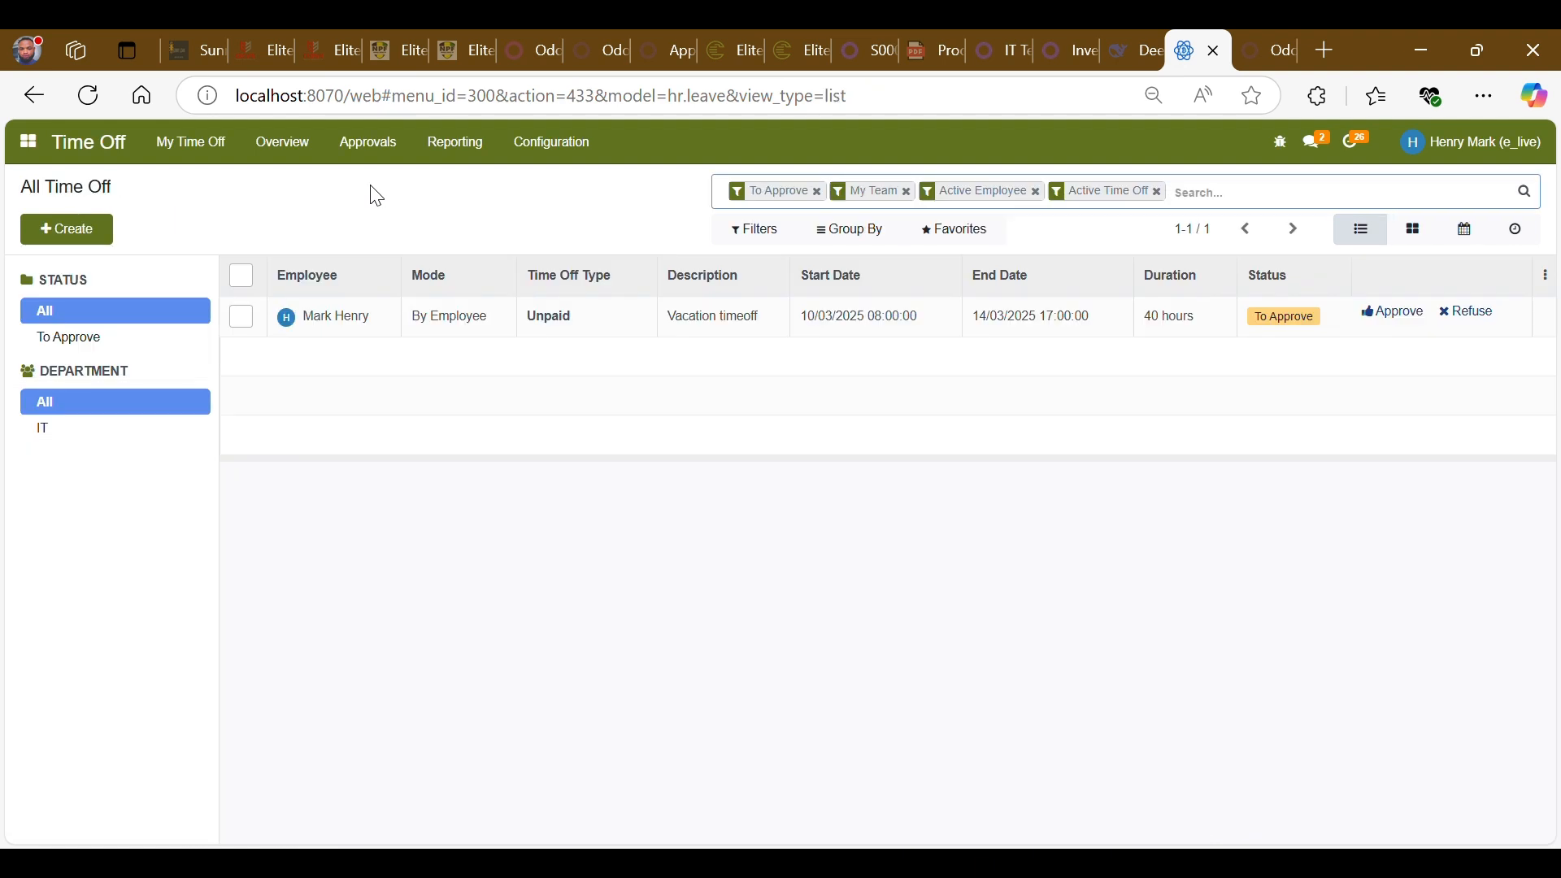
{"action": "left_click", "coordinate": [99, 249]}
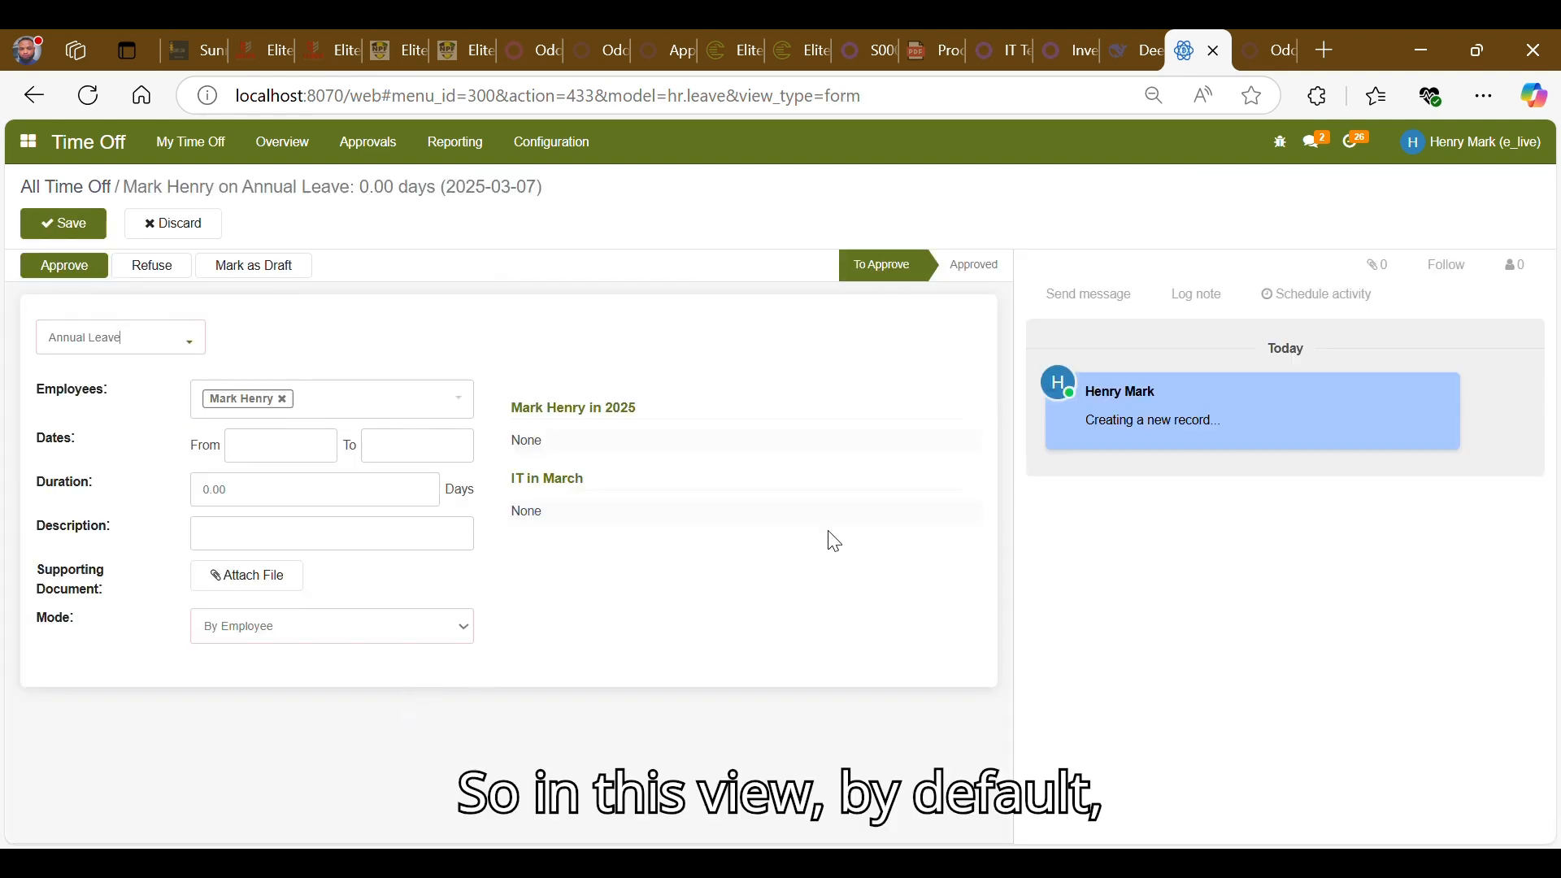
{"action": "left_click", "coordinate": [121, 350]}
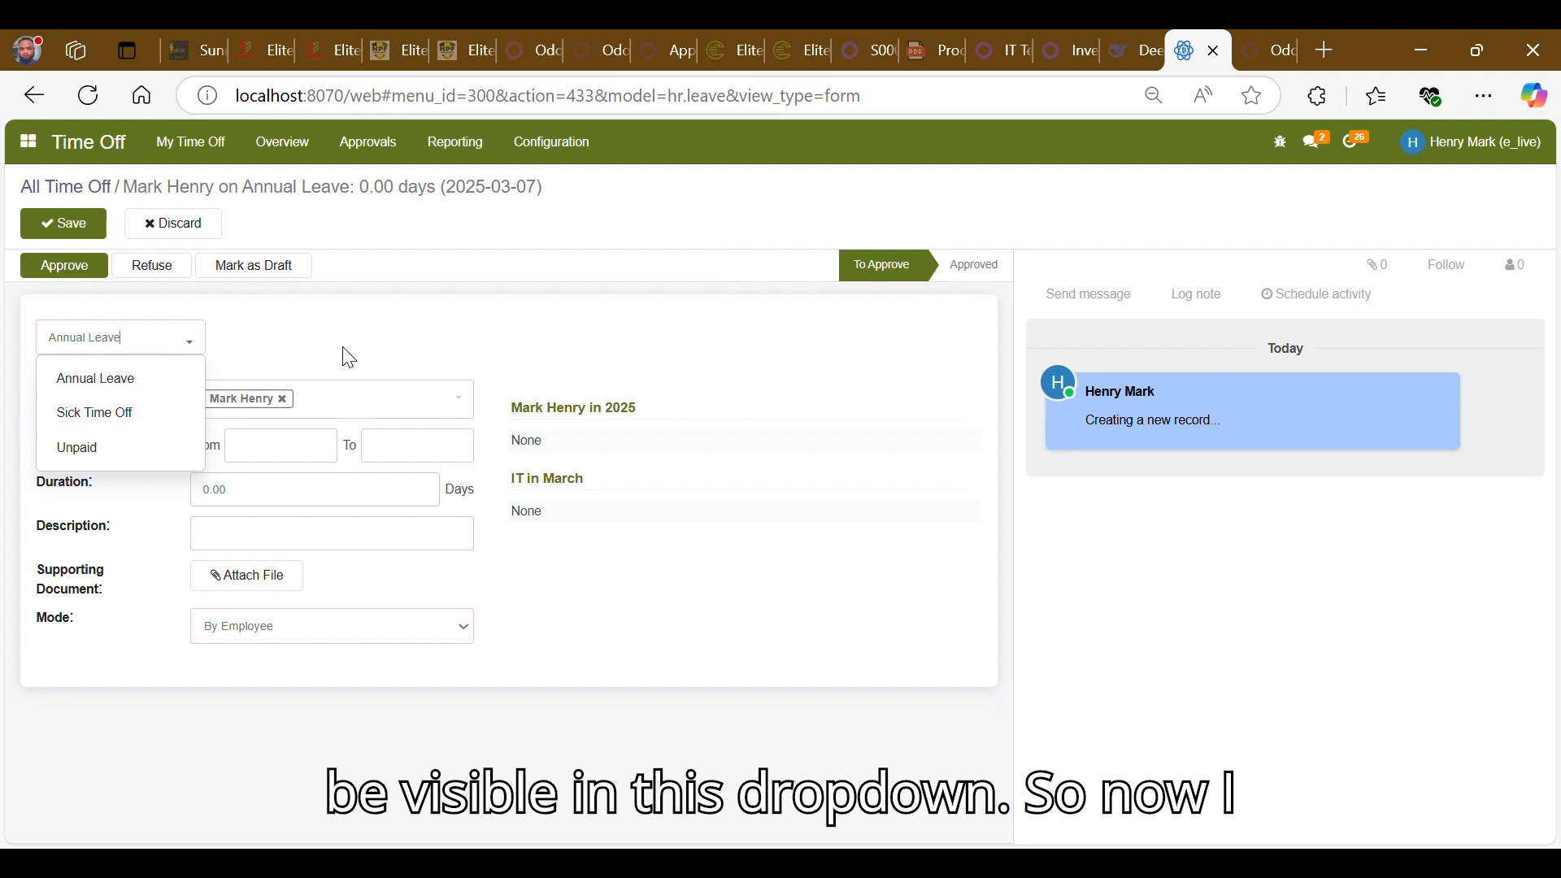
{"action": "left_click", "coordinate": [349, 358]}
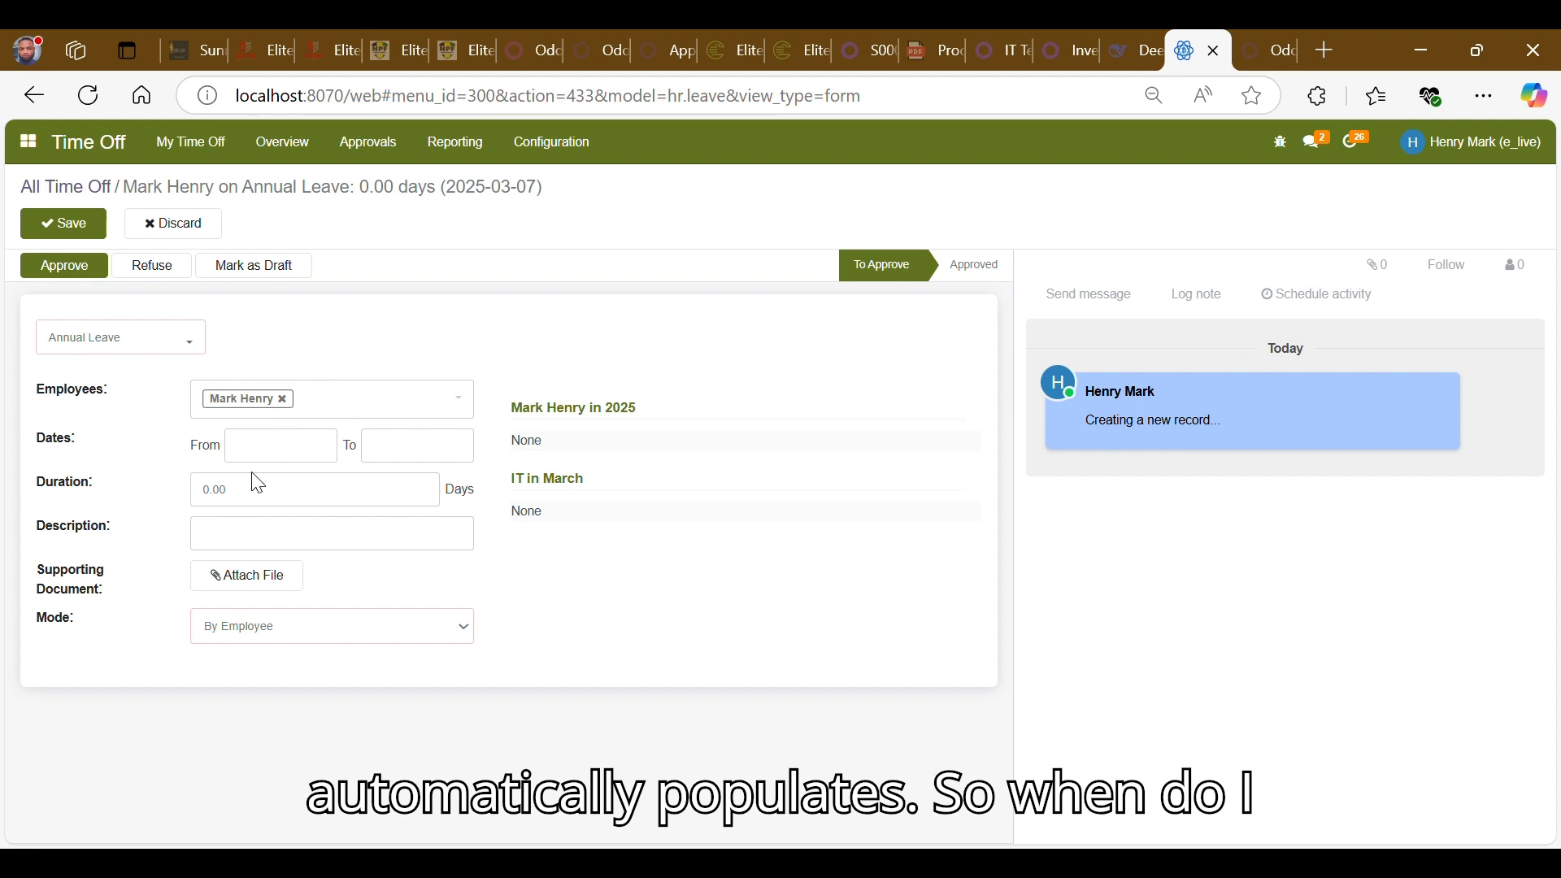
- Set the time off dates from 01/04/2025 to 15/04/2025
{"action": "left_click", "coordinate": [239, 454]}
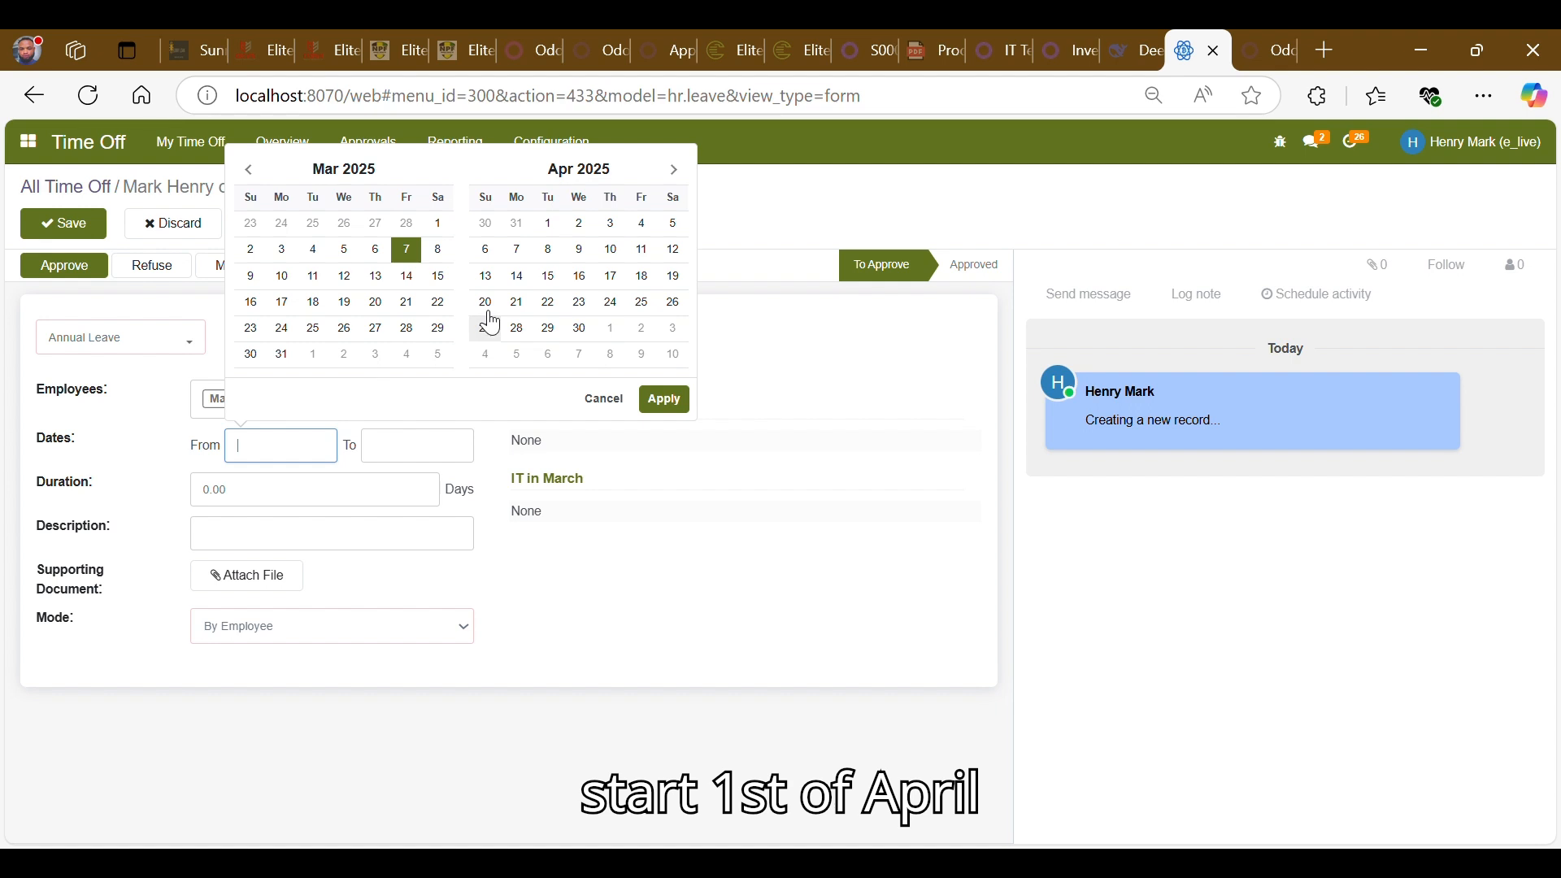
{"action": "left_click", "coordinate": [553, 227]}
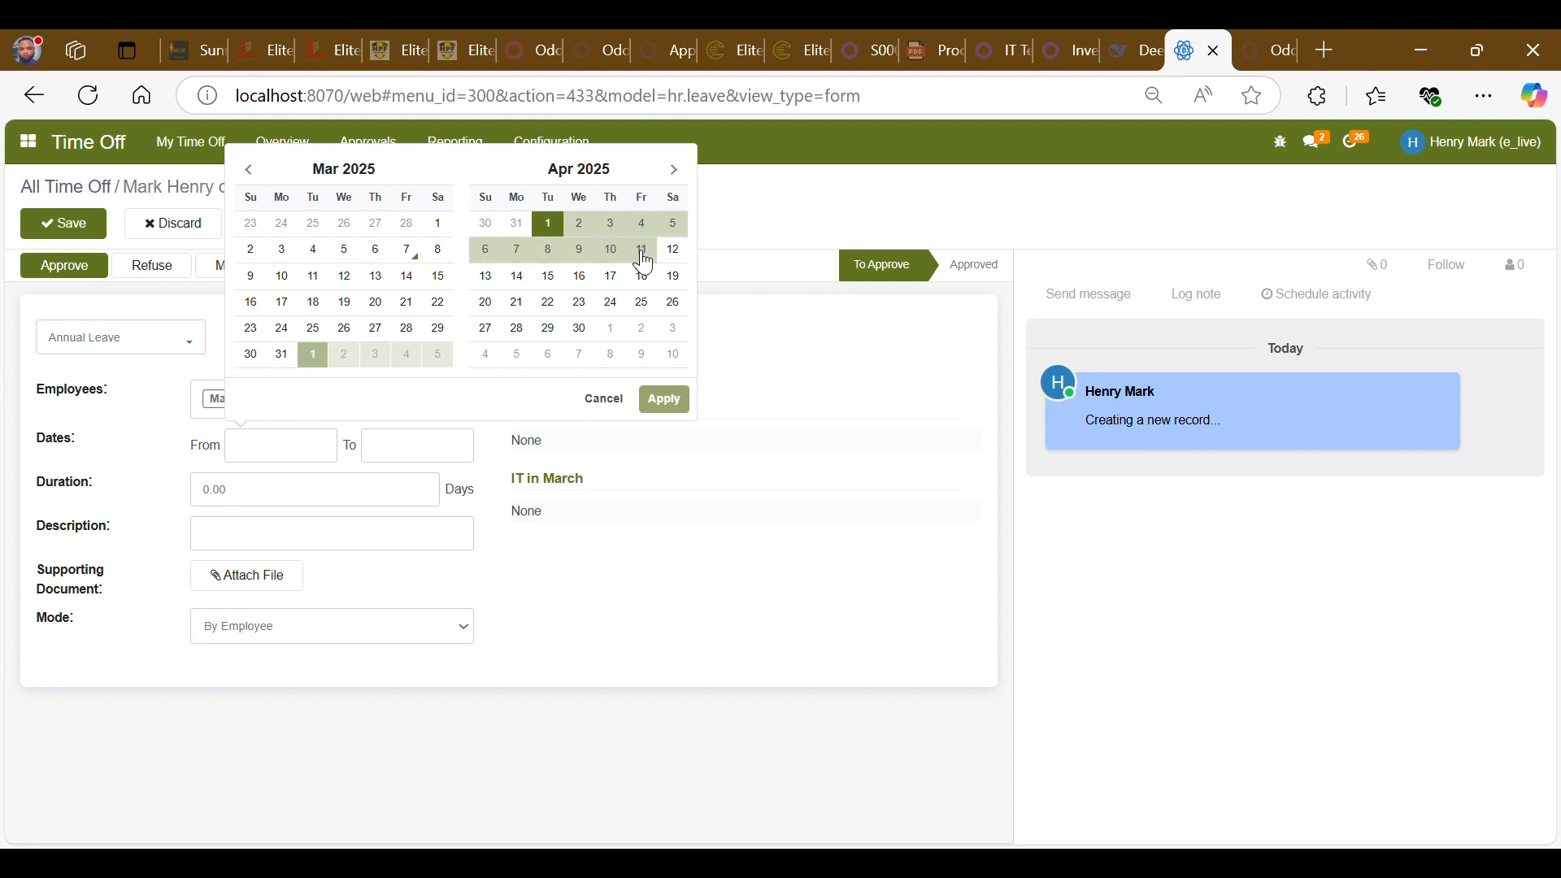
{"action": "left_click", "coordinate": [550, 279]}
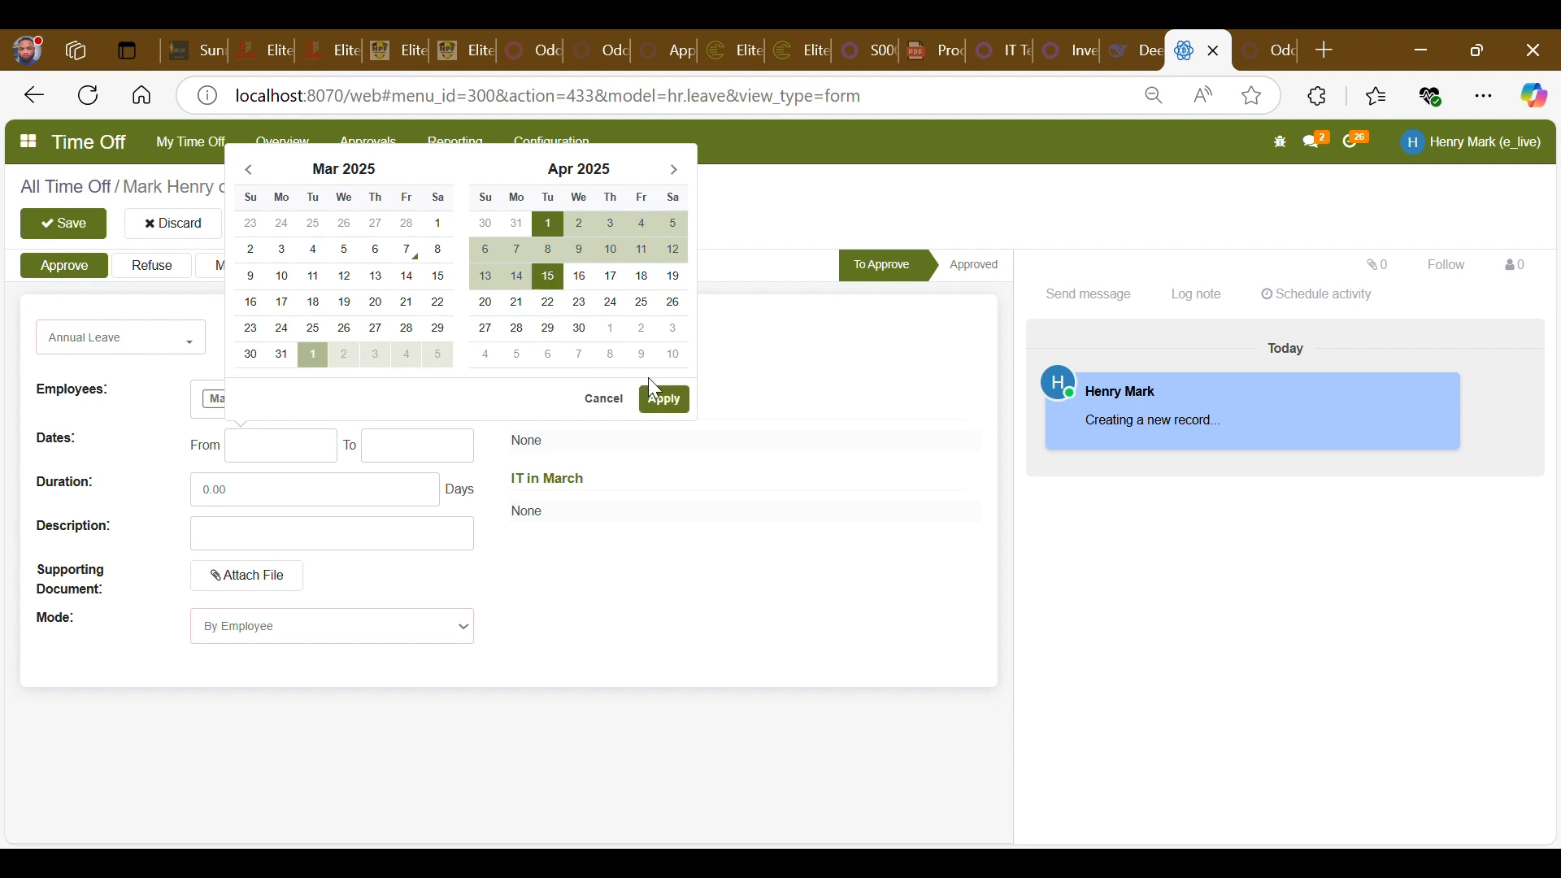
{"action": "left_click", "coordinate": [662, 399]}
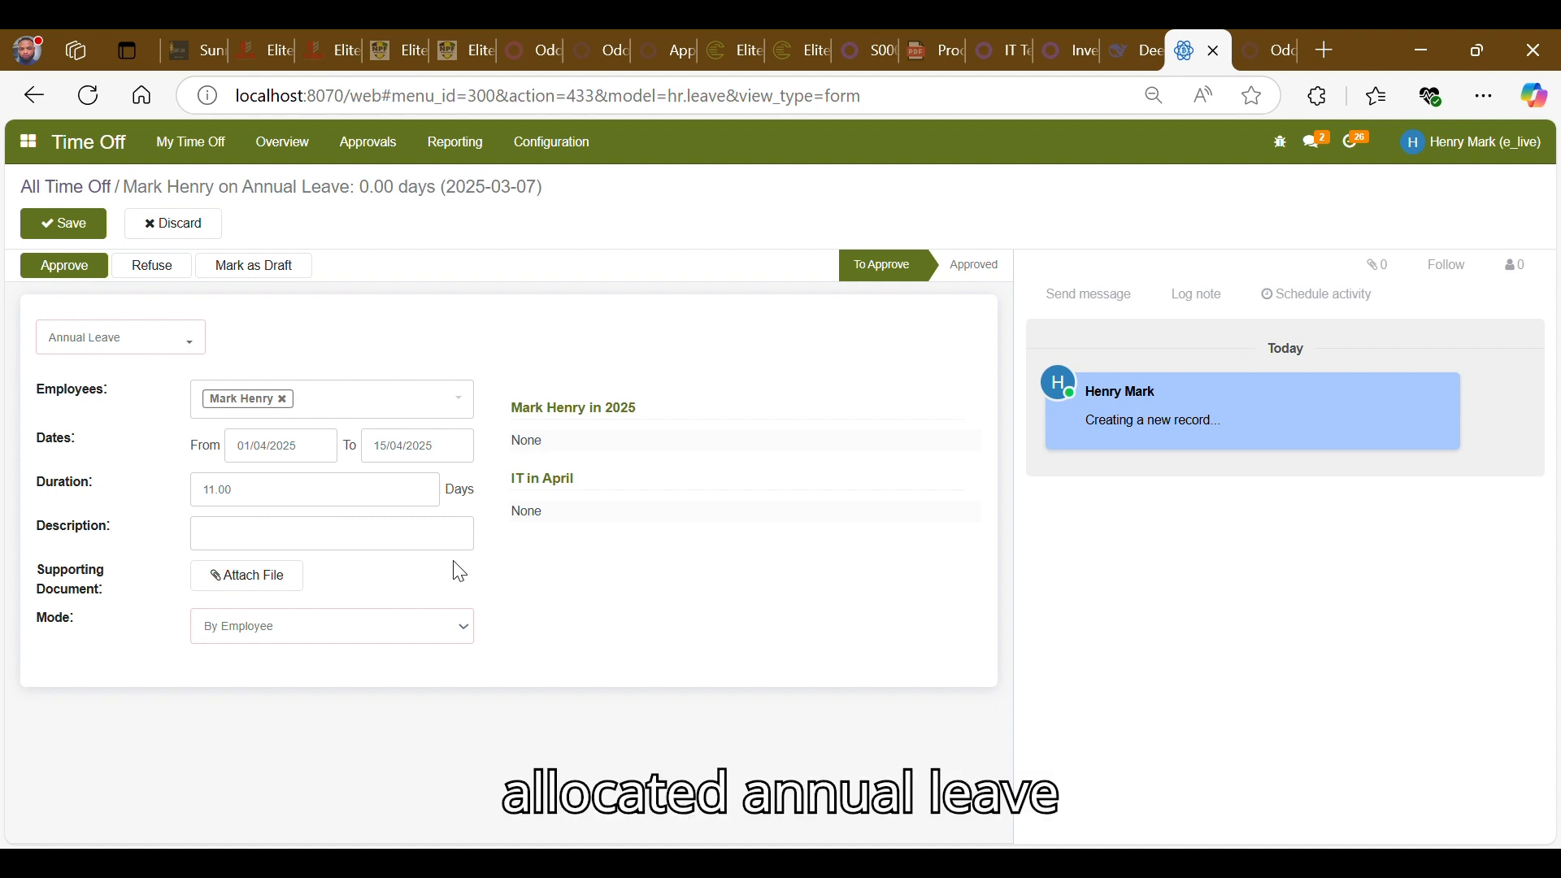
- Enter the description "my annual leave"
{"action": "left_click", "coordinate": [396, 535]}
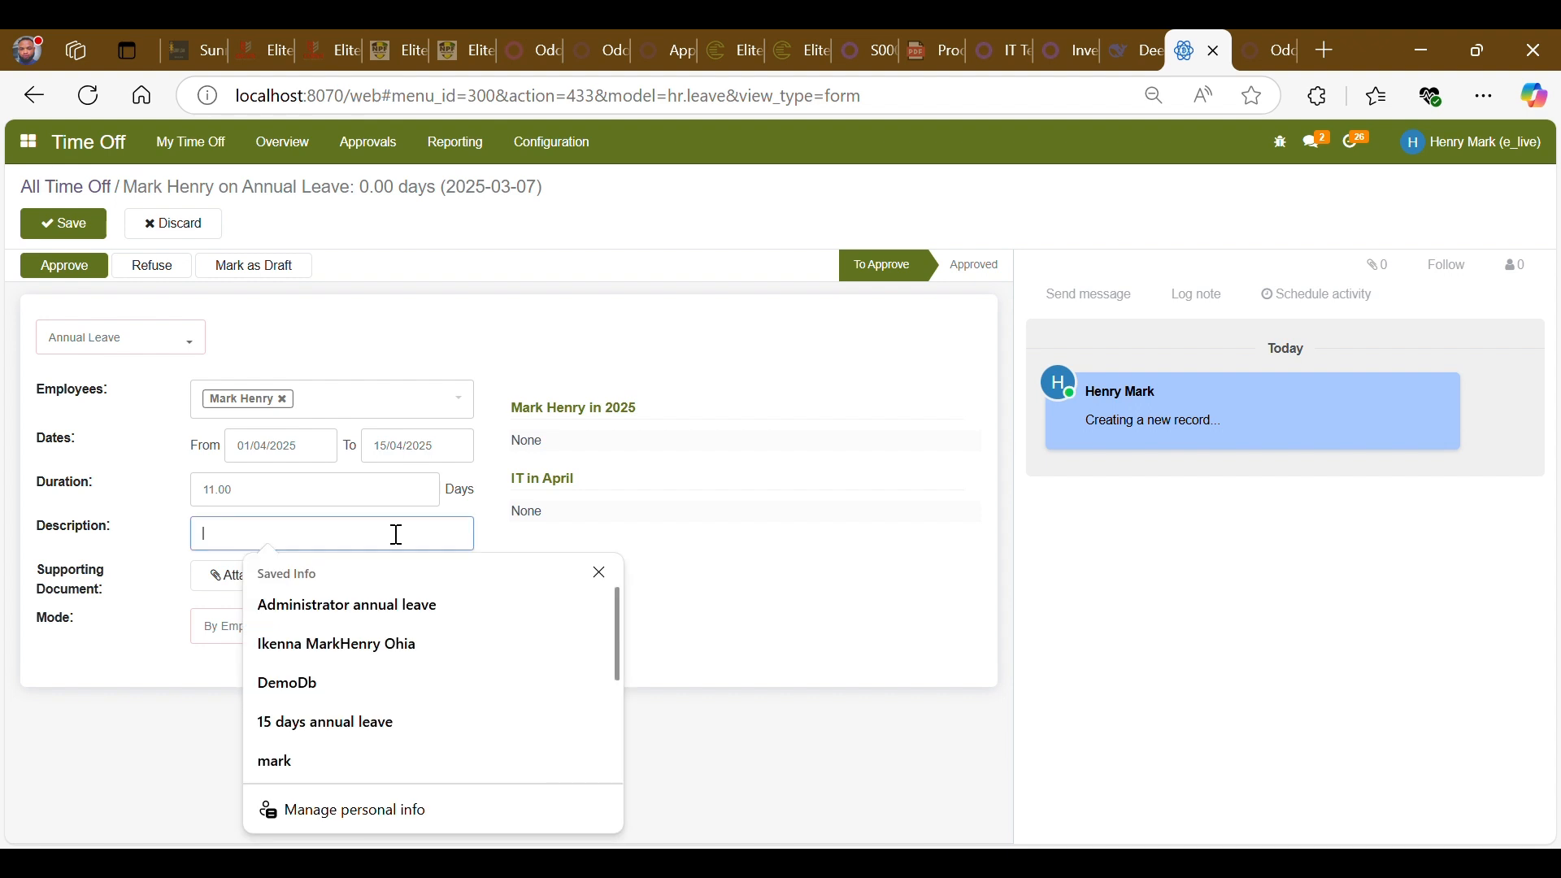
{"action": "type", "text": "my"}
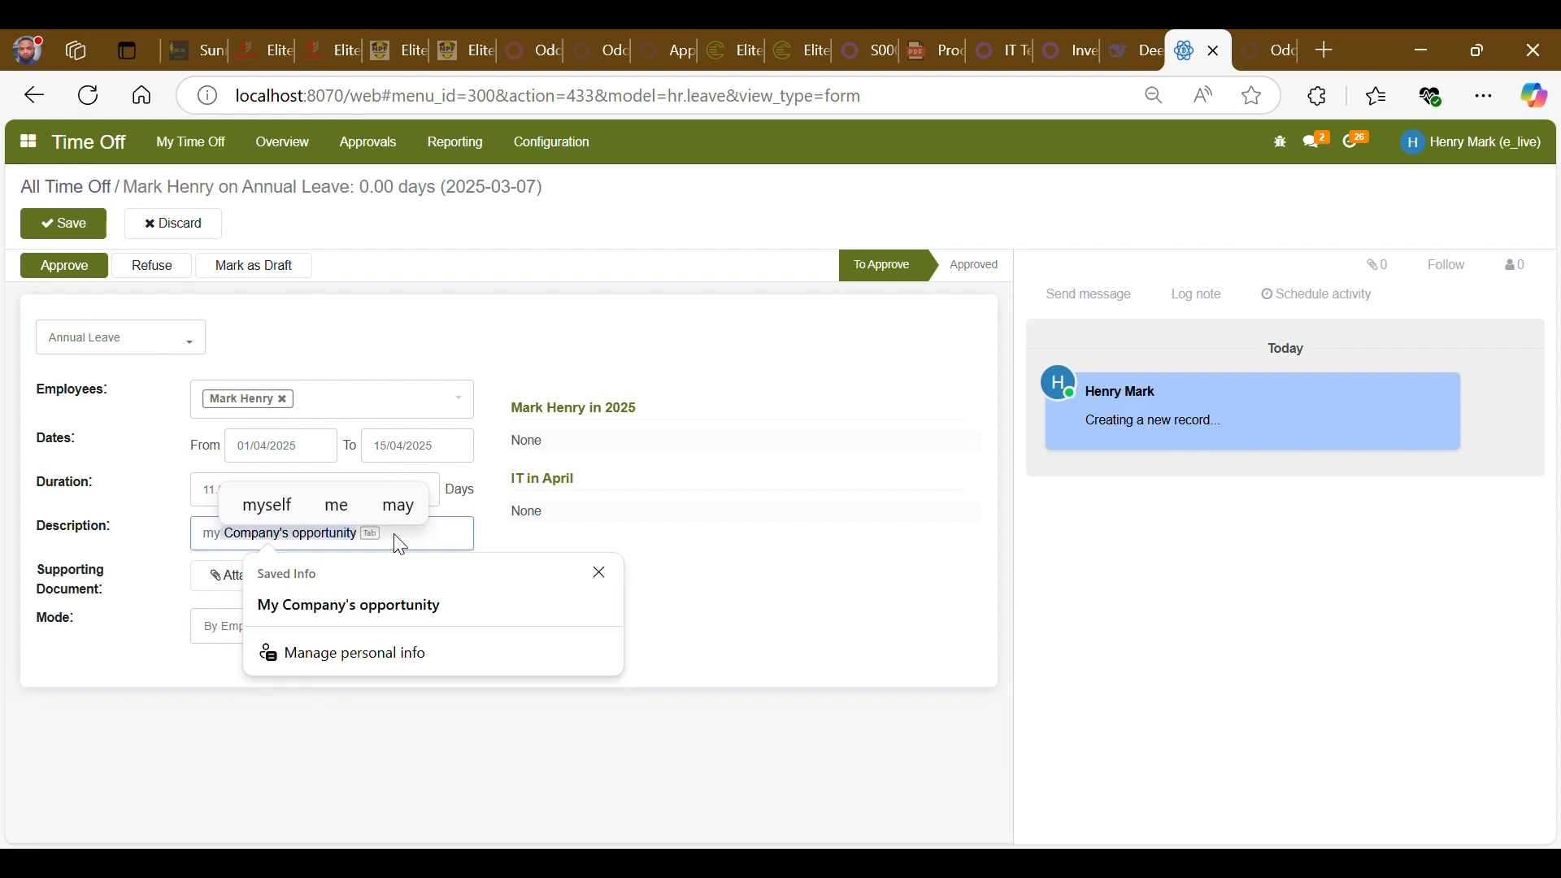
{"action": "type", "text": " ann"}
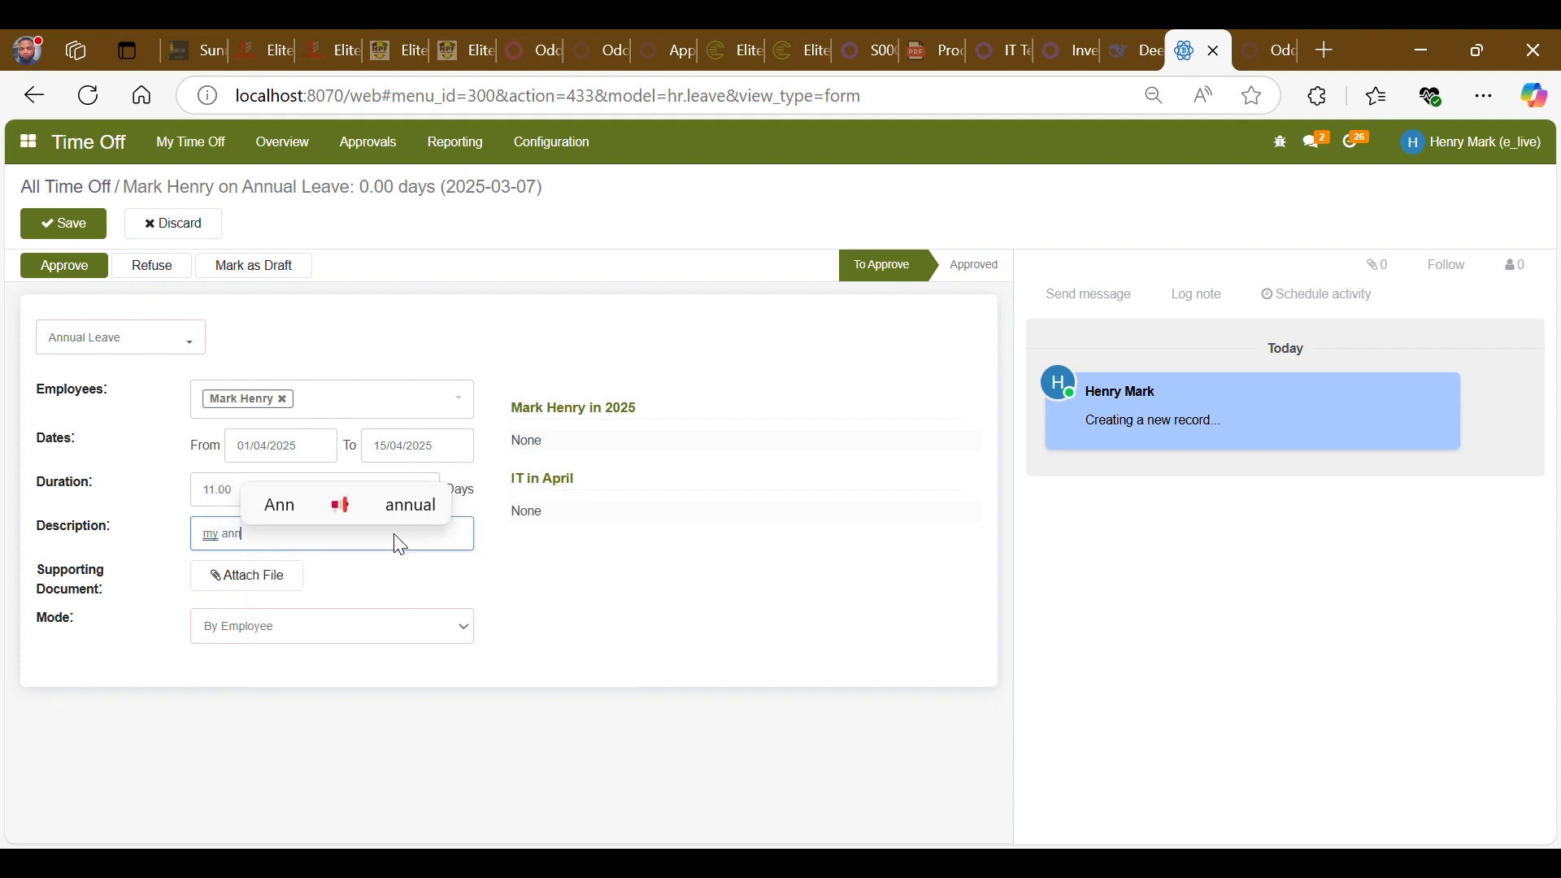
{"action": "left_click", "coordinate": [421, 507]}
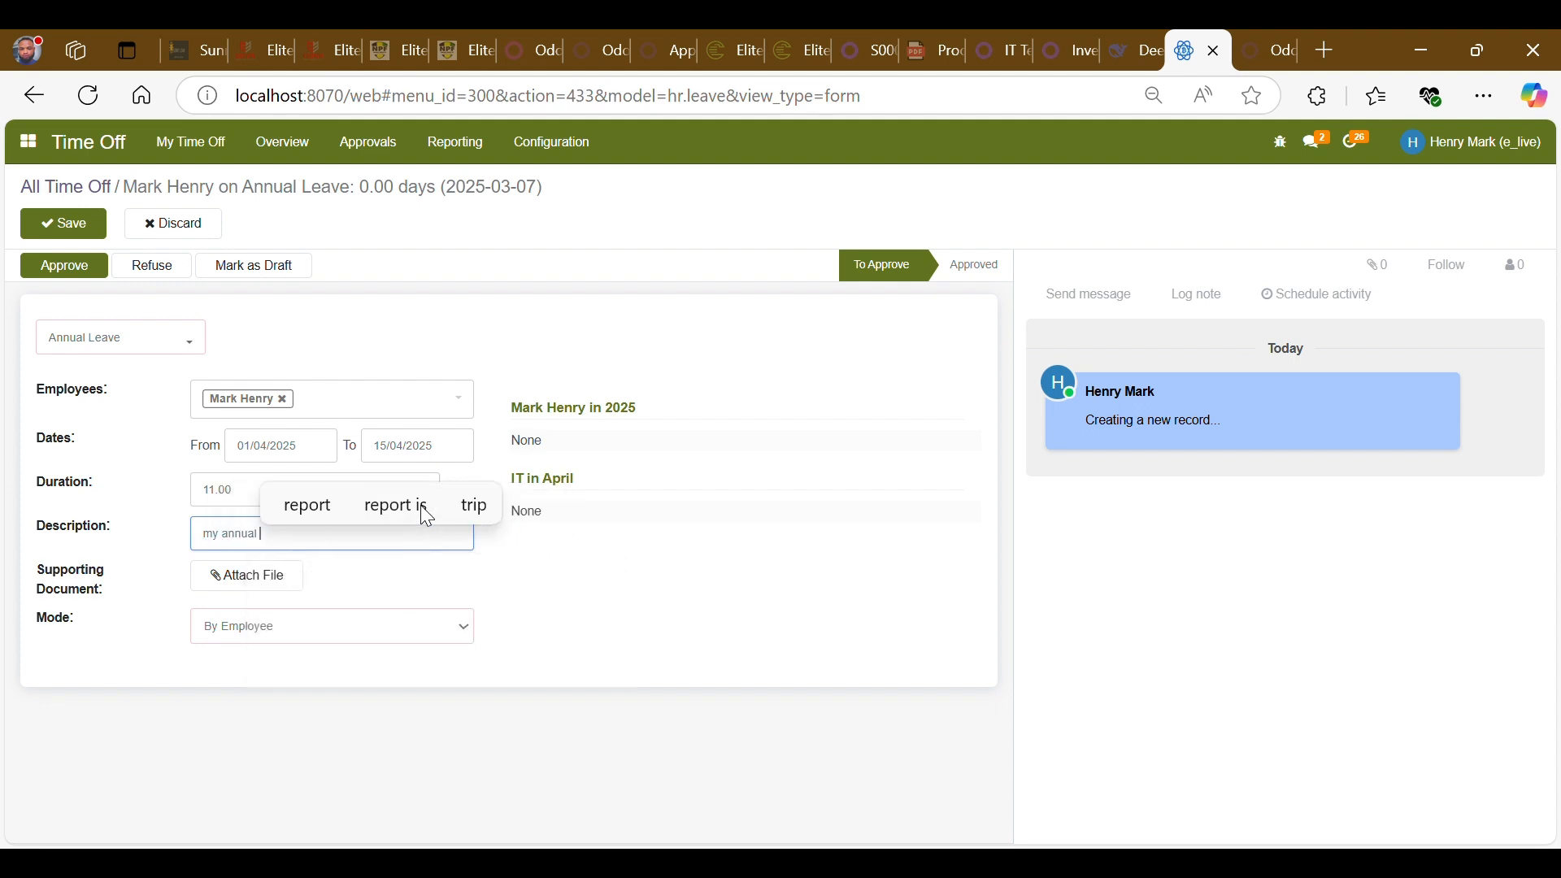
{"action": "type", "text": "leave"}
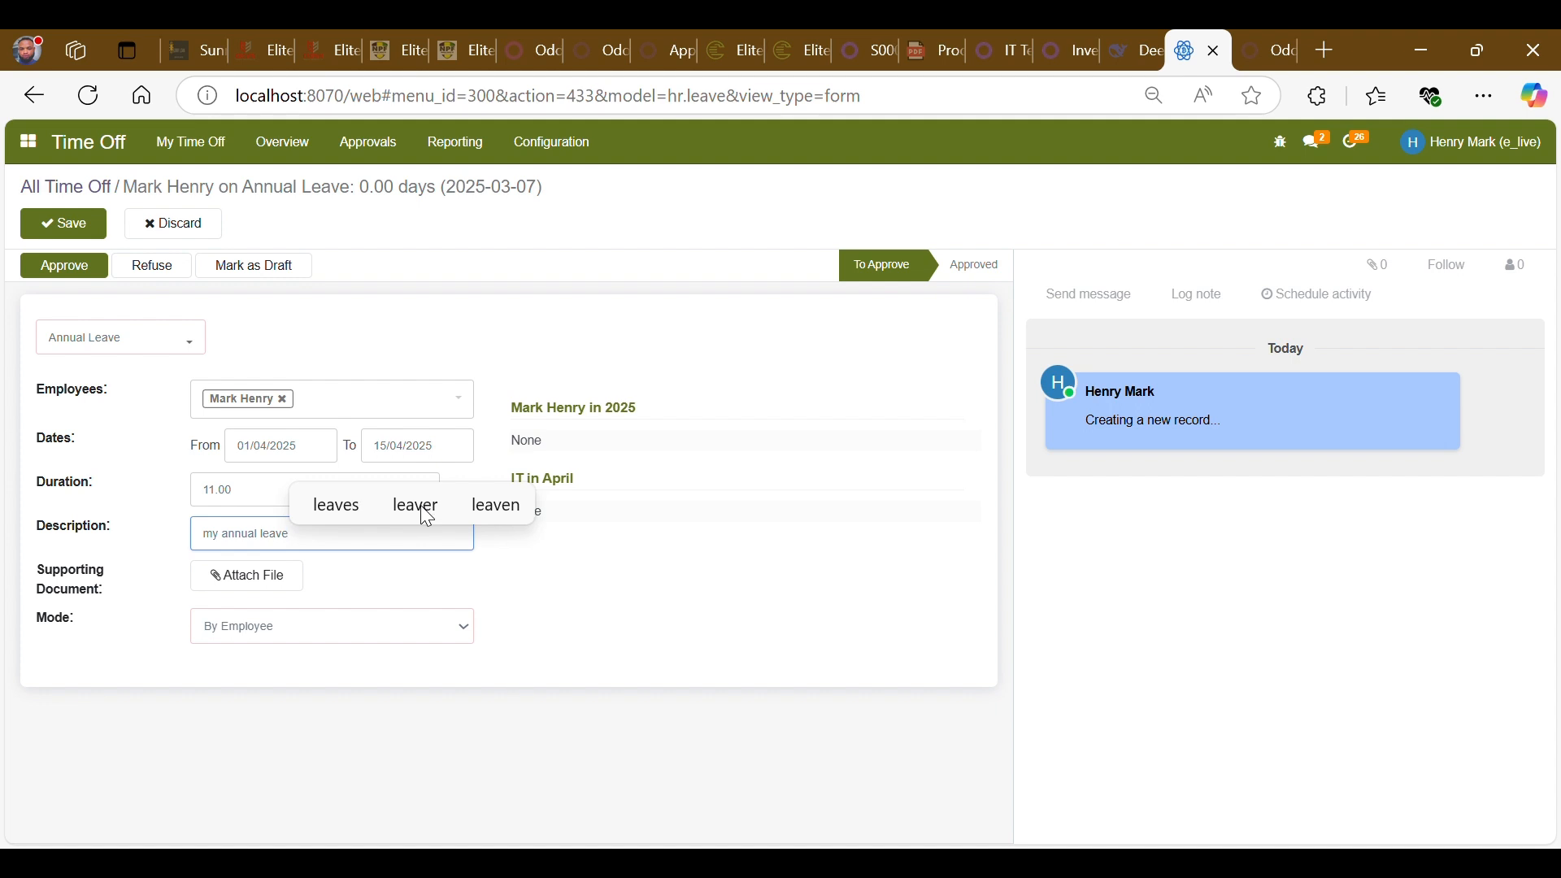
{"action": "left_click", "coordinate": [373, 601]}
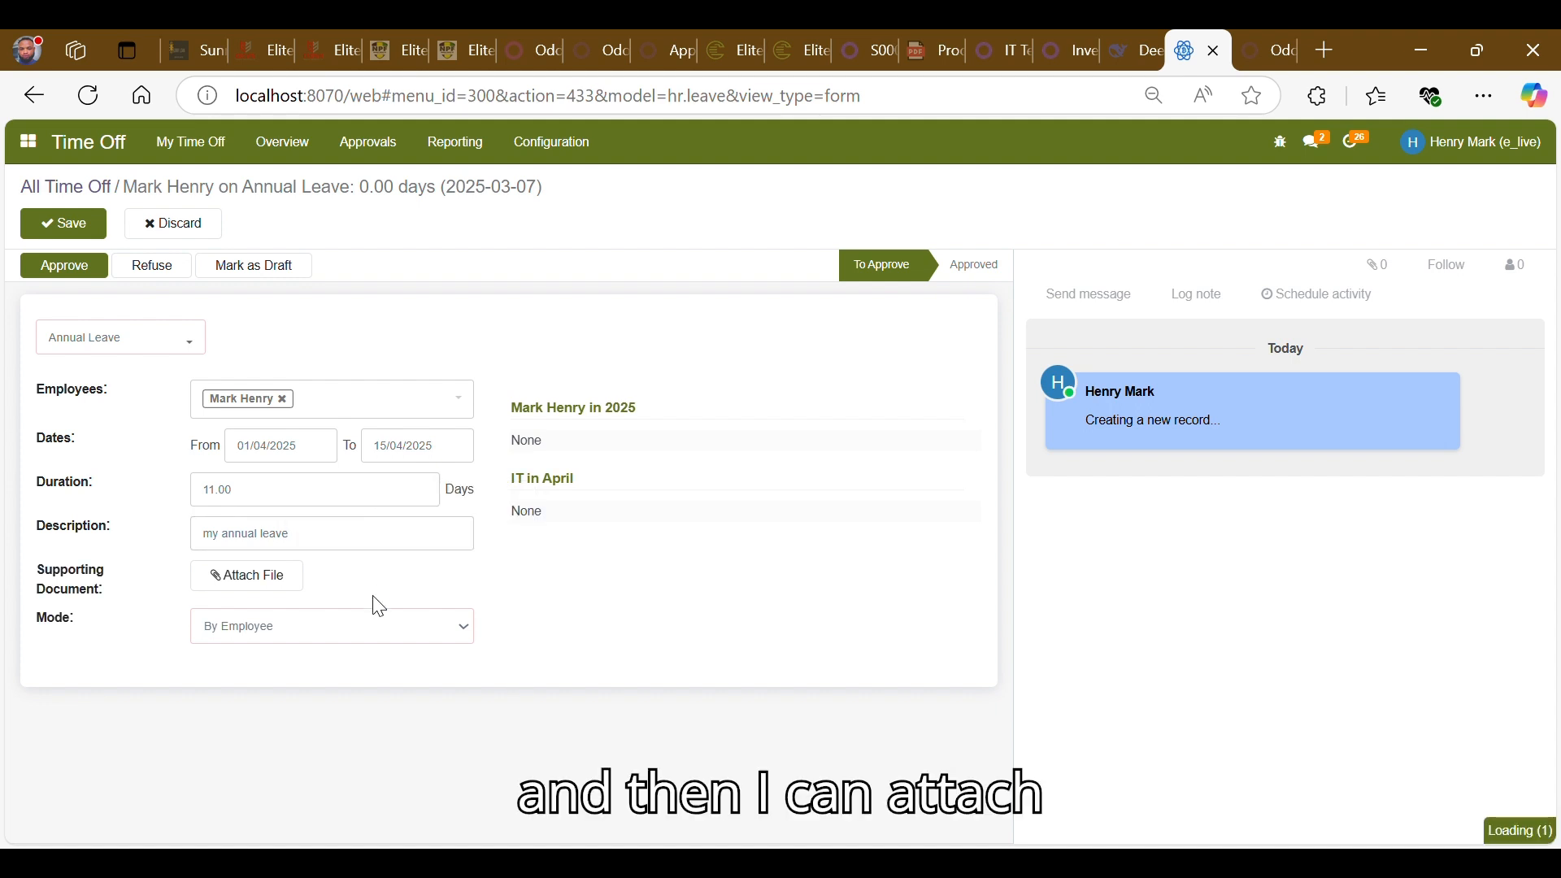
- Attach Product_Manuals_S00057 from Downloads as the supporting document
{"action": "left_click", "coordinate": [271, 578]}
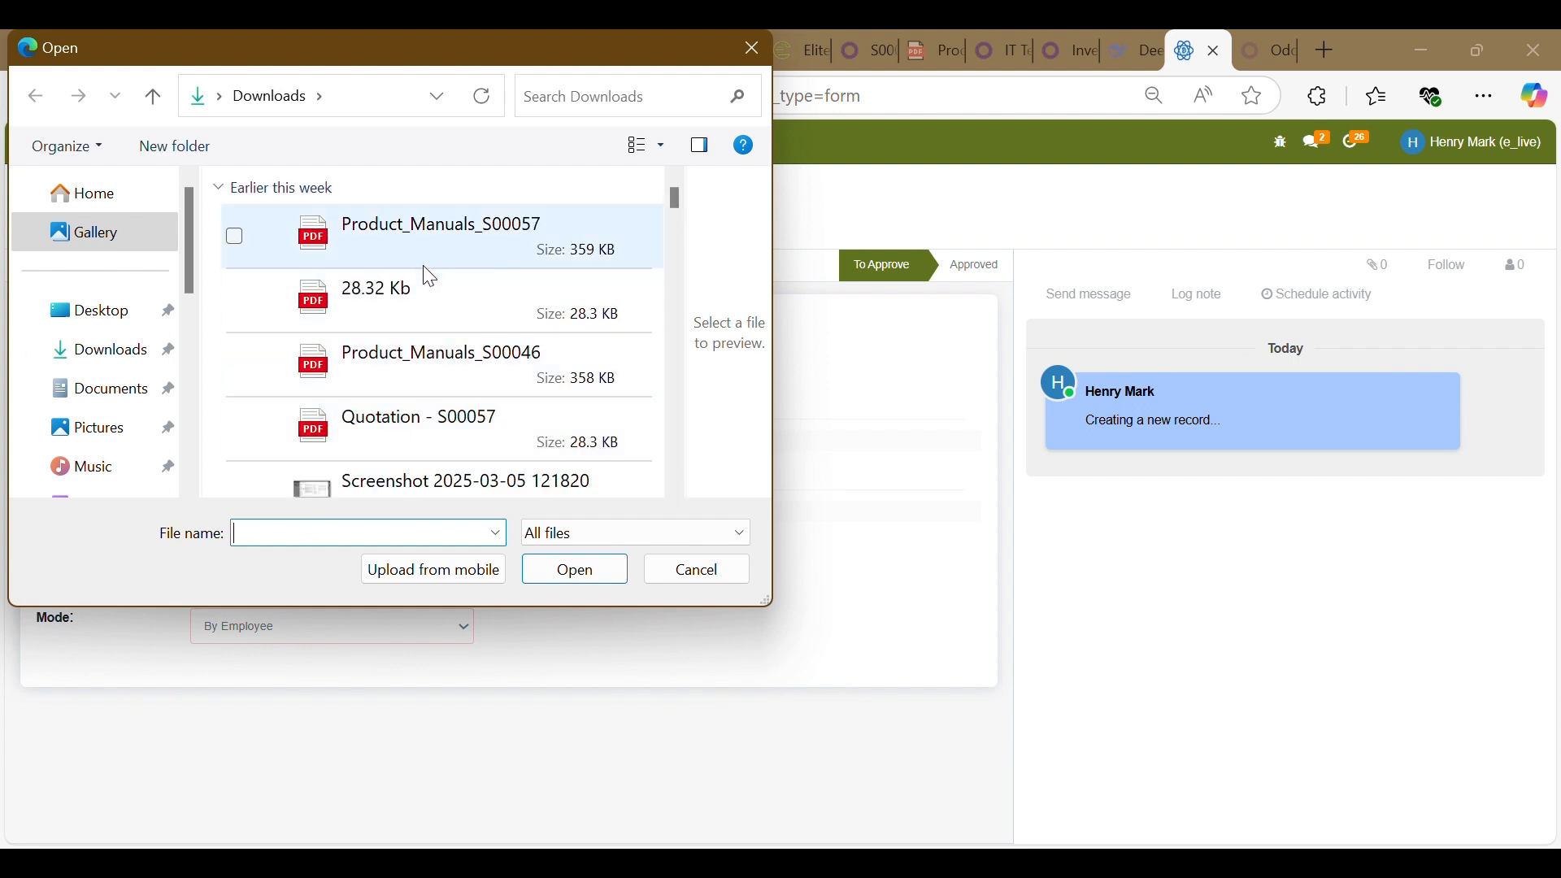
{"action": "left_click", "coordinate": [388, 238]}
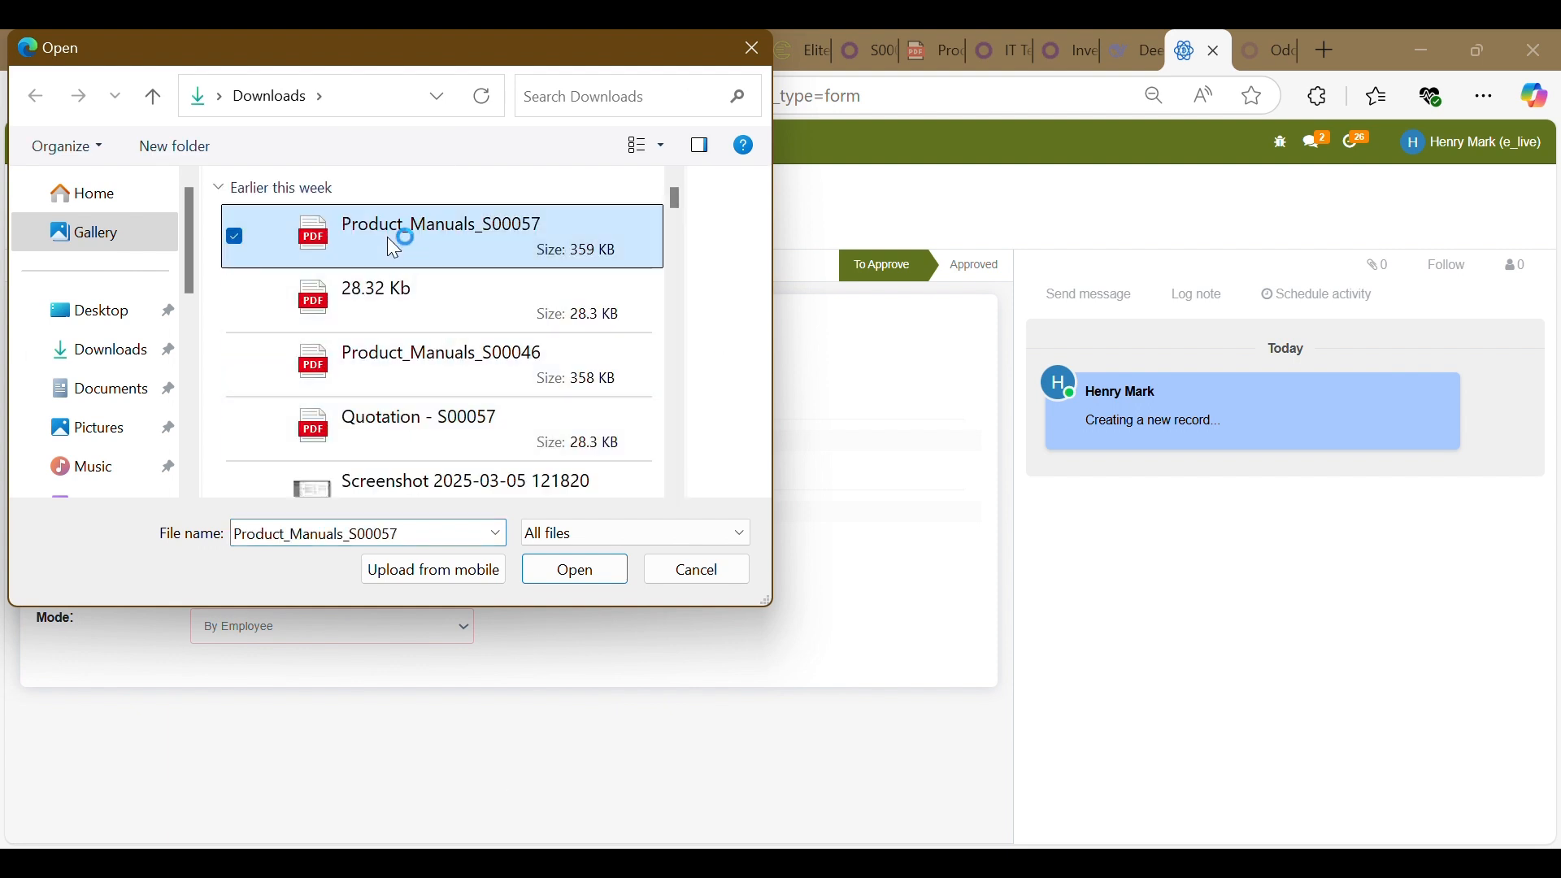
{"action": "left_click", "coordinate": [593, 566]}
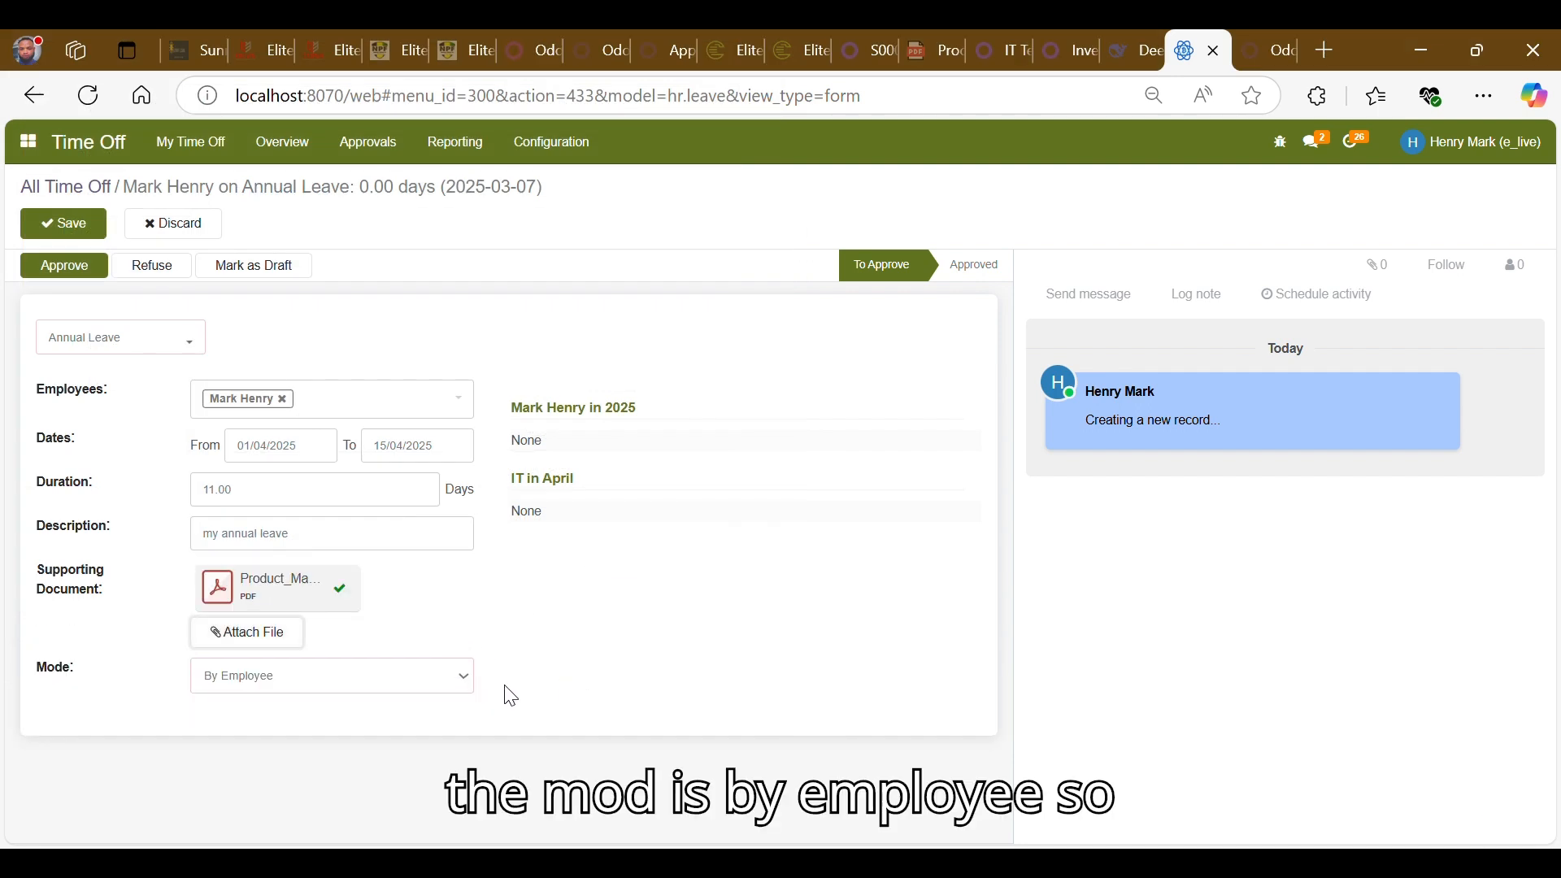
- Keep the mode By Employee and save the annual leave request
{"action": "left_click", "coordinate": [428, 688]}
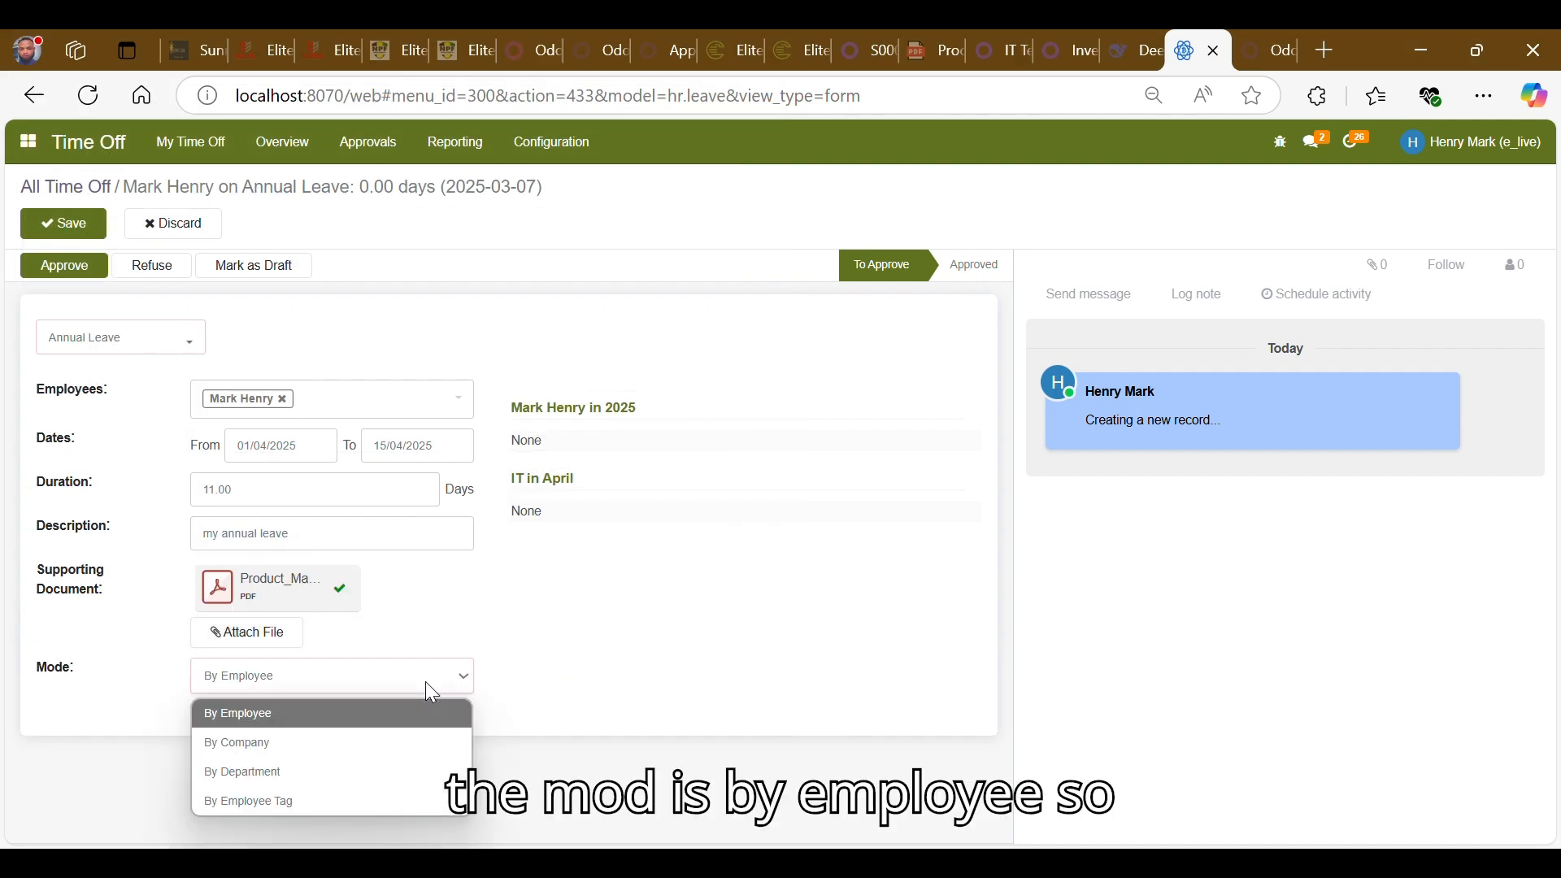
{"action": "left_click", "coordinate": [542, 673]}
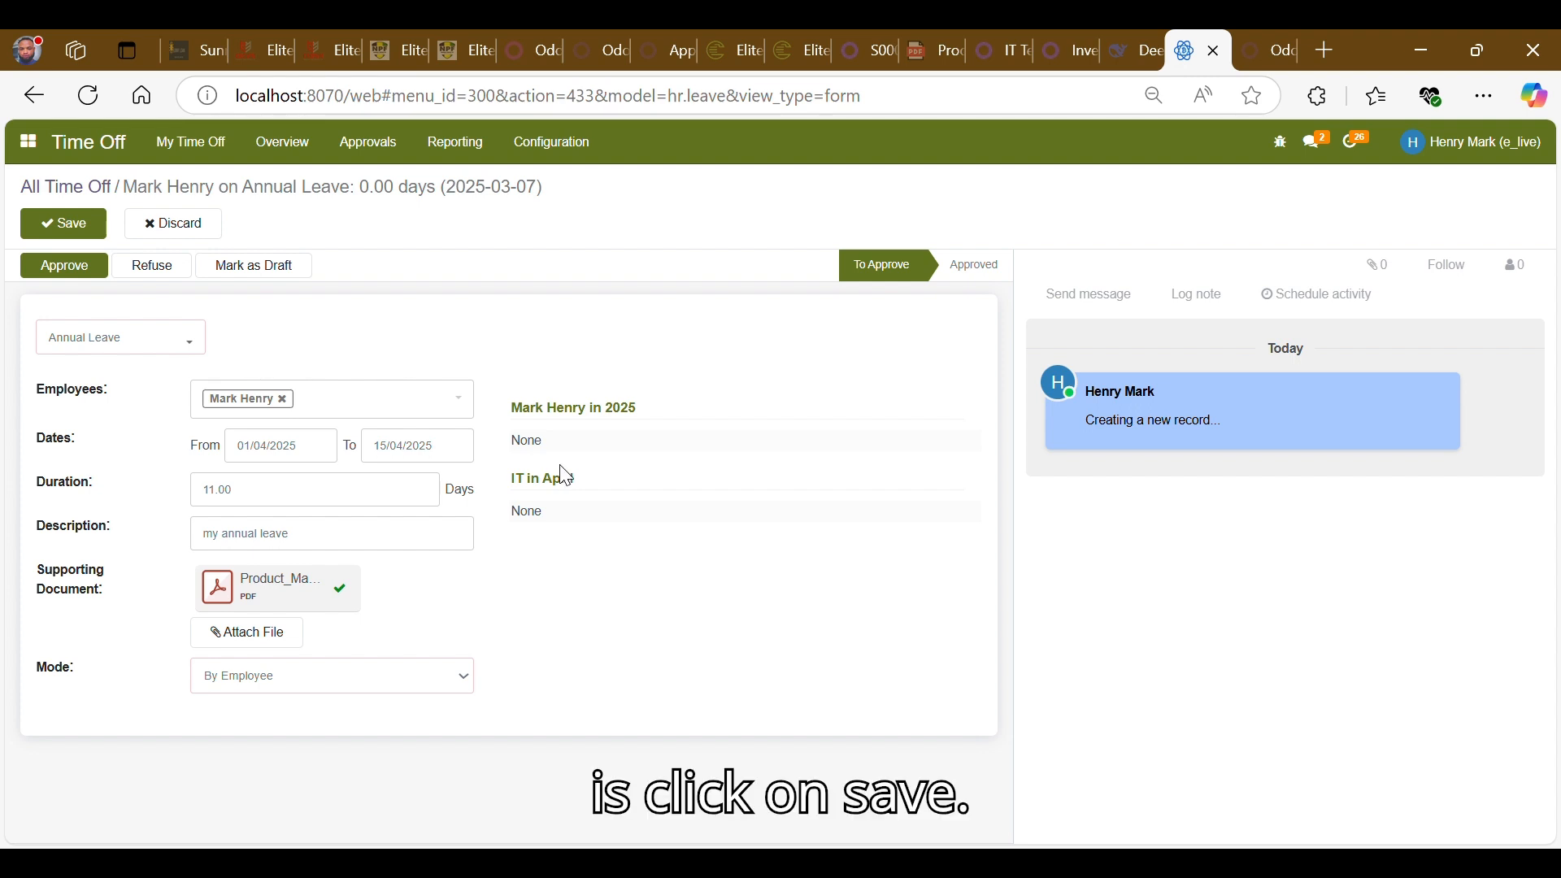
{"action": "left_click", "coordinate": [65, 224]}
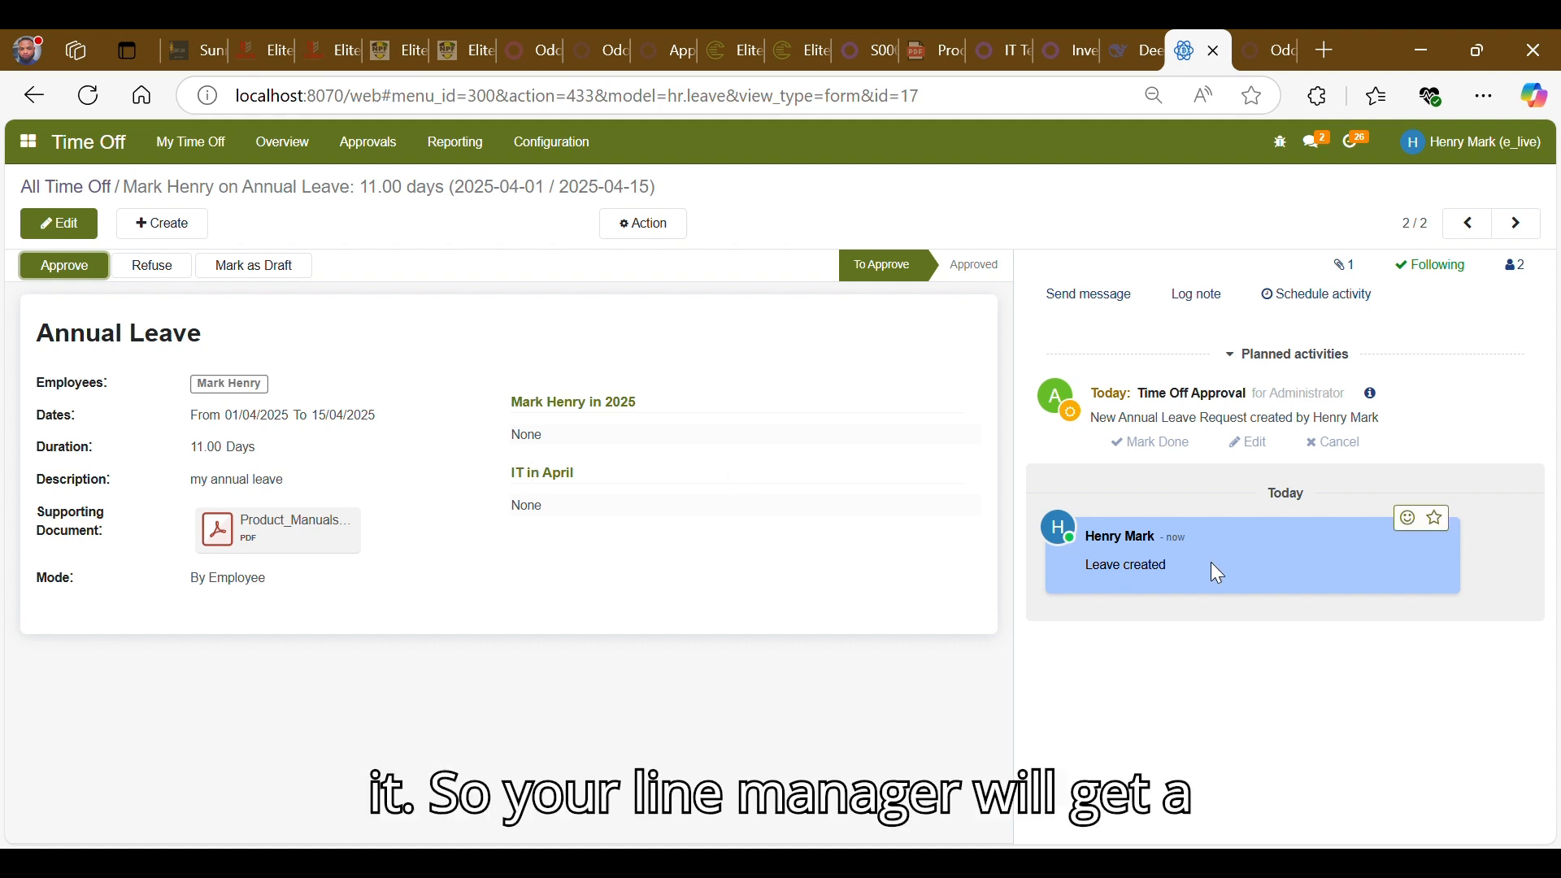
- Open the followers list of the annual leave request to check who will be notified
{"action": "left_click", "coordinate": [1528, 271]}
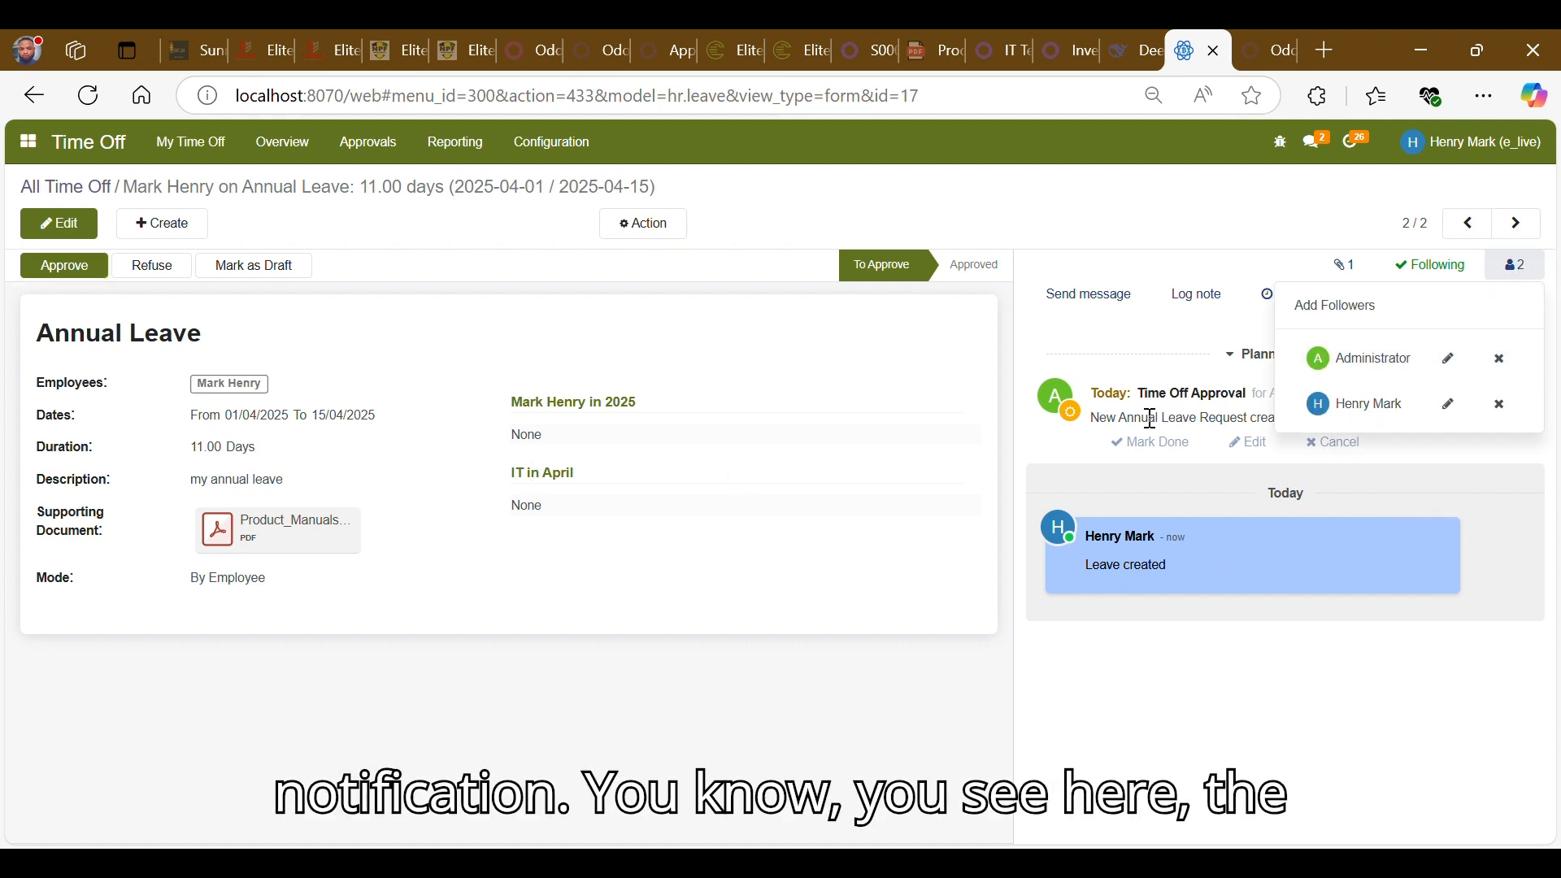
{"action": "left_click", "coordinate": [1004, 474]}
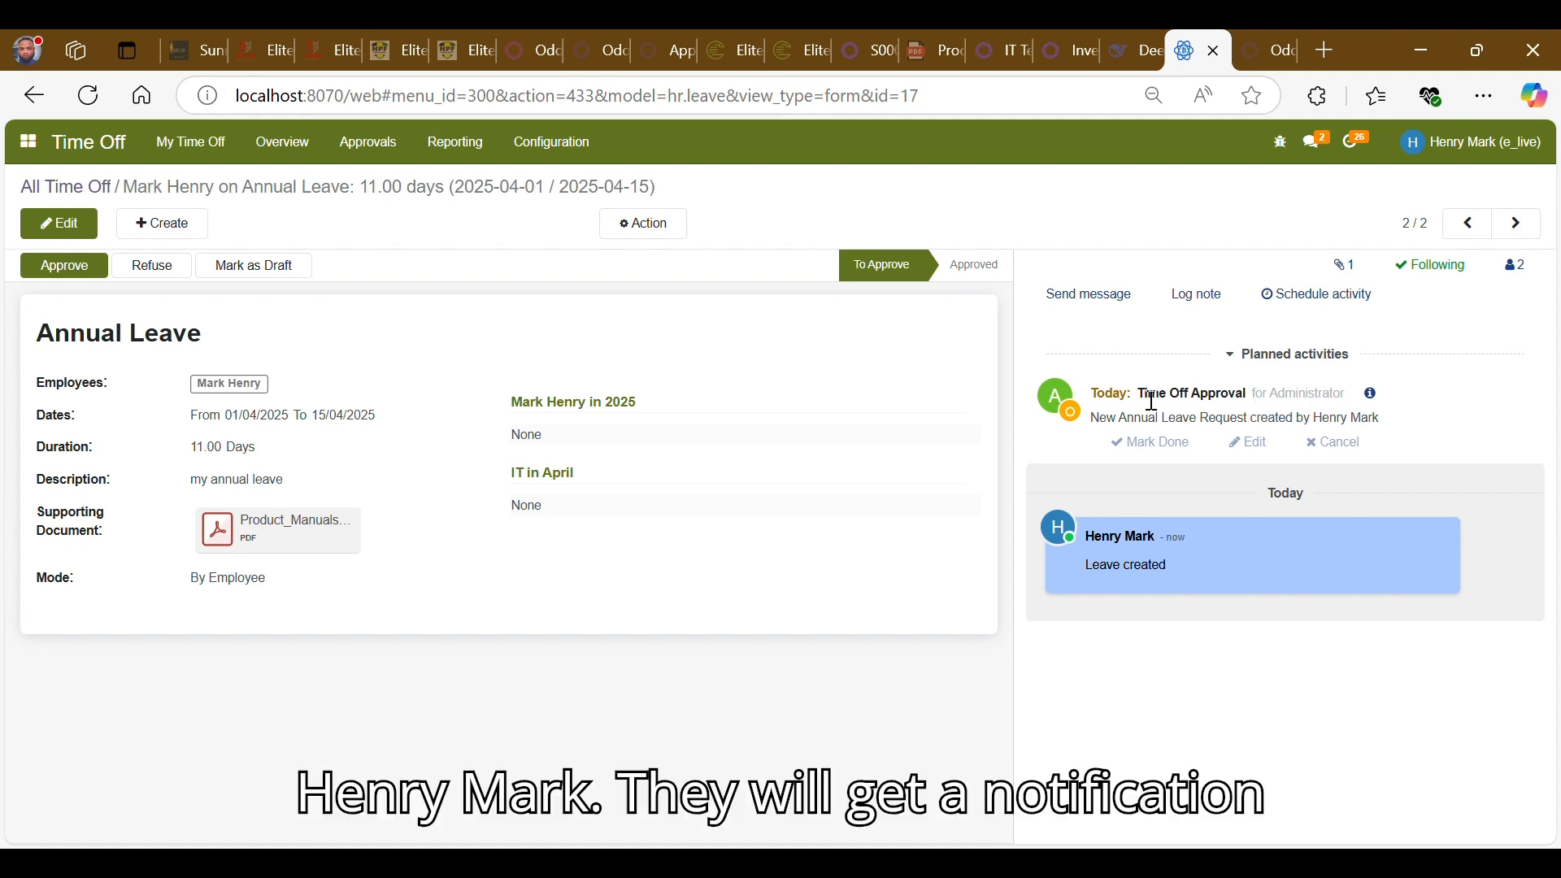
{"action": "left_click", "coordinate": [1515, 266]}
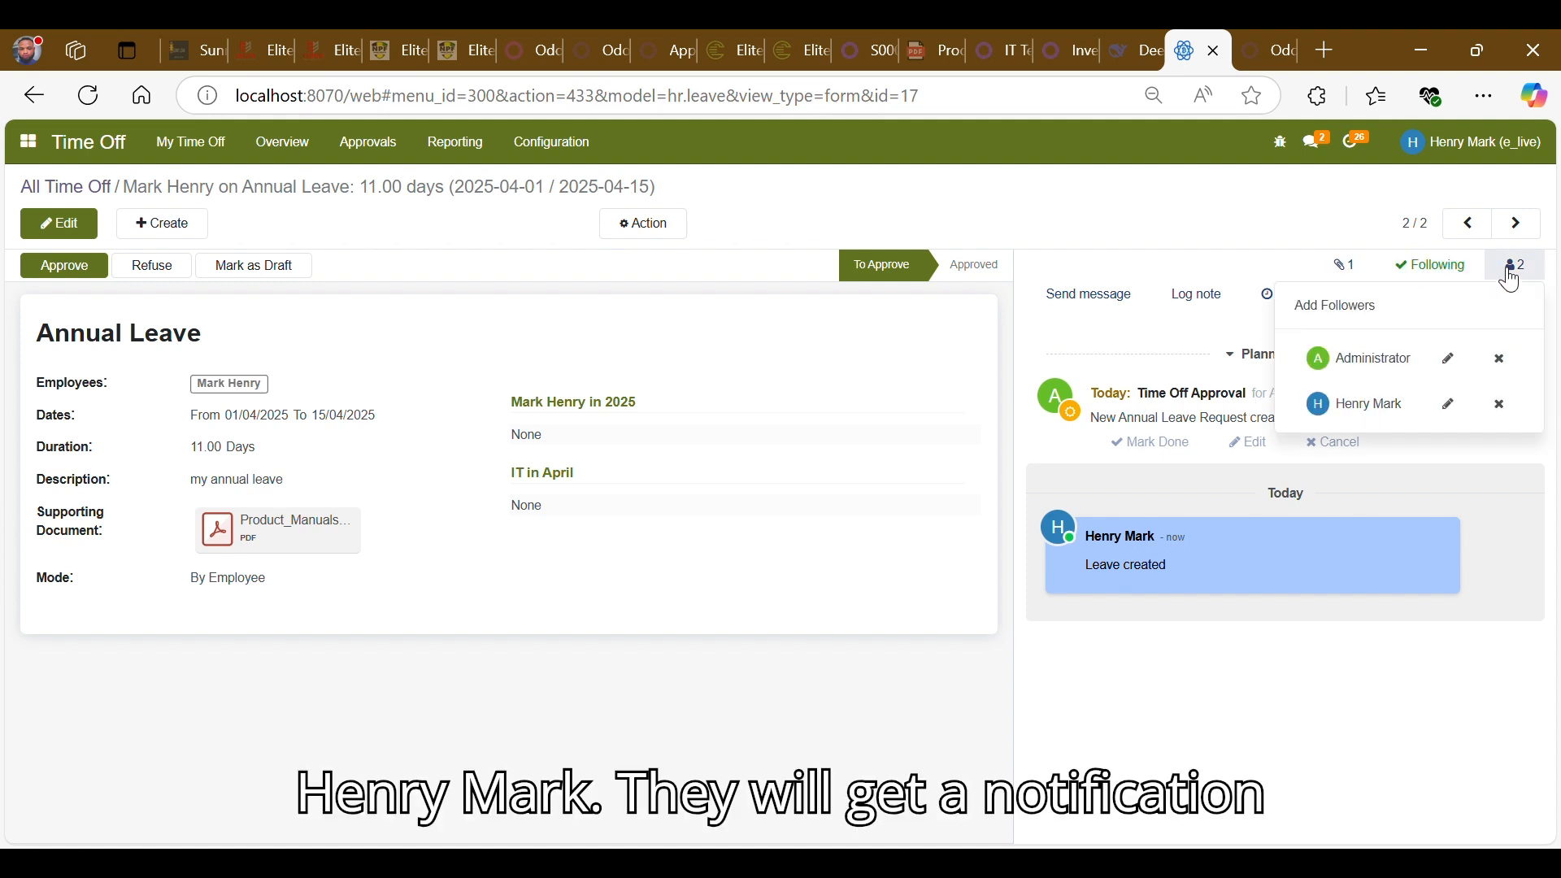
{"action": "left_click", "coordinate": [847, 394]}
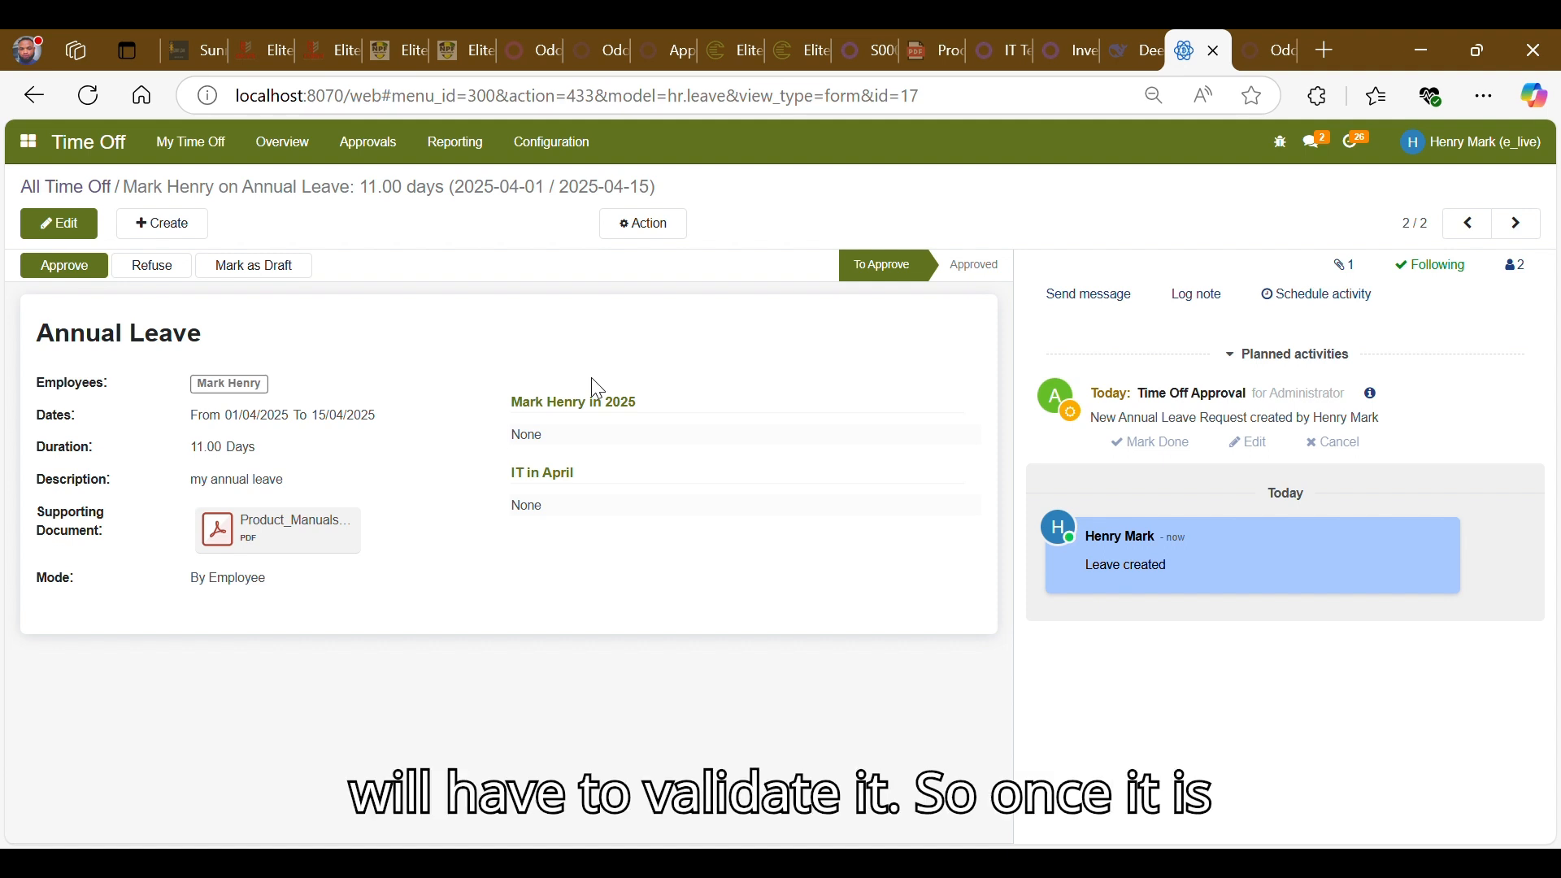
- Return to the Time Off dashboard and review the requested leave days on the 2025 yearly calendar
{"action": "left_click", "coordinate": [60, 152]}
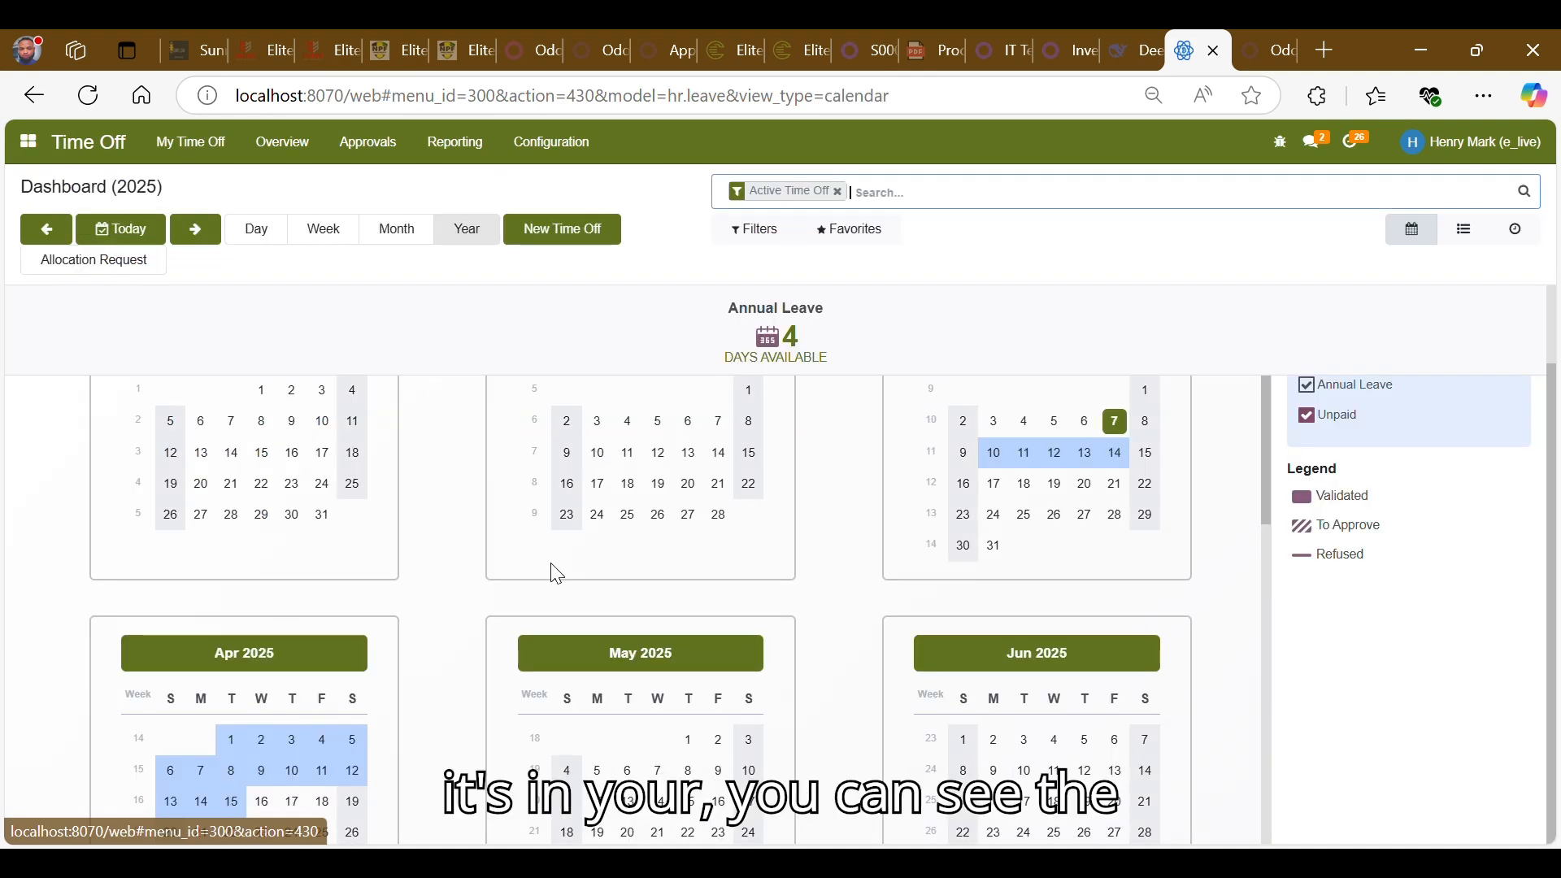
{"action": "scroll", "coordinate": [553, 569], "scroll_direction": "down", "scroll_amount": 1}
{"action": "scroll", "coordinate": [557, 574], "scroll_direction": "down", "scroll_amount": 1}
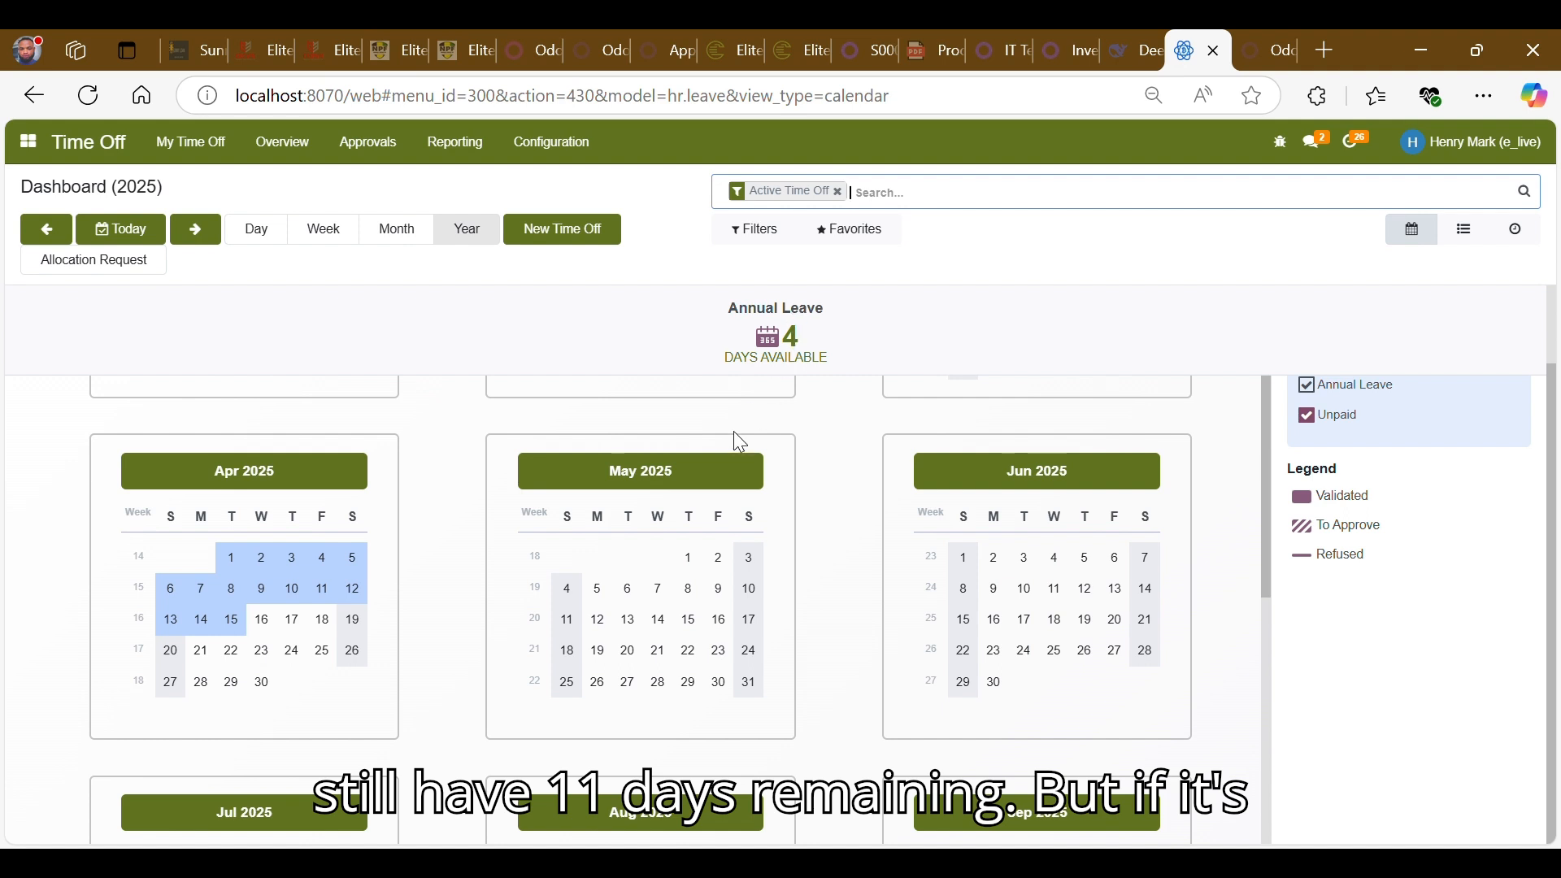
{"action": "scroll", "coordinate": [802, 523], "scroll_direction": "up", "scroll_amount": 3}
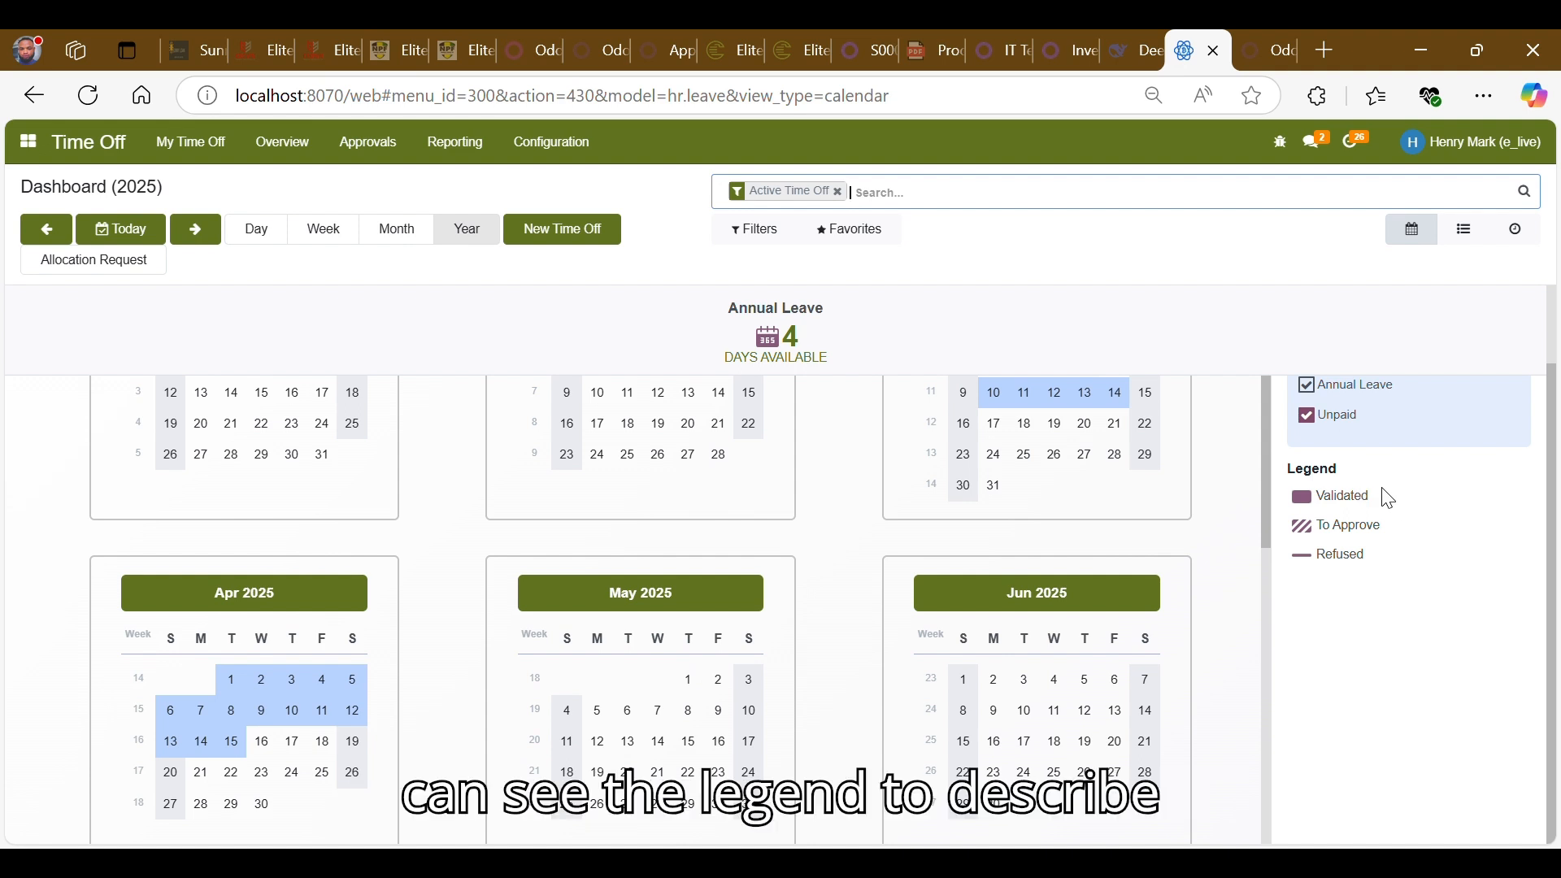
{"action": "scroll", "coordinate": [1389, 498], "scroll_direction": "up", "scroll_amount": 2}
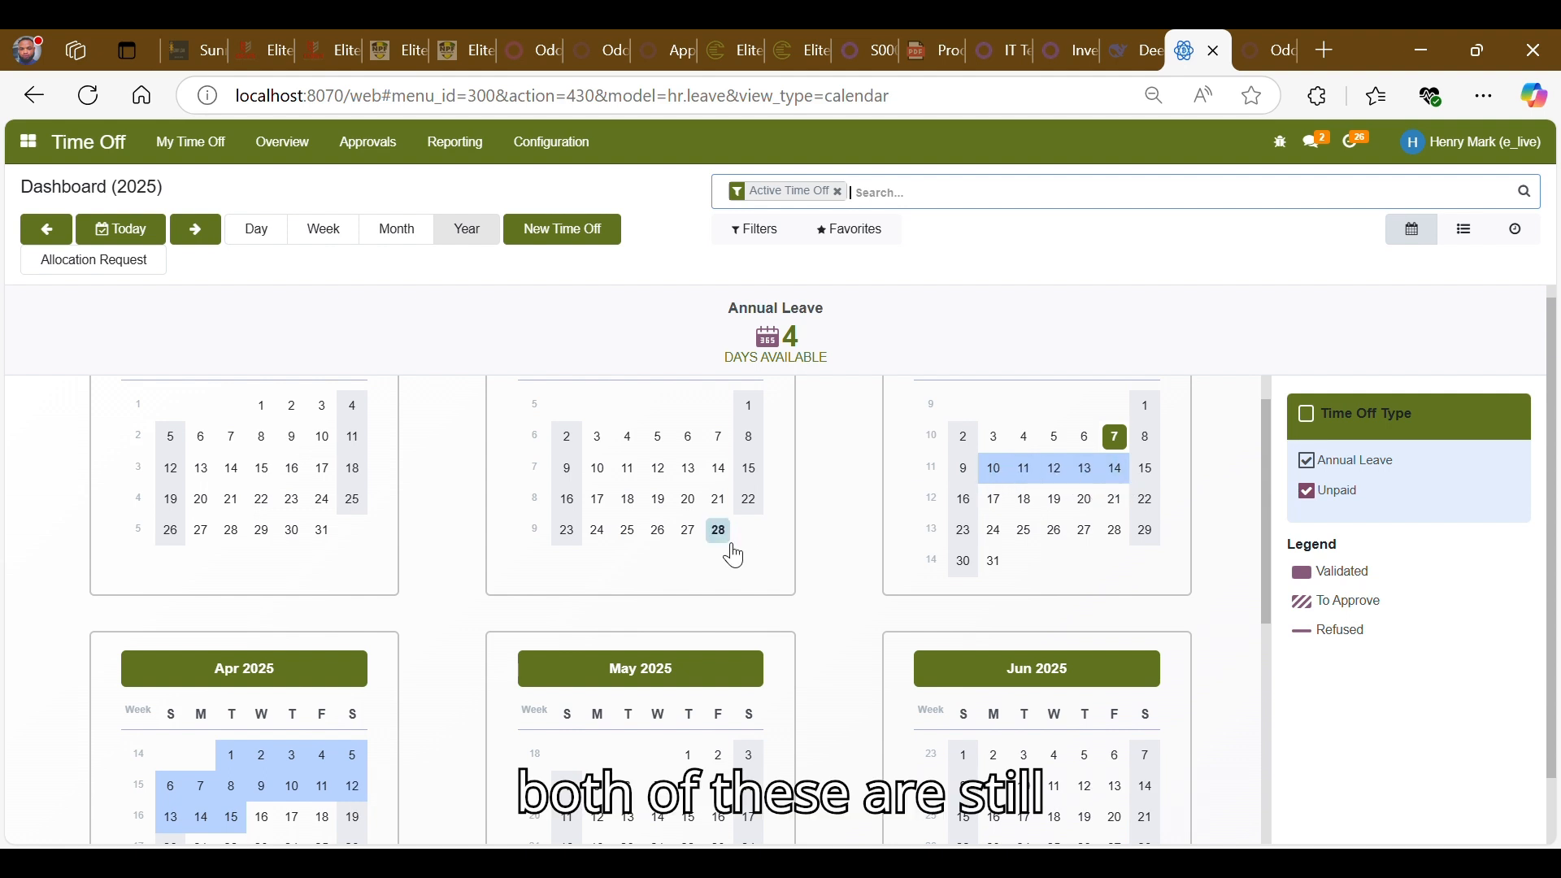
{"action": "scroll", "coordinate": [450, 639], "scroll_direction": "down", "scroll_amount": 1}
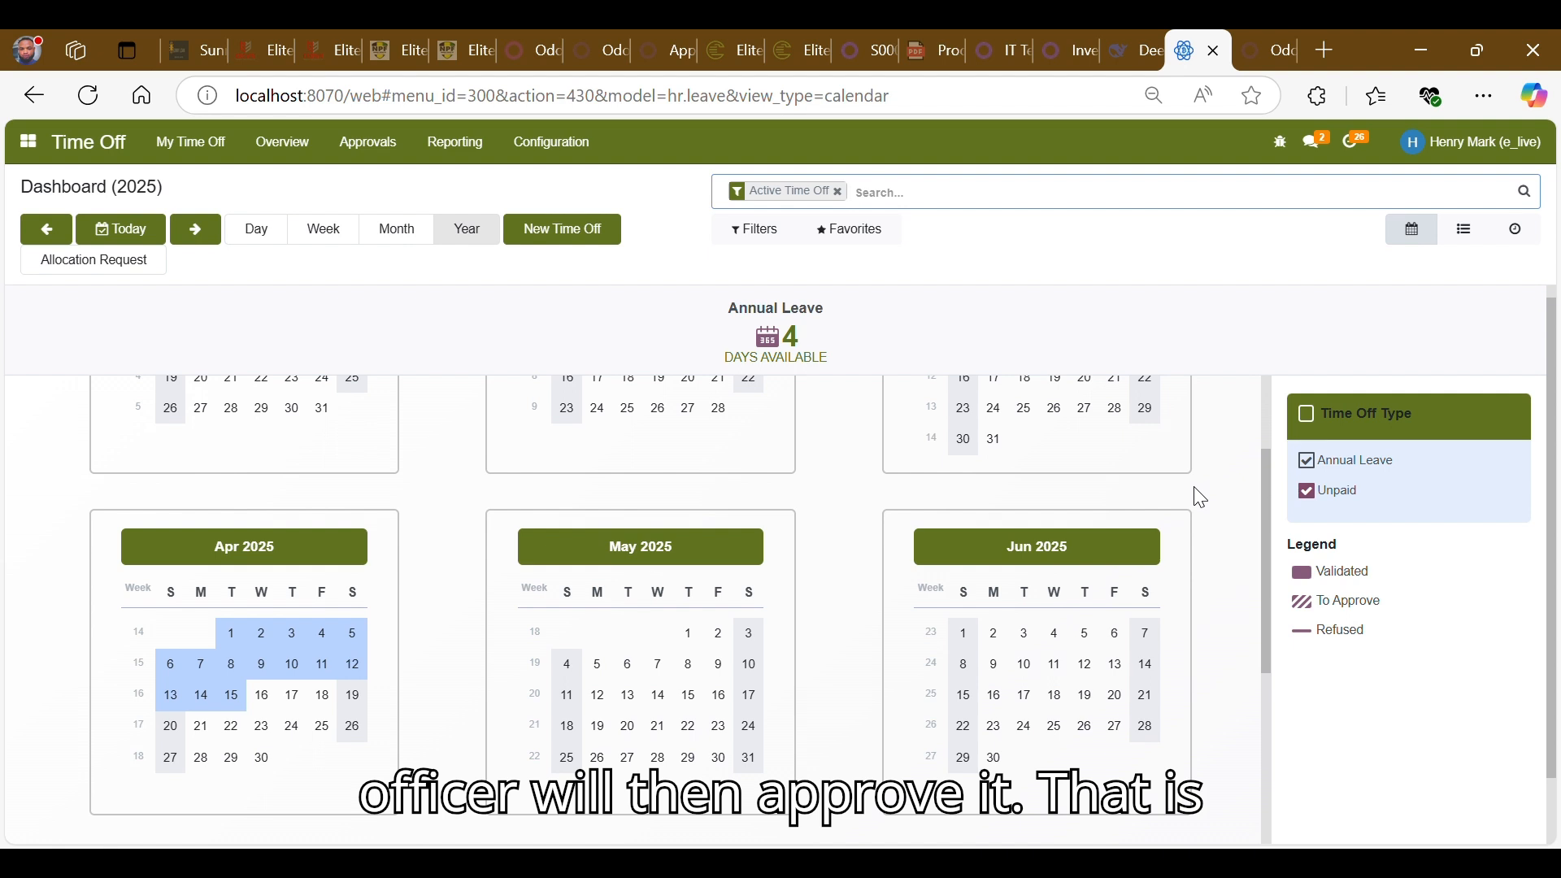
{"action": "scroll", "coordinate": [1201, 498], "scroll_direction": "up", "scroll_amount": 3}
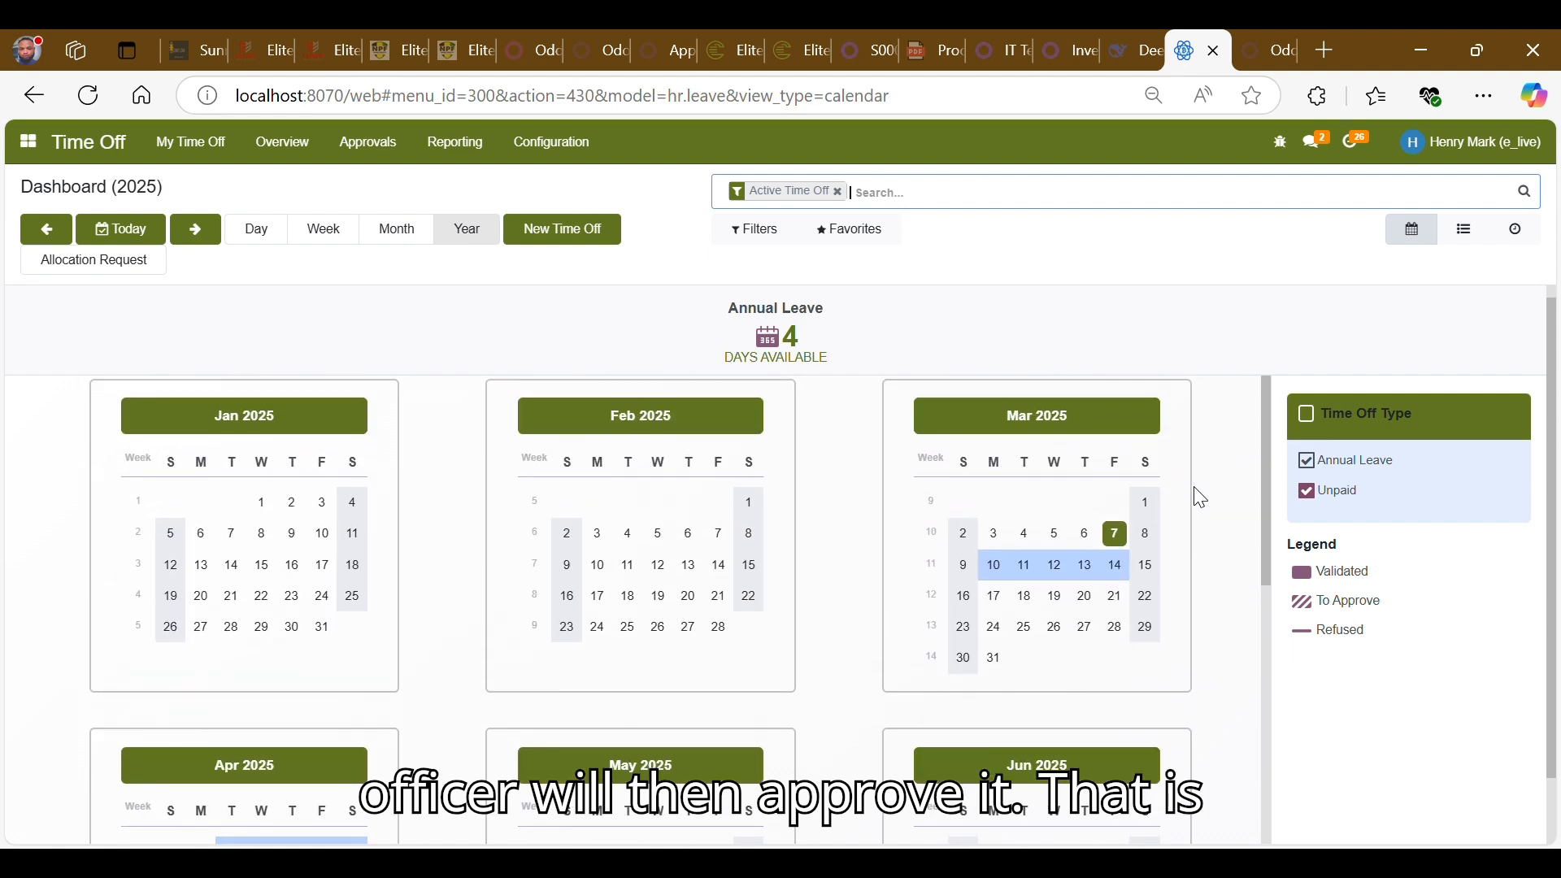